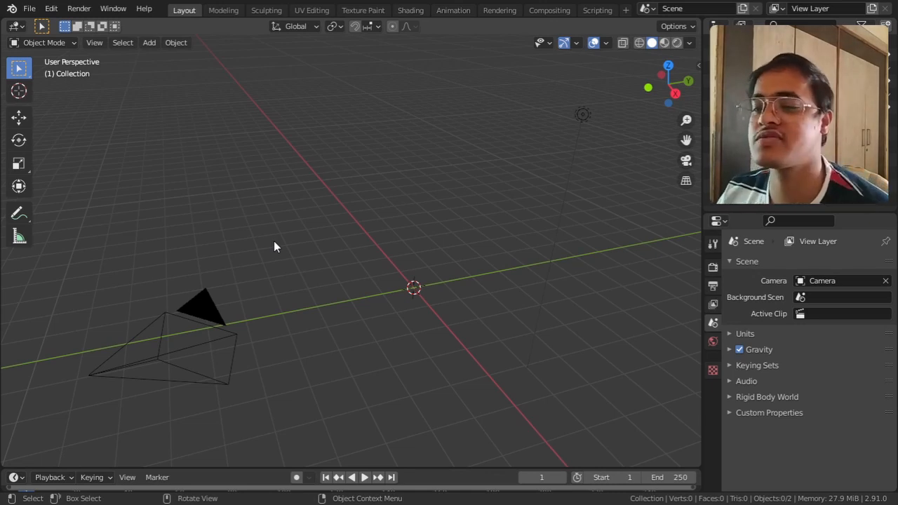
Step: Add a single-bone armature at the scene origin and frame it in the viewport
click(149, 42)
mouse_move(171, 137)
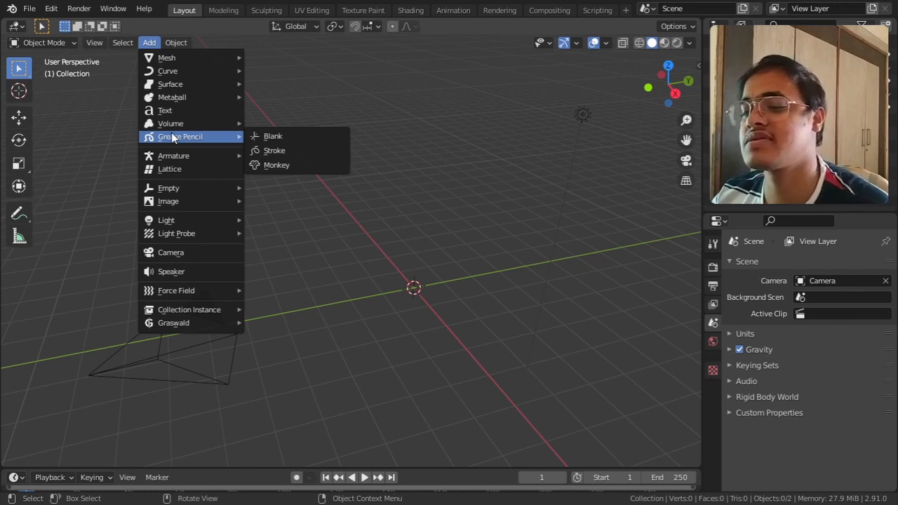
mouse_move(188, 162)
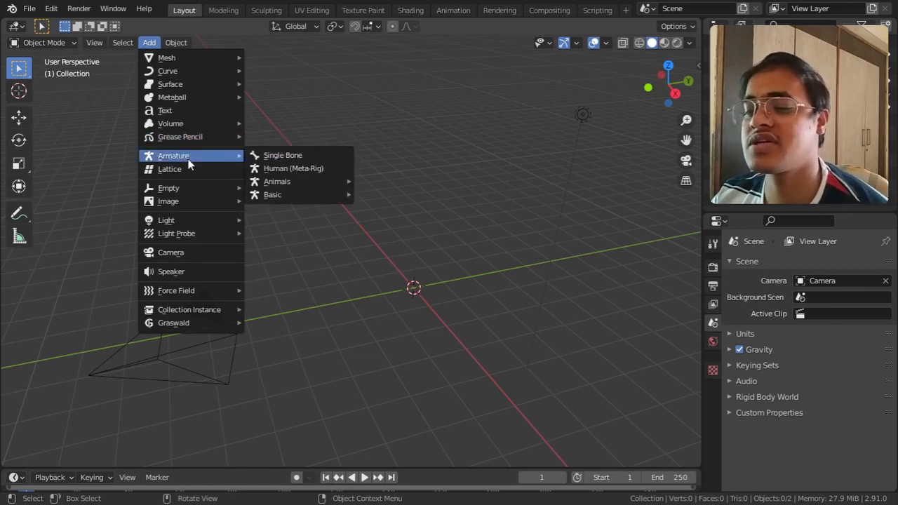
click(299, 156)
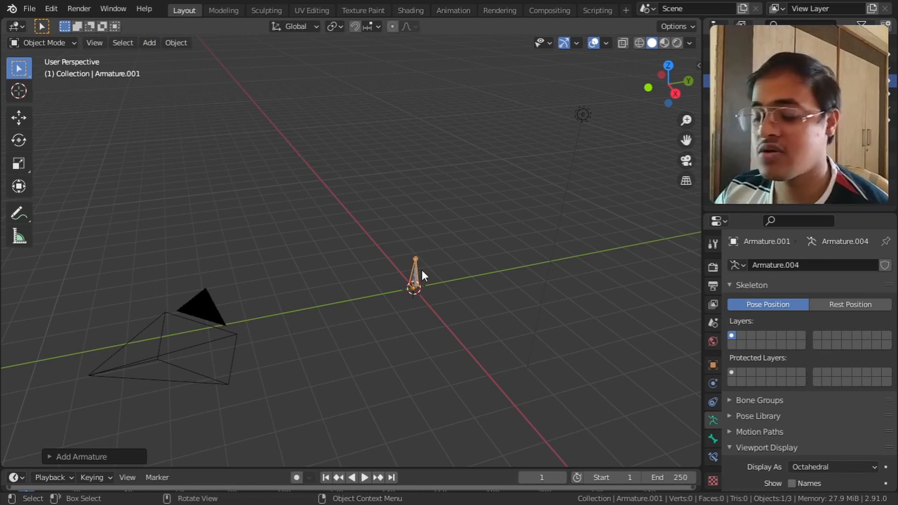
key(KP_Decimal)
alt+middle_drag(423, 268, 450, 249)
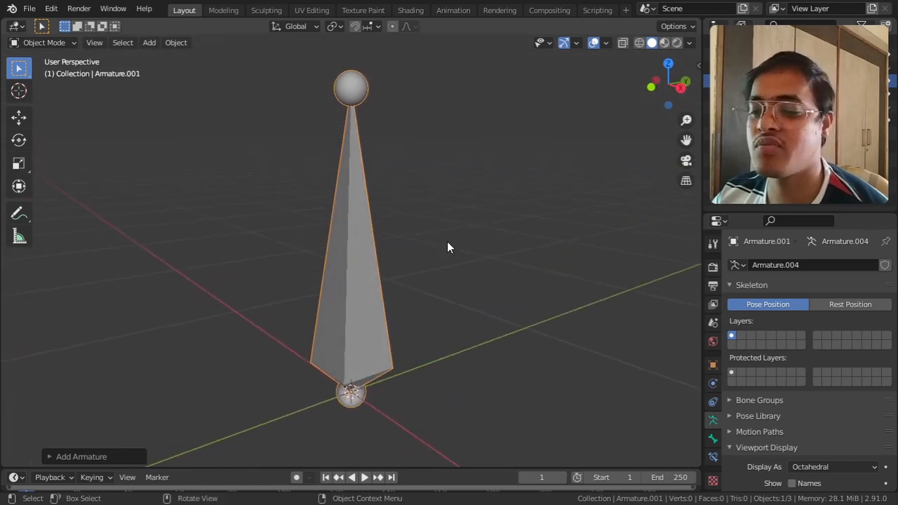
scroll(447, 248, down, 1)
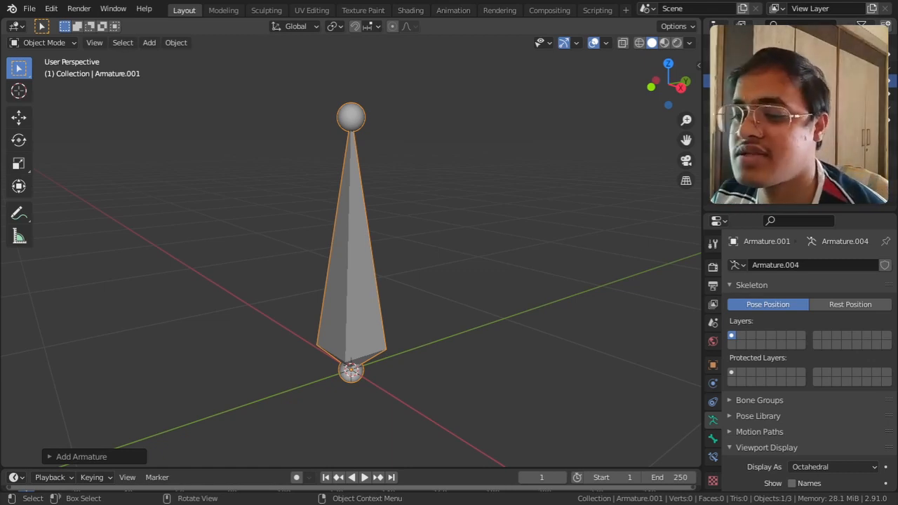
click(323, 261)
click(356, 260)
shift+middle_drag(386, 231, 414, 311)
scroll(400, 277, down, 4)
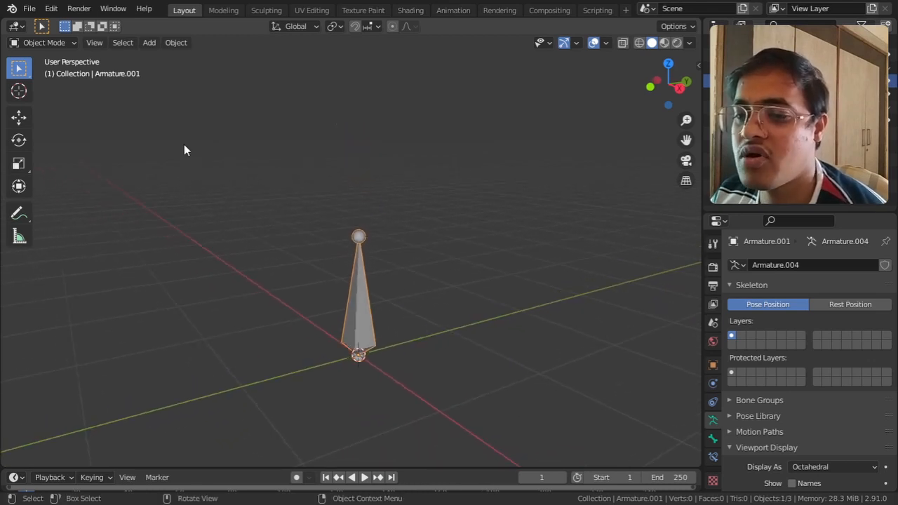
Step: In Edit Mode, extrude a second bone from the tip of the first, about 0.82 m up along the global Z axis
click(70, 43)
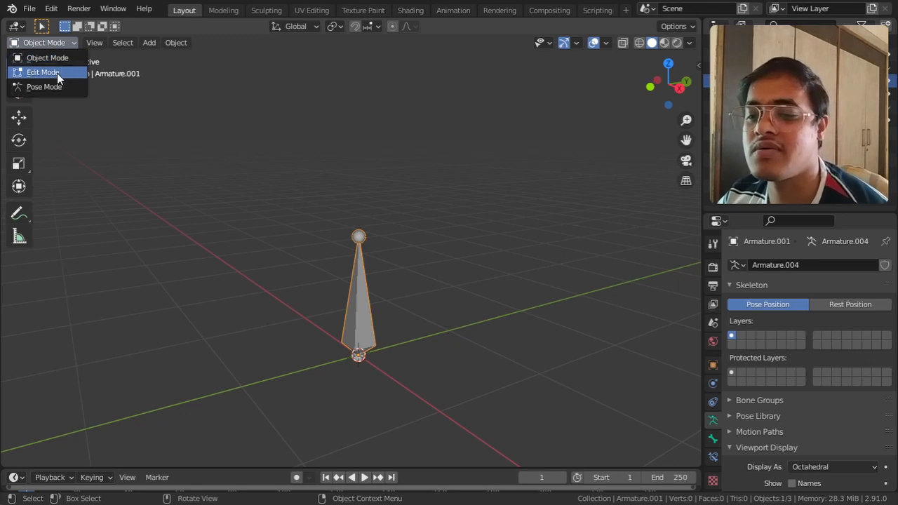
click(57, 72)
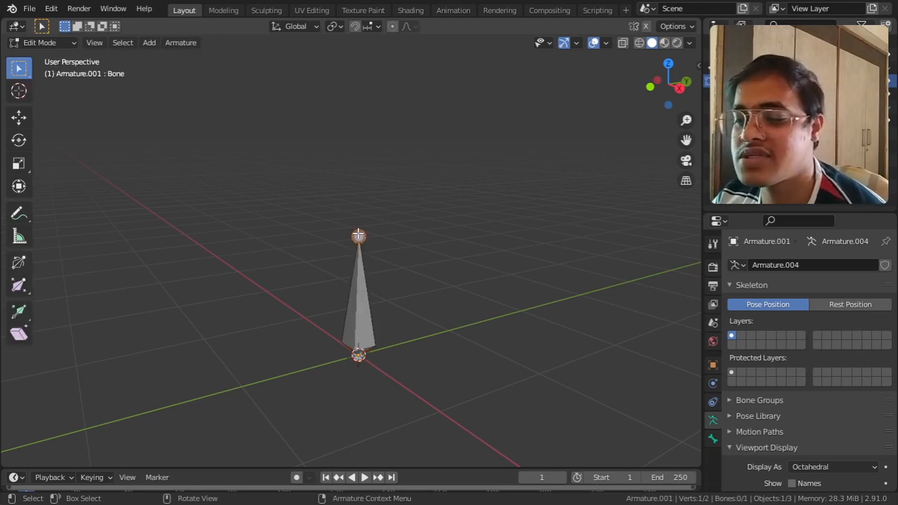
key(e)
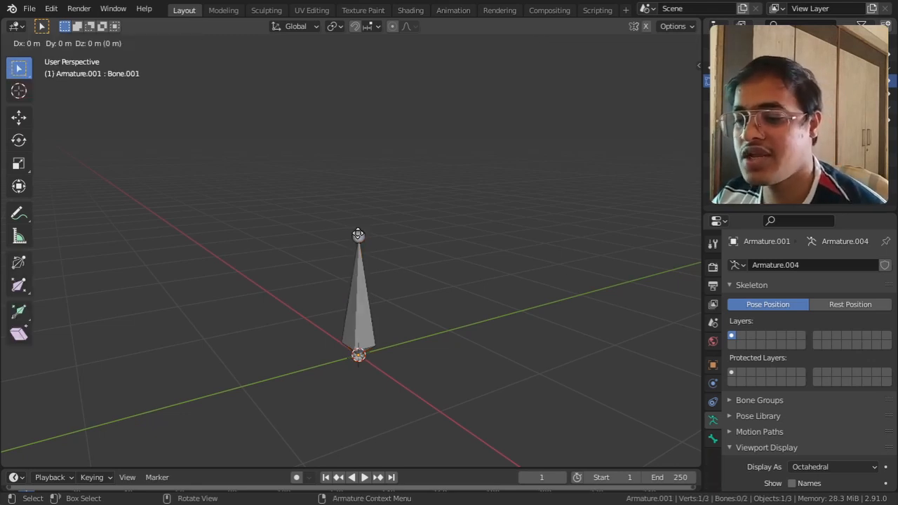
key(z)
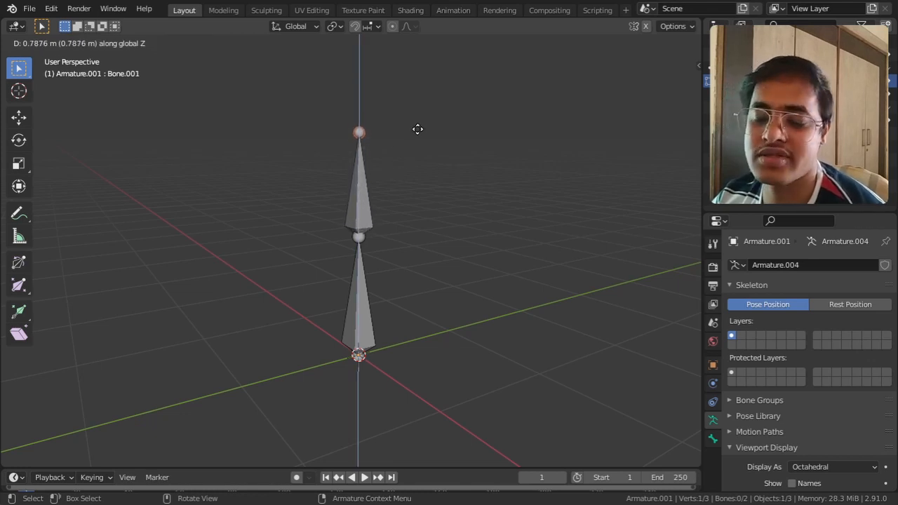
key(z)
key(z)
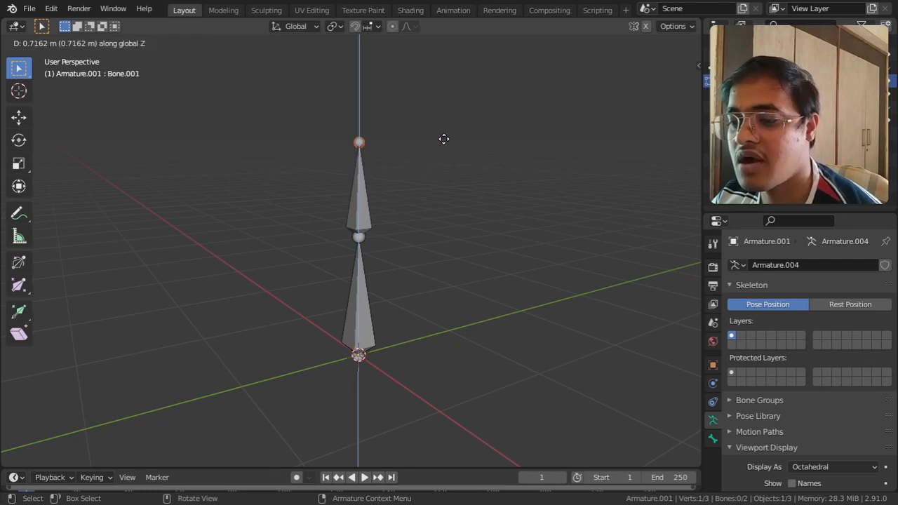
key(z)
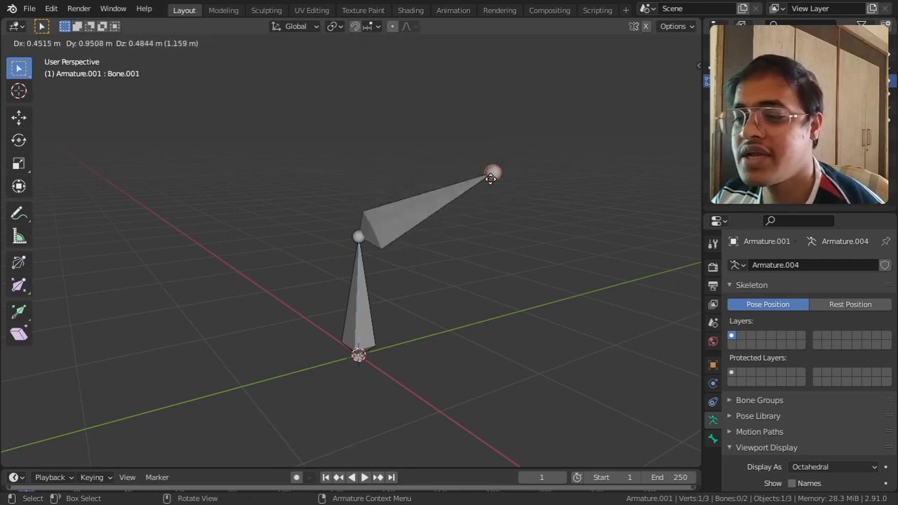
key(z)
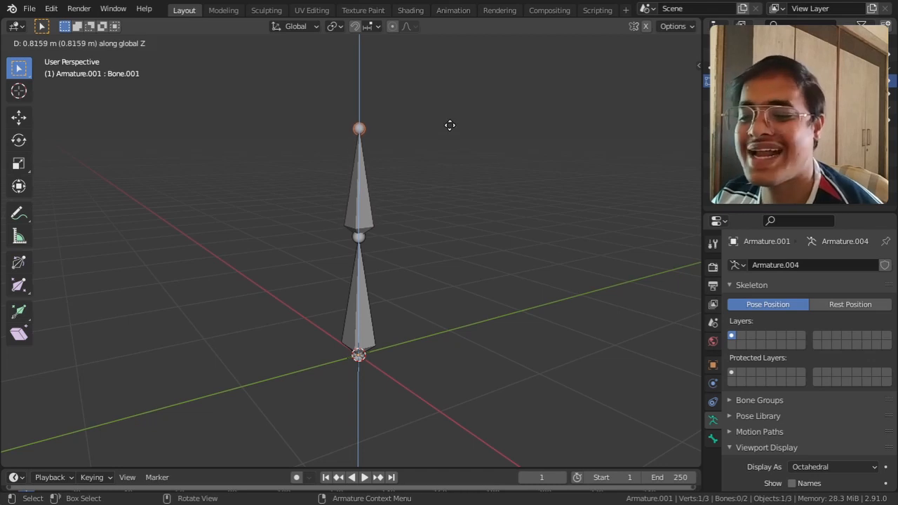
click(449, 124)
Step: Extrude a third bone from the top of the chain, about 0.54 m up along the global Z axis
middle_drag(449, 124, 468, 243)
scroll(468, 243, down, 2)
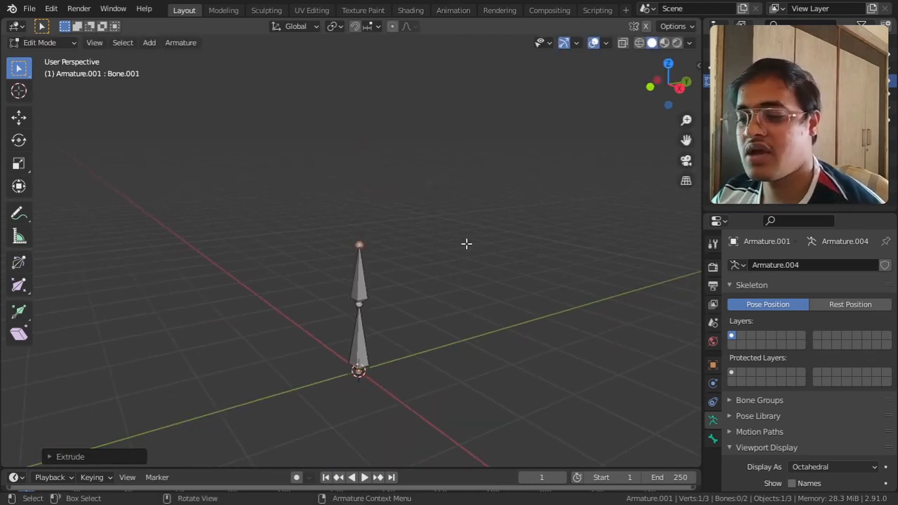
key(e)
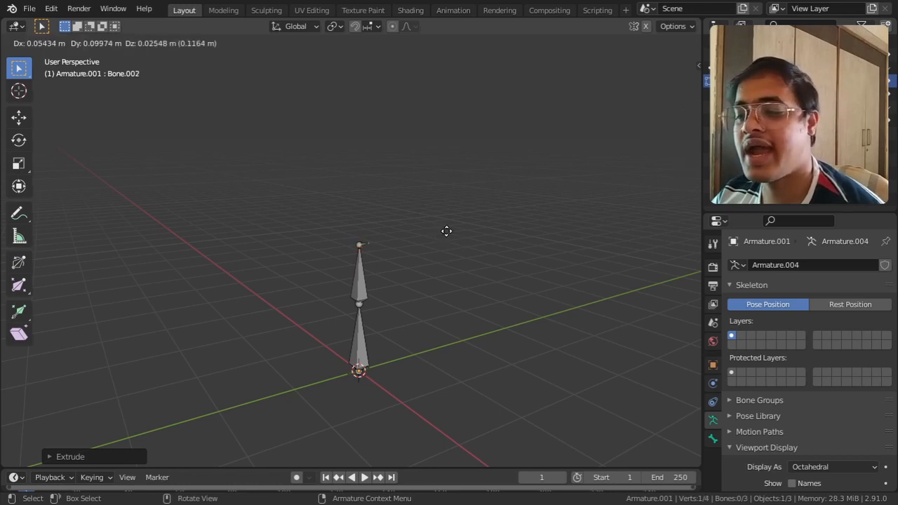
key(z)
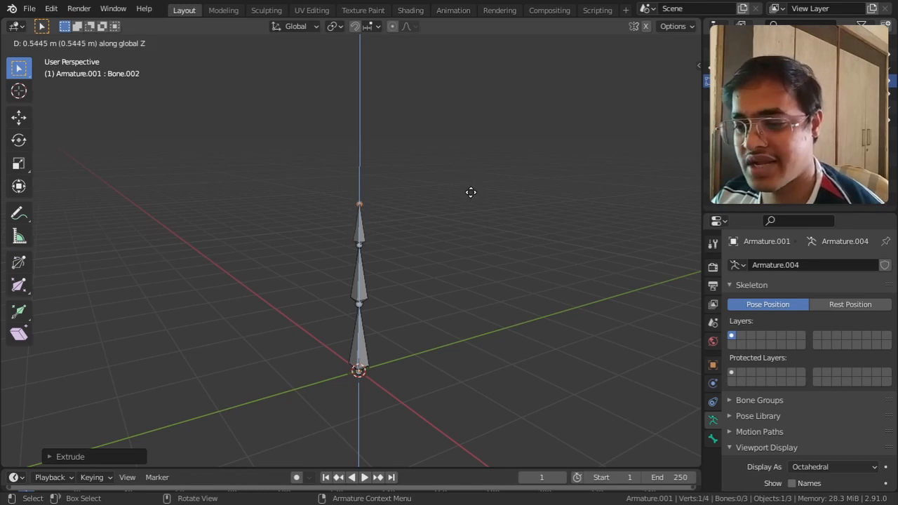
click(471, 192)
Step: Switch the armature to Pose Mode and try rotating the bottom bone
mouse_move(466, 275)
middle_down()
mouse_move(454, 210)
mouse_move(449, 288)
mouse_move(448, 196)
mouse_move(449, 303)
mouse_move(467, 295)
mouse_move(469, 272)
mouse_move(491, 257)
mouse_move(477, 261)
middle_up()
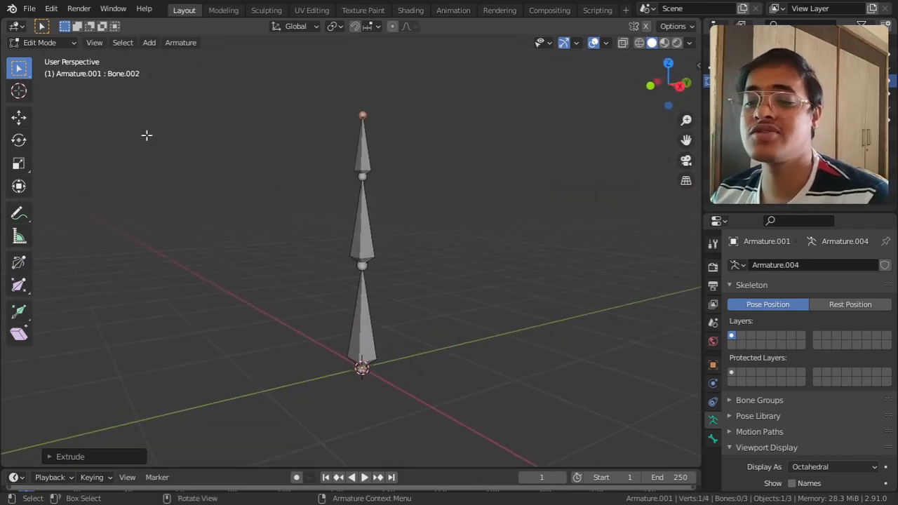
click(50, 44)
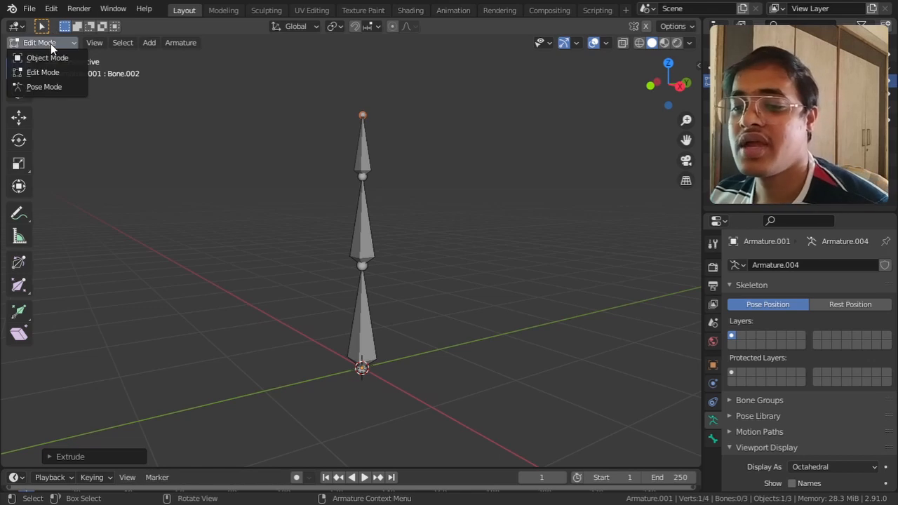
click(49, 83)
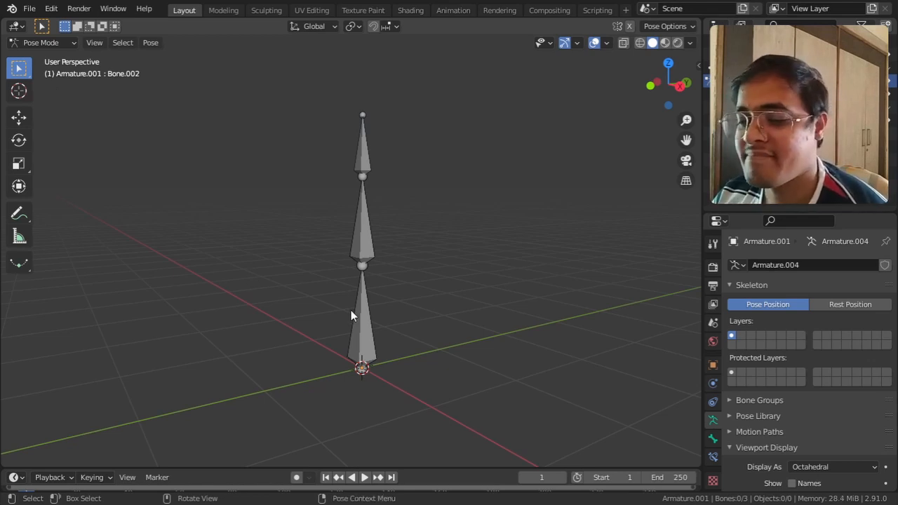
click(364, 325)
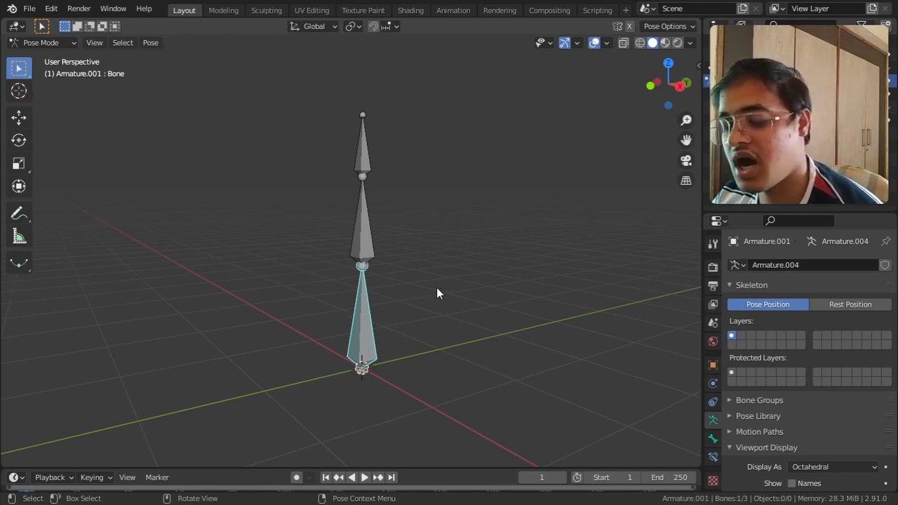
key(r)
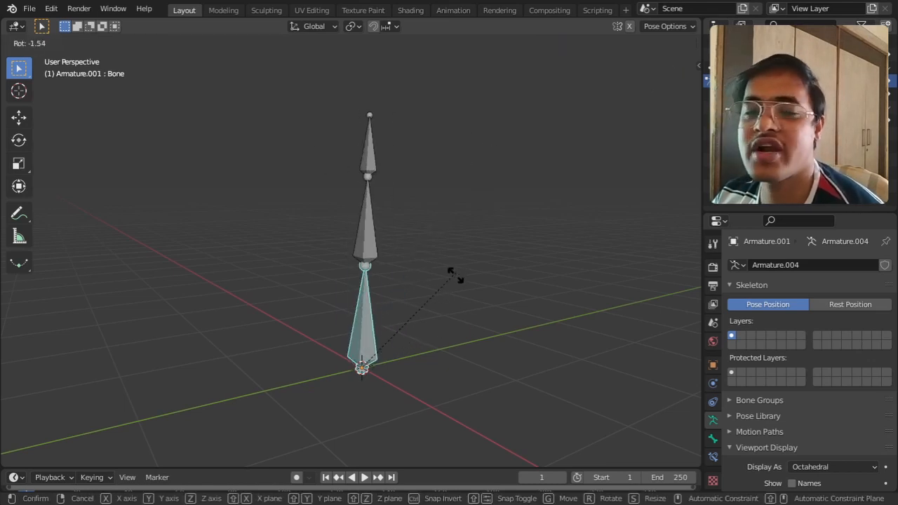
key(Escape)
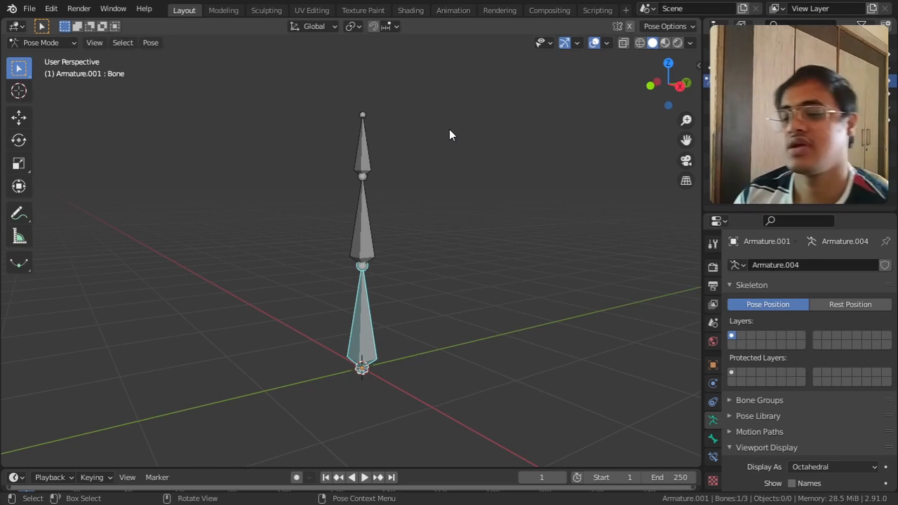
Step: Rotate the middle bone of the chain, leaving it tilted very slightly from vertical
click(364, 235)
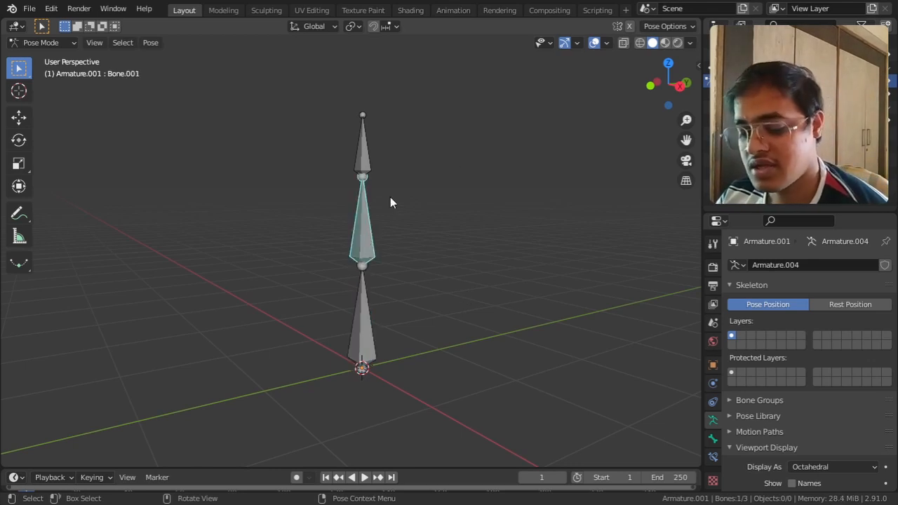
key(r)
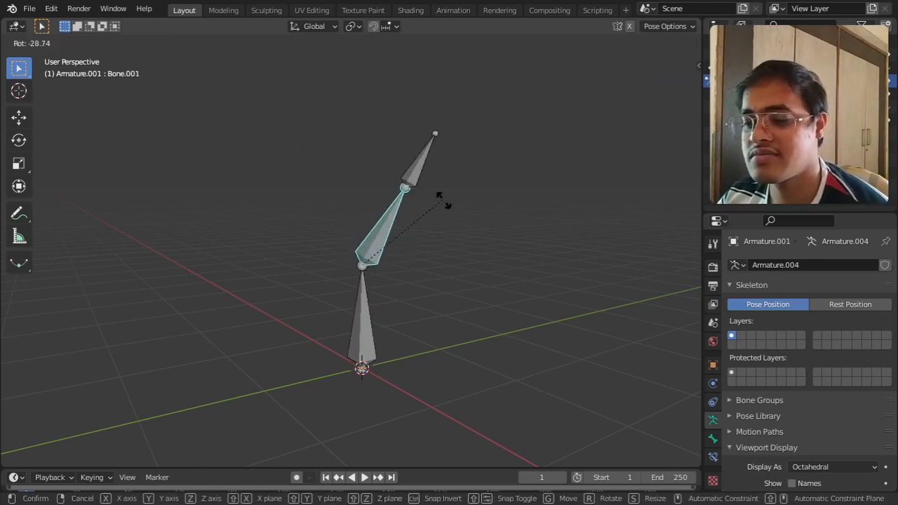
click(402, 161)
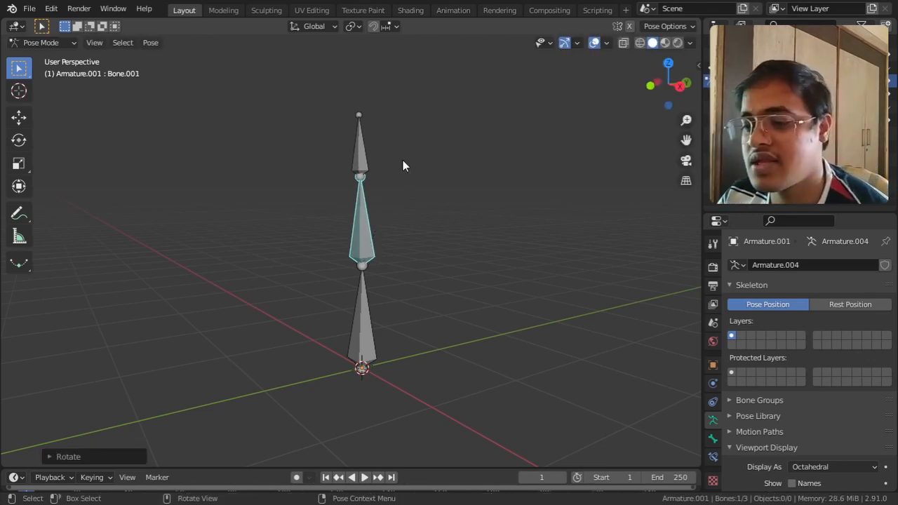
Step: Try rotating the top bone of the chain on its own
click(361, 155)
key(r)
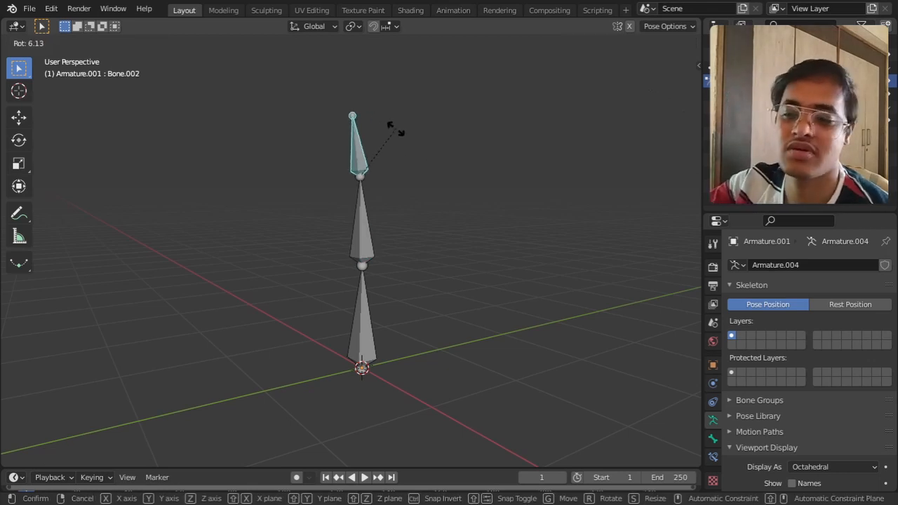
right_click(395, 128)
Step: Return the armature to Object Mode and add a cube mesh at the origin
middle_drag(426, 237, 433, 257)
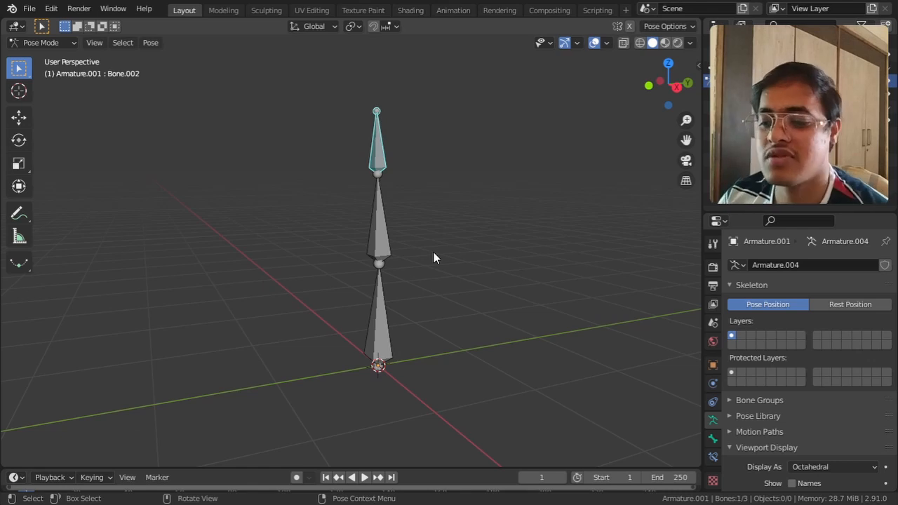
middle_drag(434, 259, 432, 269)
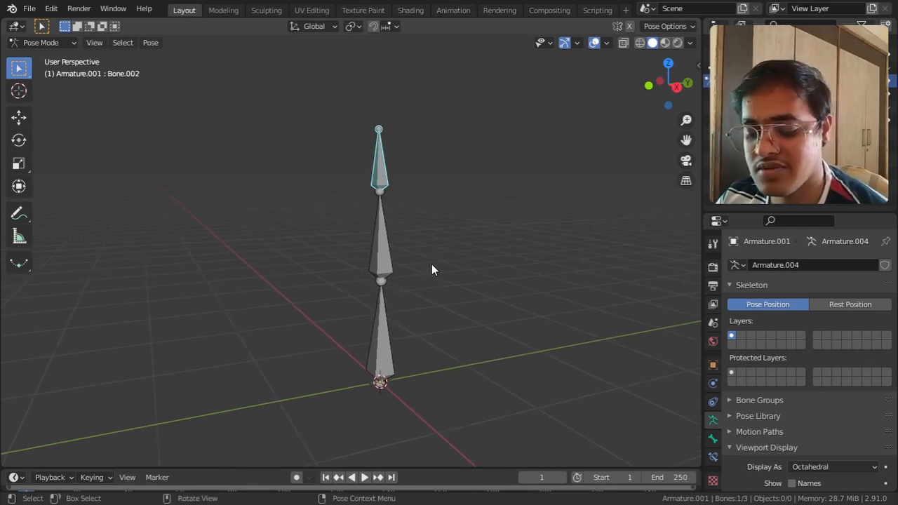
click(42, 41)
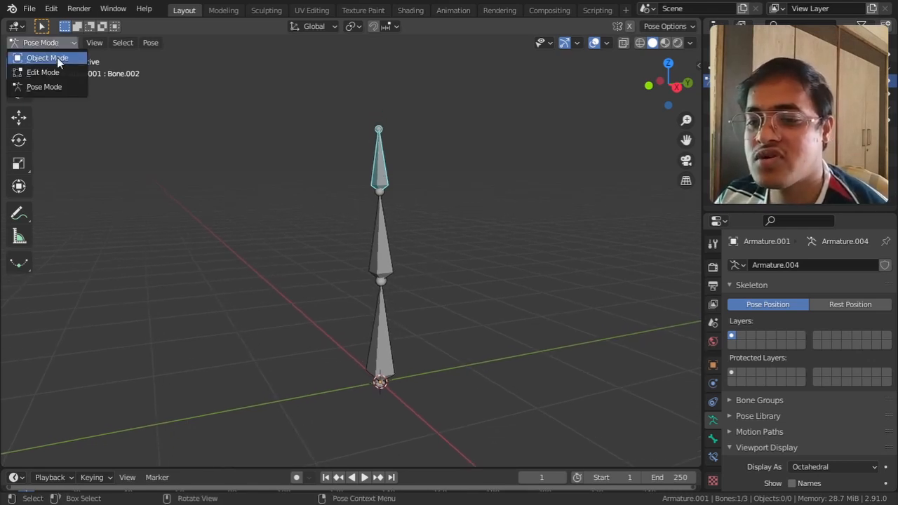
click(58, 60)
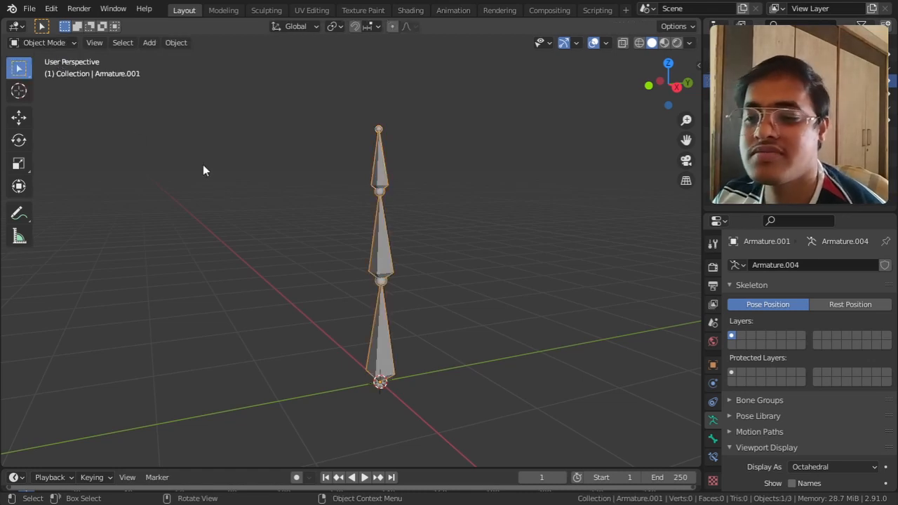
click(148, 43)
mouse_move(156, 57)
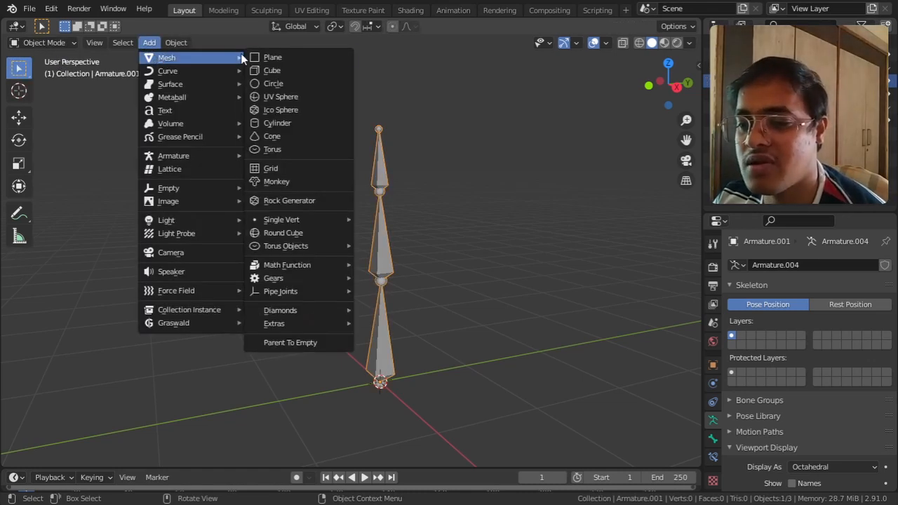
click(288, 71)
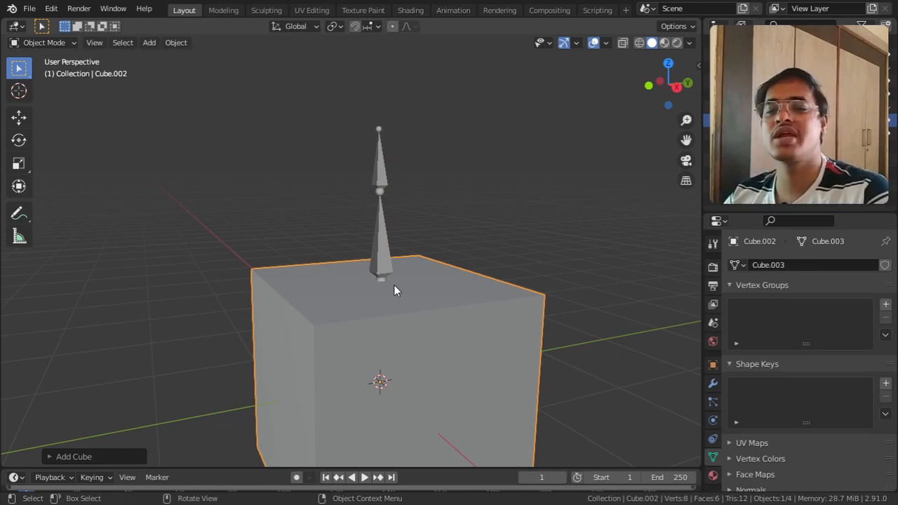
Step: Scale the cube down uniformly until it is a small block around the base of the bottom bone
key(shift+a)
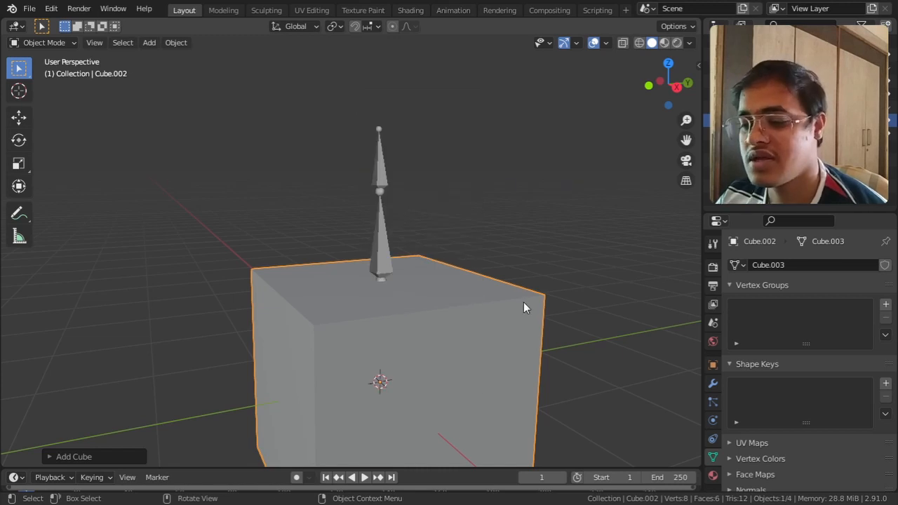
key(s)
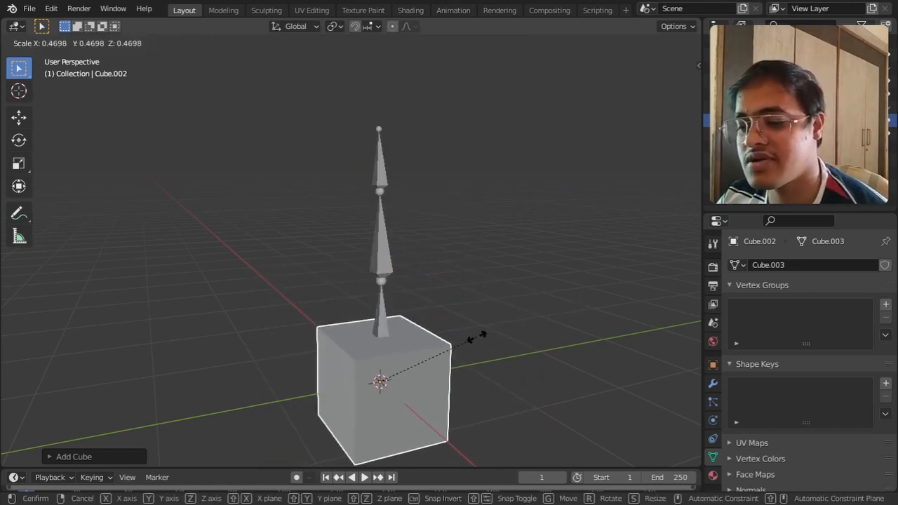
click(423, 358)
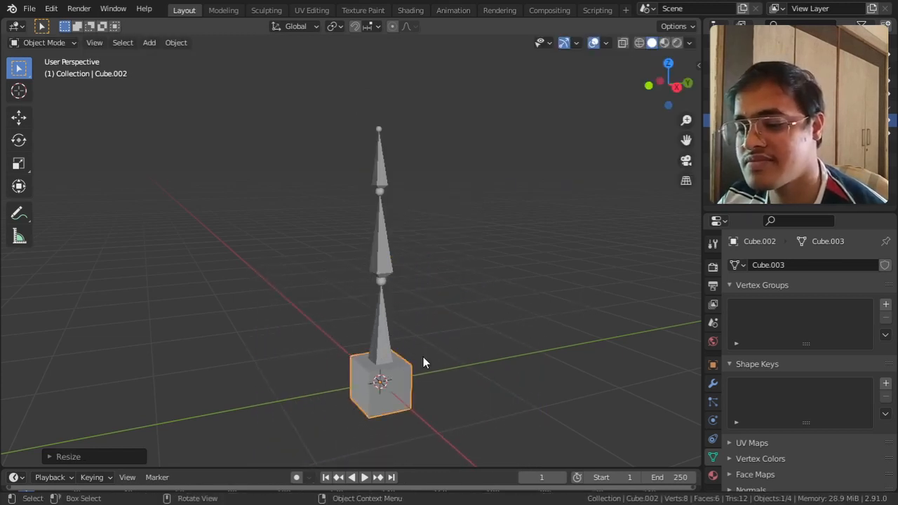
Step: Edit the cube's mesh and raise its top face about 2 m along Z, forming a column around the three bones
click(48, 43)
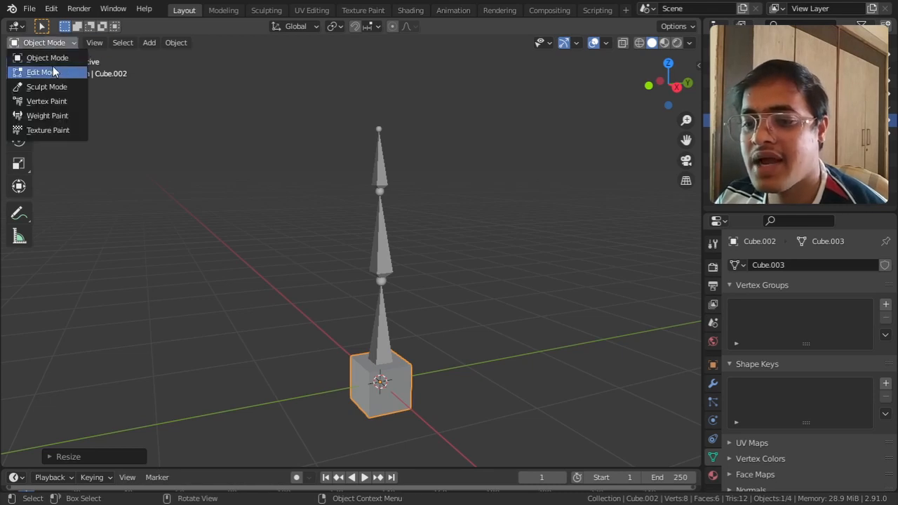
click(53, 71)
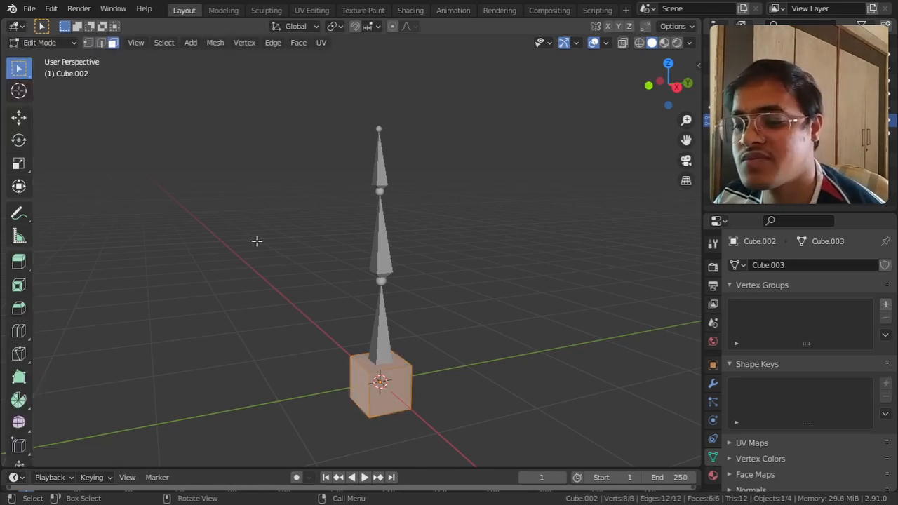
click(379, 359)
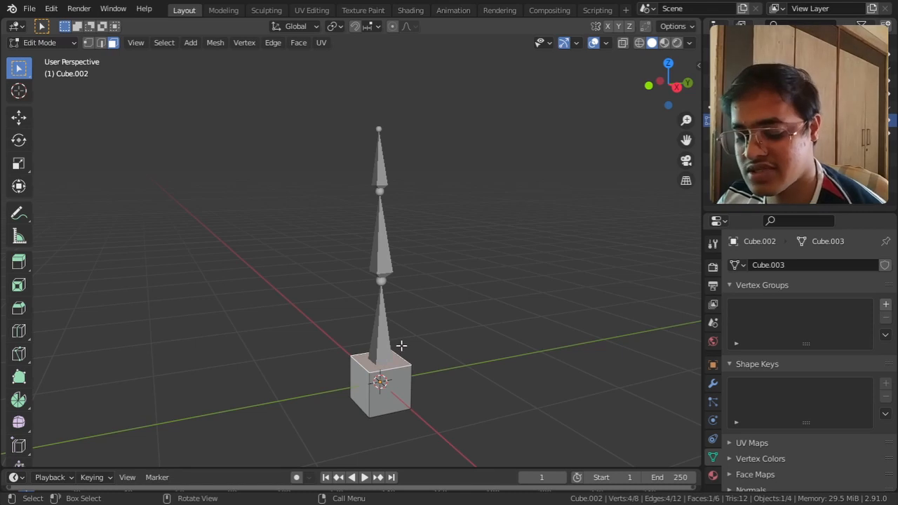
key(g)
key(z)
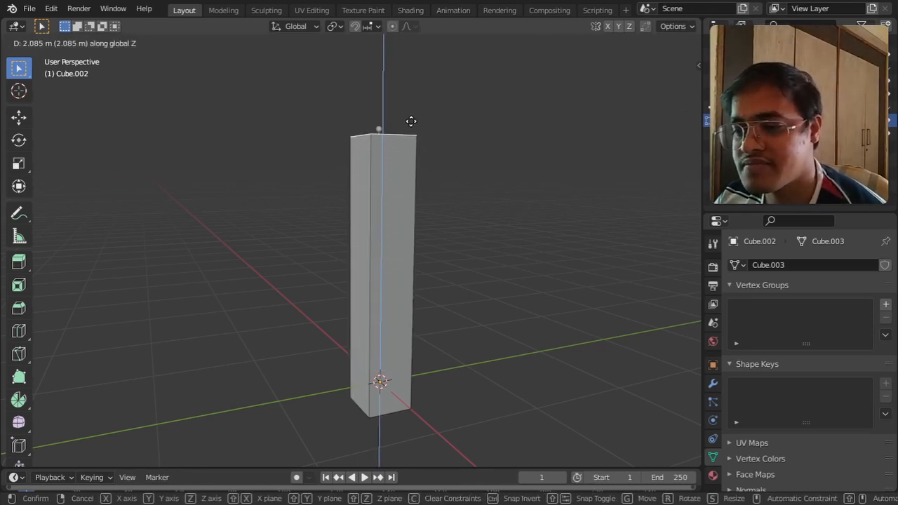
click(420, 140)
middle_drag(420, 140, 488, 240)
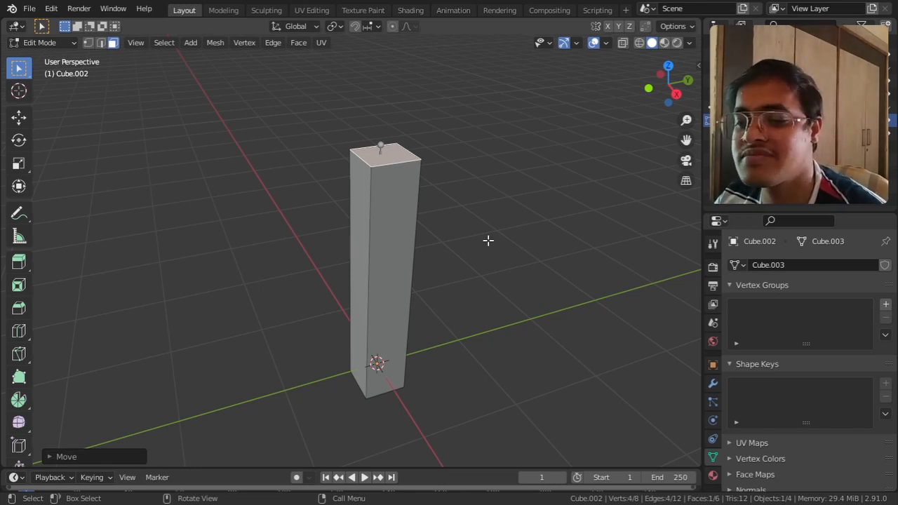
Step: Add 18 evenly spaced horizontal loop cuts along the column's height and return it to Object Mode
scroll(488, 240, up, 1)
middle_drag(488, 239, 468, 263)
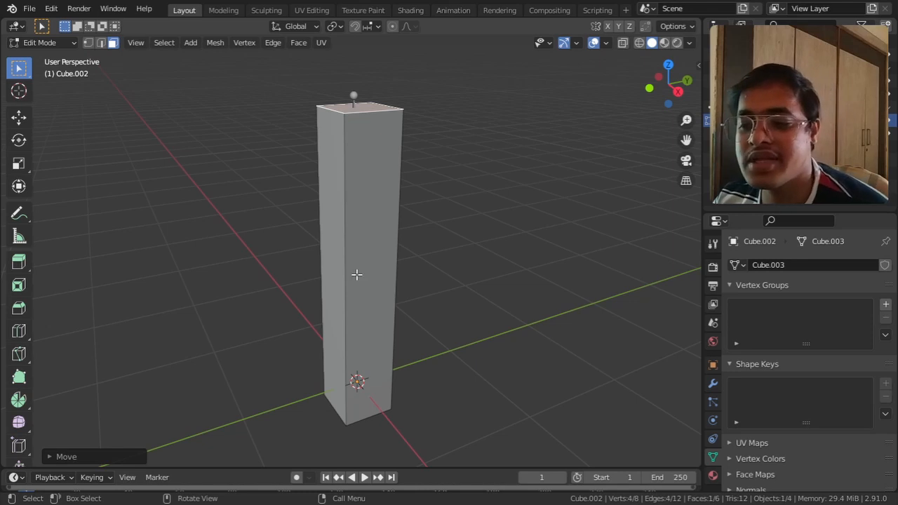
key(ctrl)
key(ctrl+r)
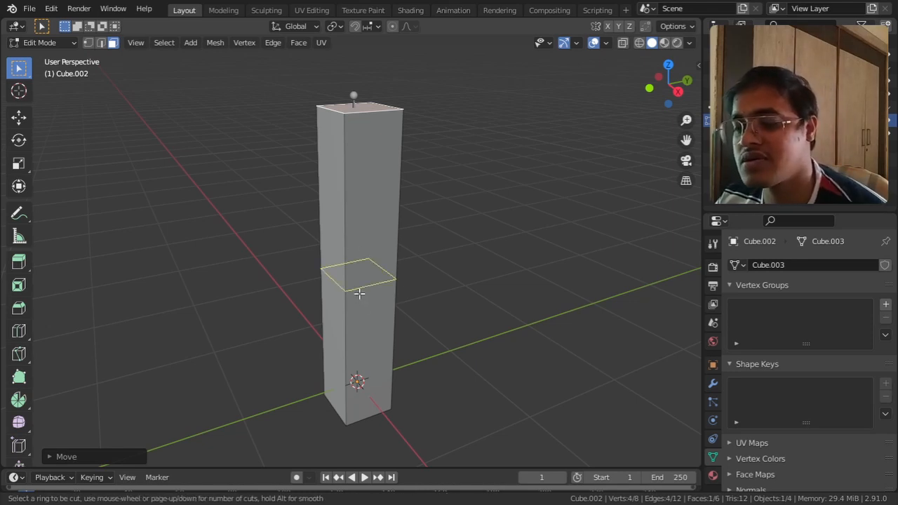
scroll(359, 294, up, 8)
scroll(360, 294, up, 9)
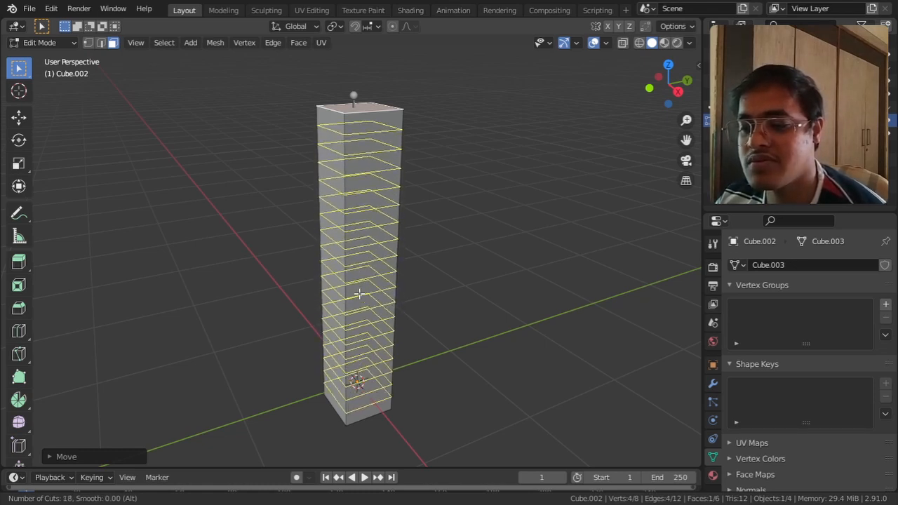
click(359, 294)
click(397, 295)
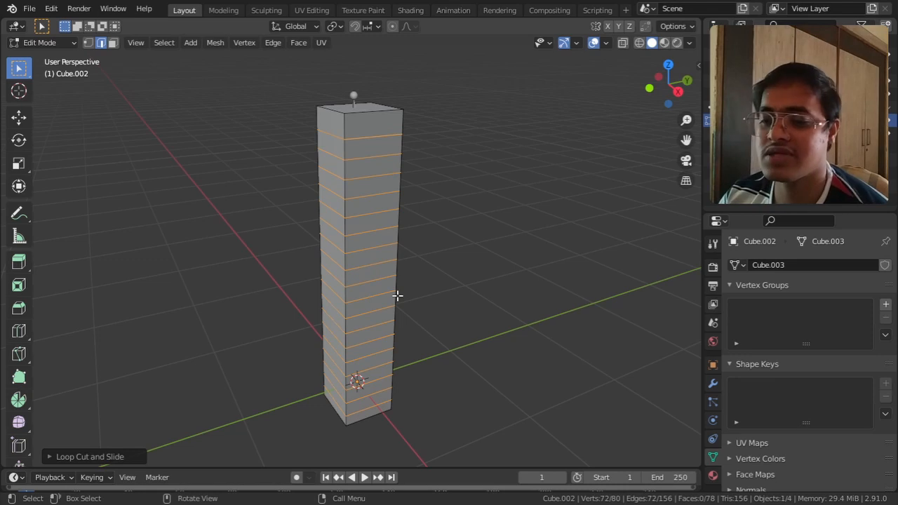
middle_drag(396, 295, 443, 301)
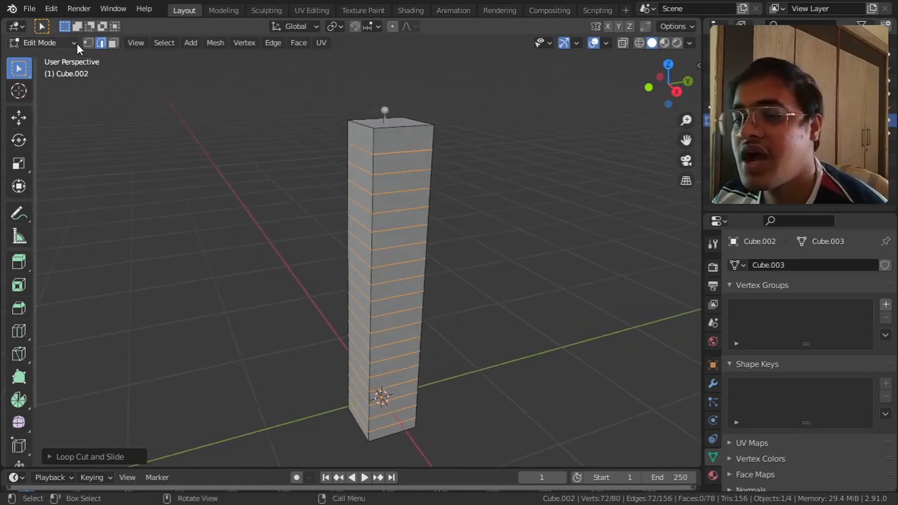
click(49, 43)
click(37, 56)
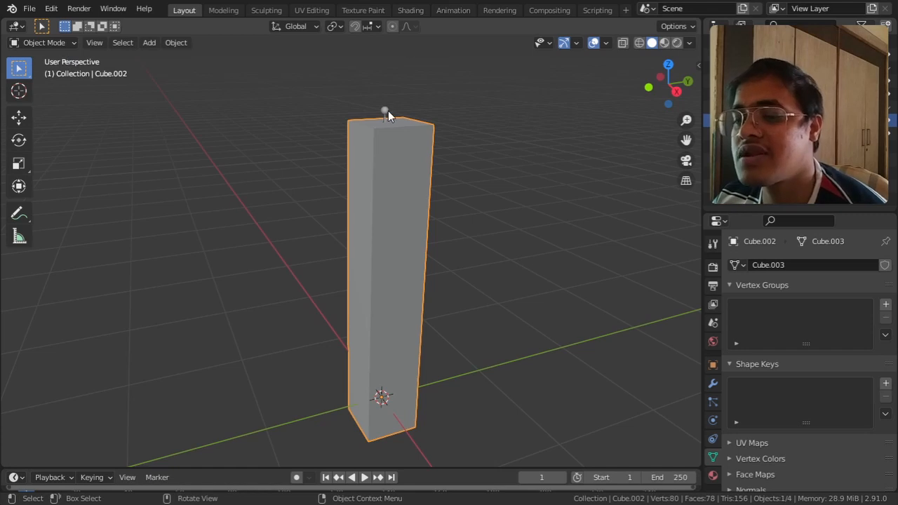
Step: Select the armature by its exposed top joint and enable In Front in its viewport display
click(386, 110)
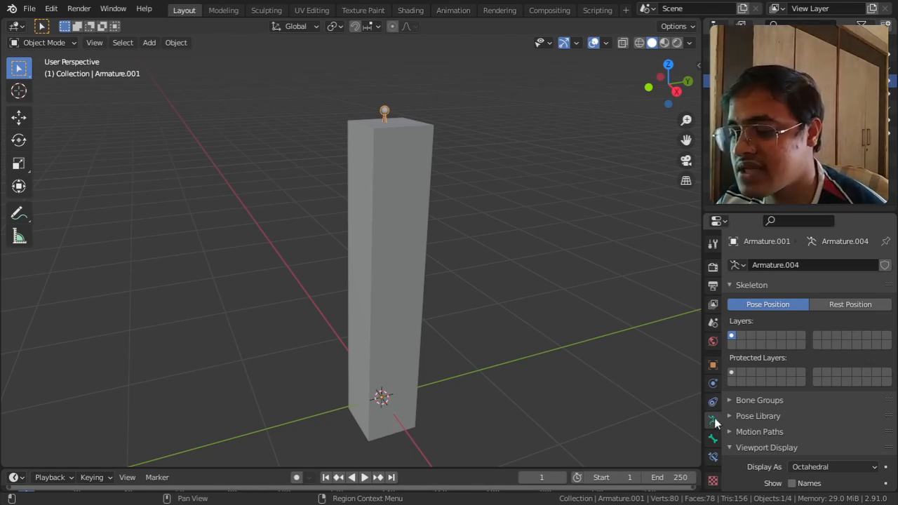
scroll(737, 401, down, 5)
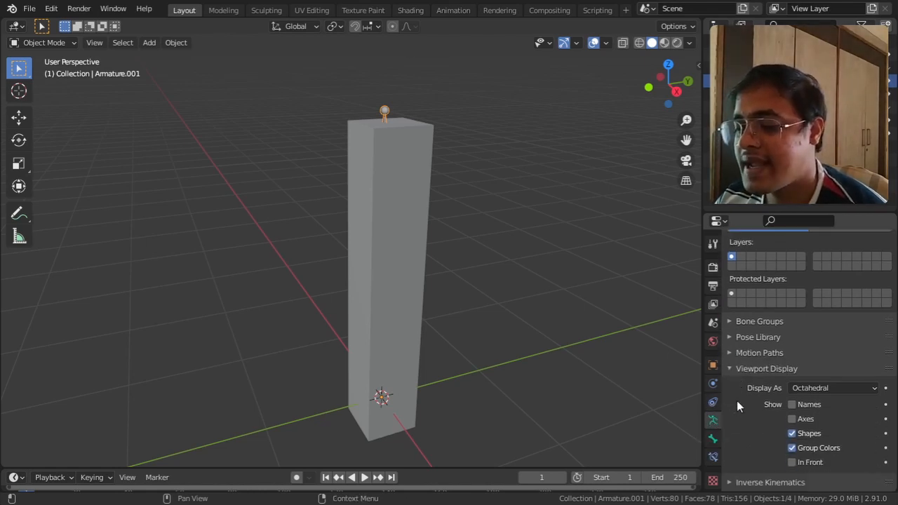
scroll(760, 399, down, 1)
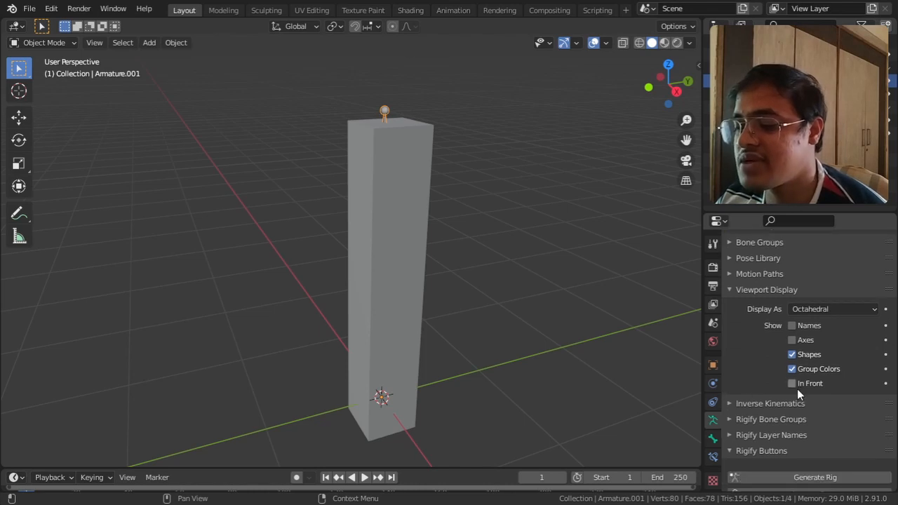
click(793, 383)
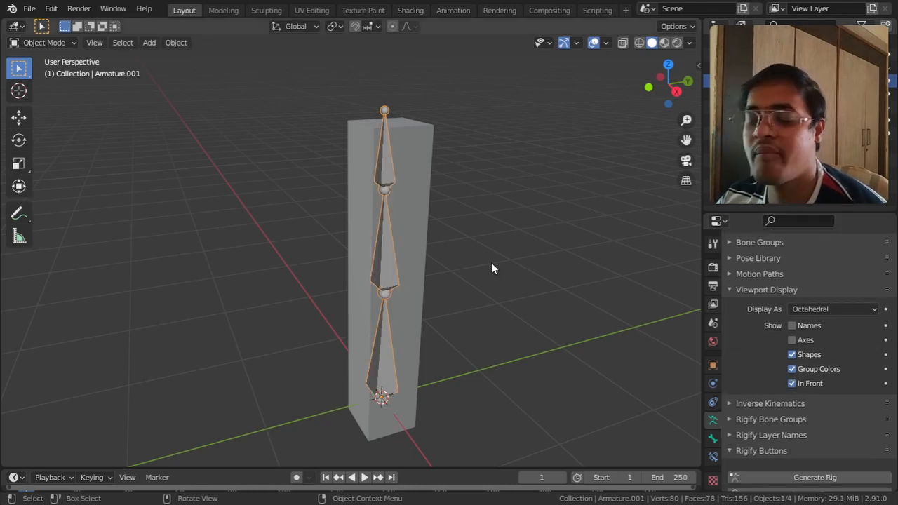
Step: Parent the column to the armature using Armature Deform With Automatic Weights
middle_drag(519, 241, 441, 236)
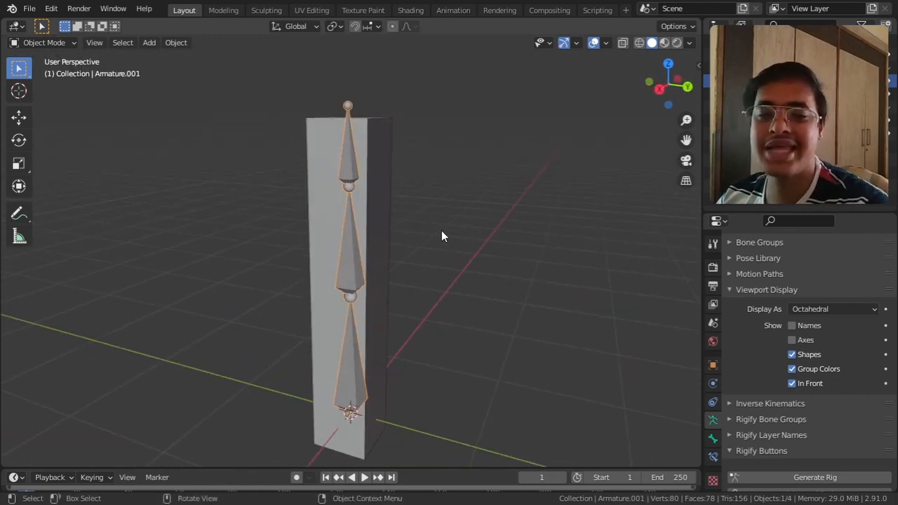
mouse_move(442, 257)
middle_down()
mouse_move(403, 254)
mouse_move(436, 263)
middle_up()
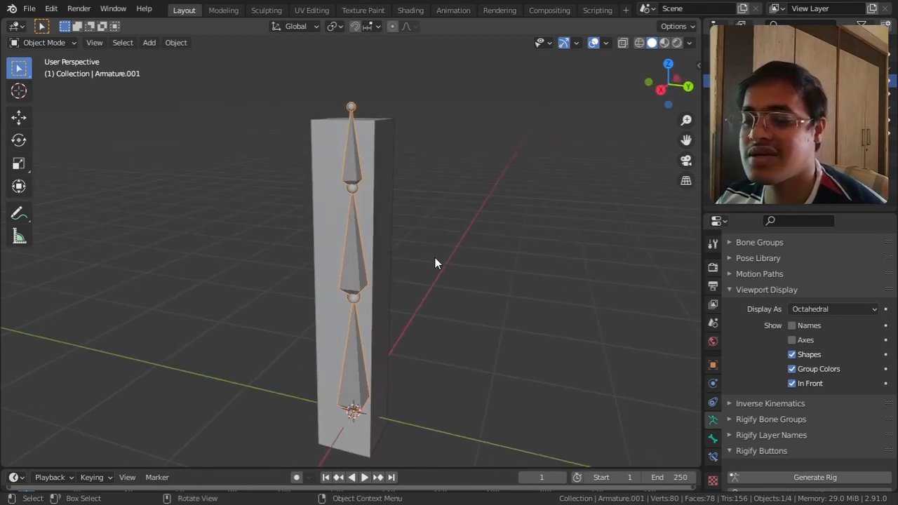
click(390, 180)
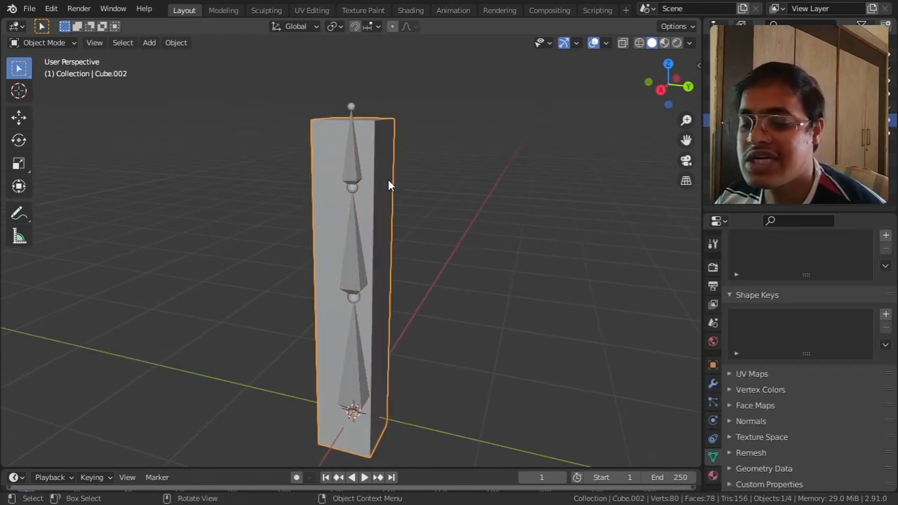
shift+click(352, 168)
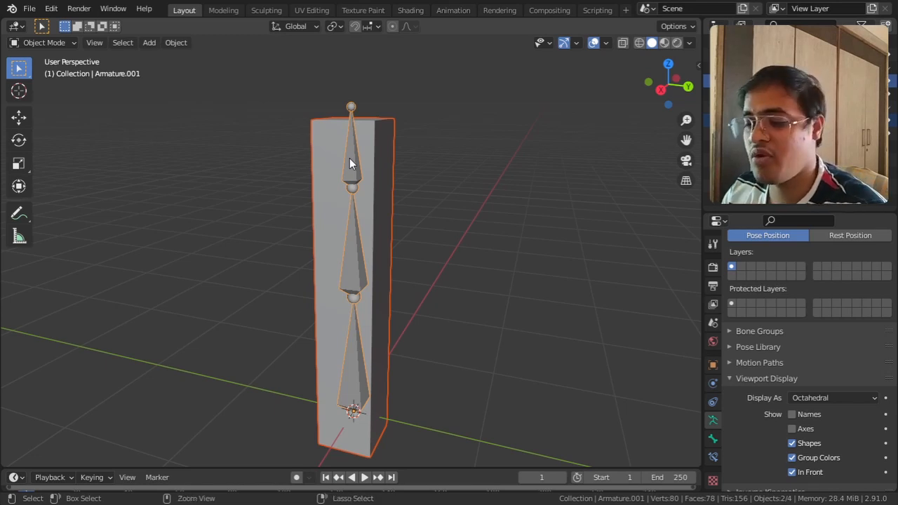
key(ctrl+p)
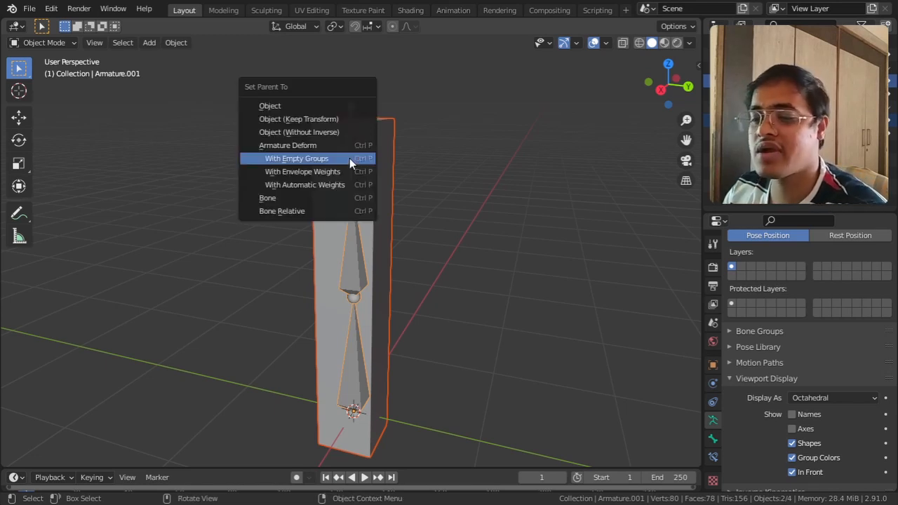
click(328, 187)
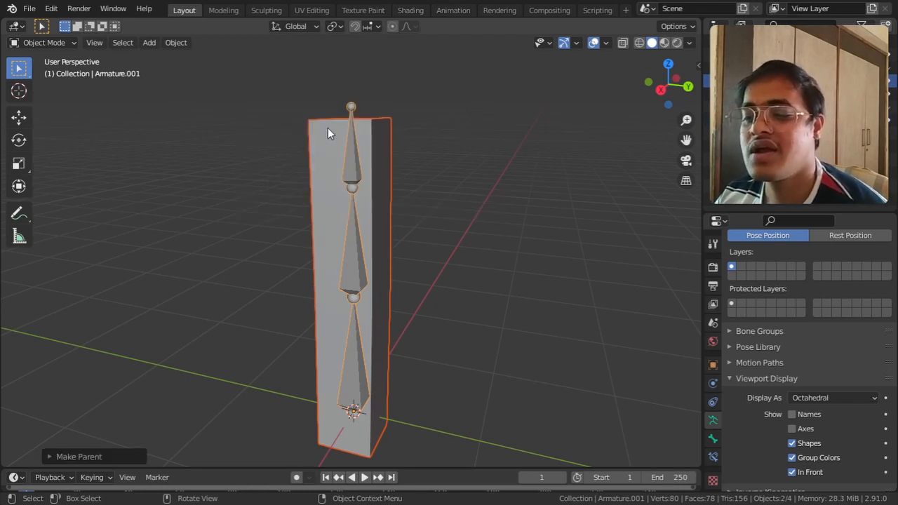
Step: Select only the armature, enter Pose Mode and try rotating the top bone to test the column's deformation
click(53, 43)
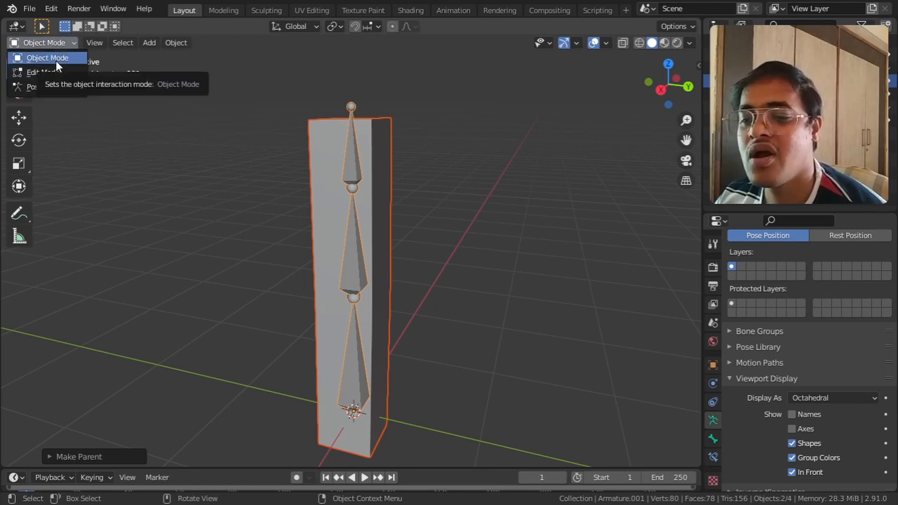
click(274, 152)
click(351, 109)
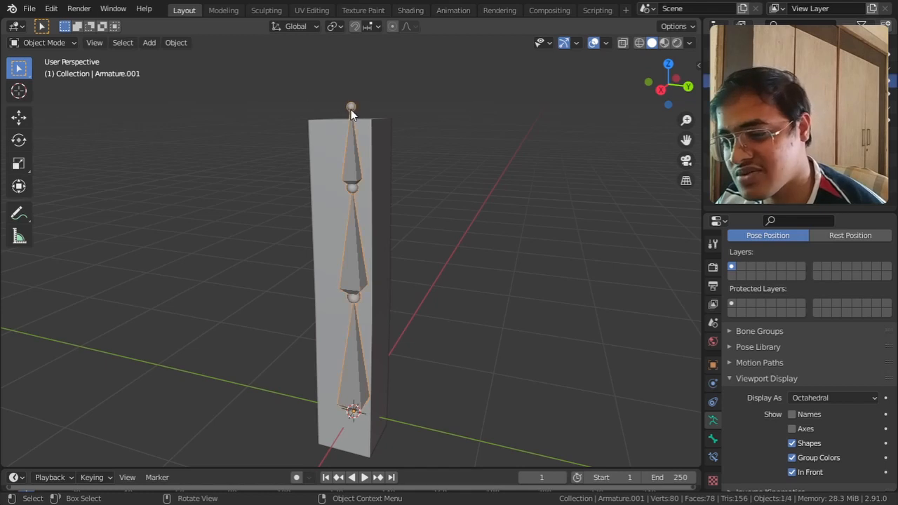
click(66, 44)
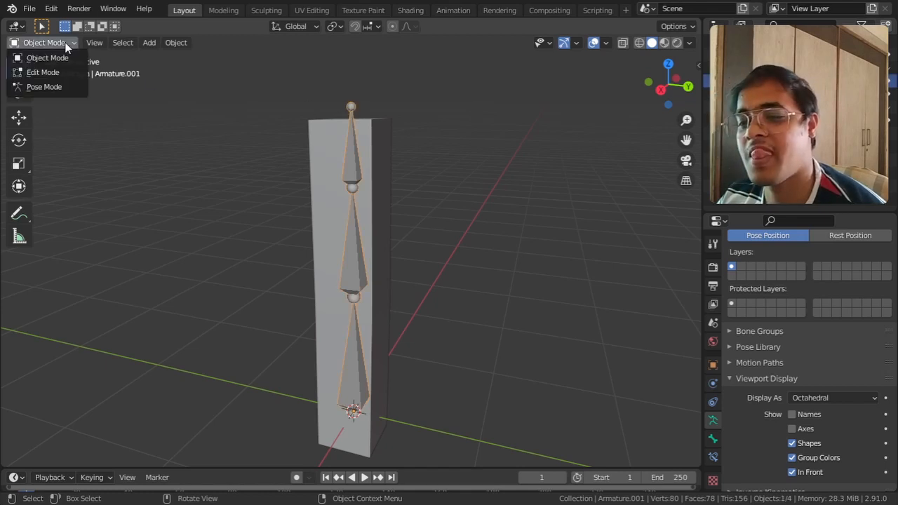
click(56, 89)
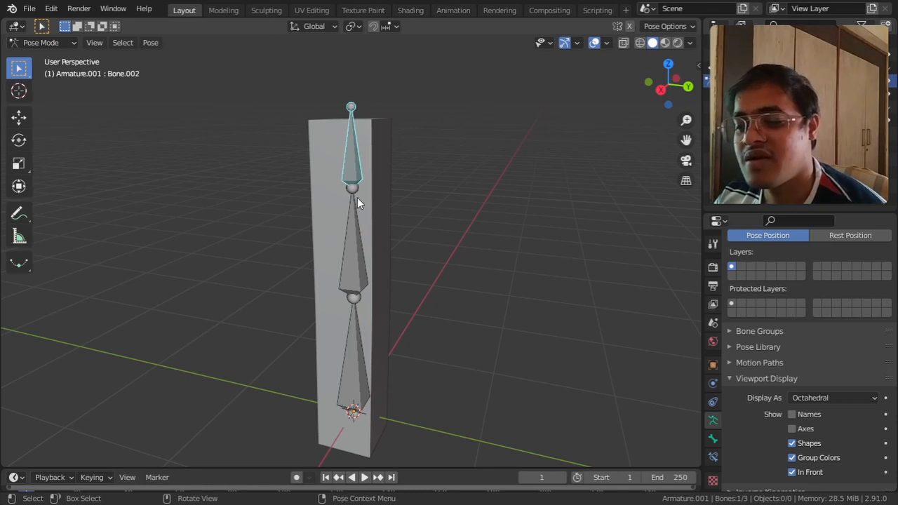
key(r)
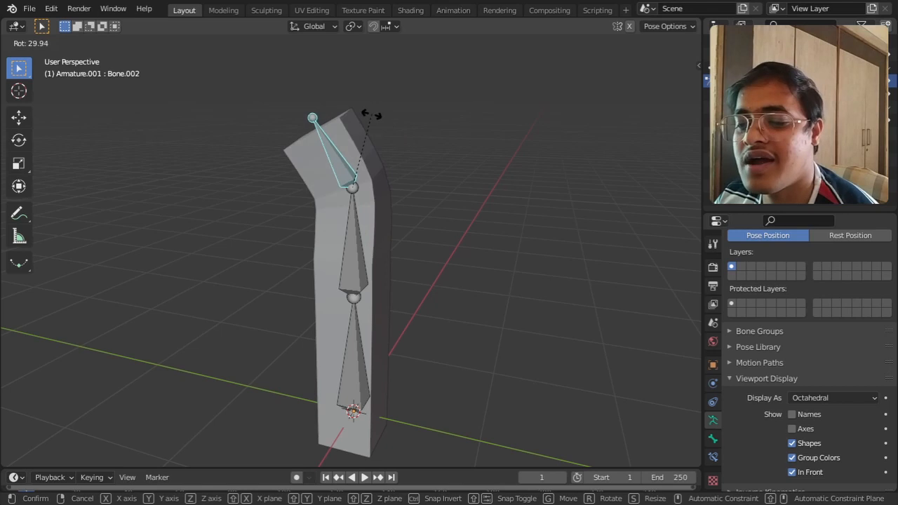
right_click(397, 129)
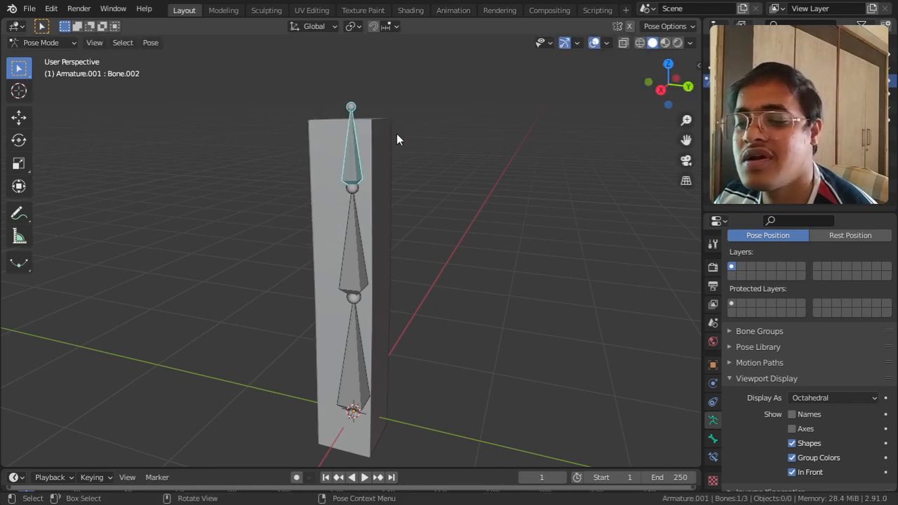
Step: Try rotating the middle bone to test how the upper part of the column deforms
click(354, 273)
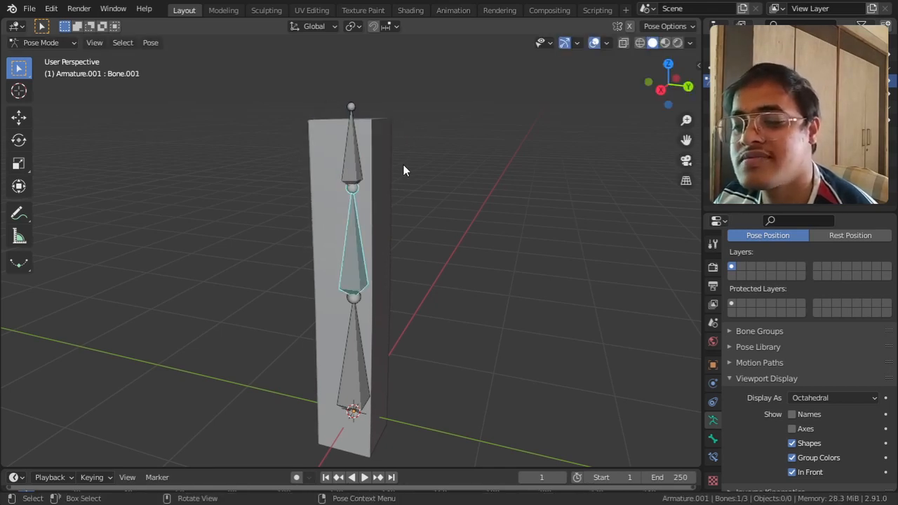
key(r)
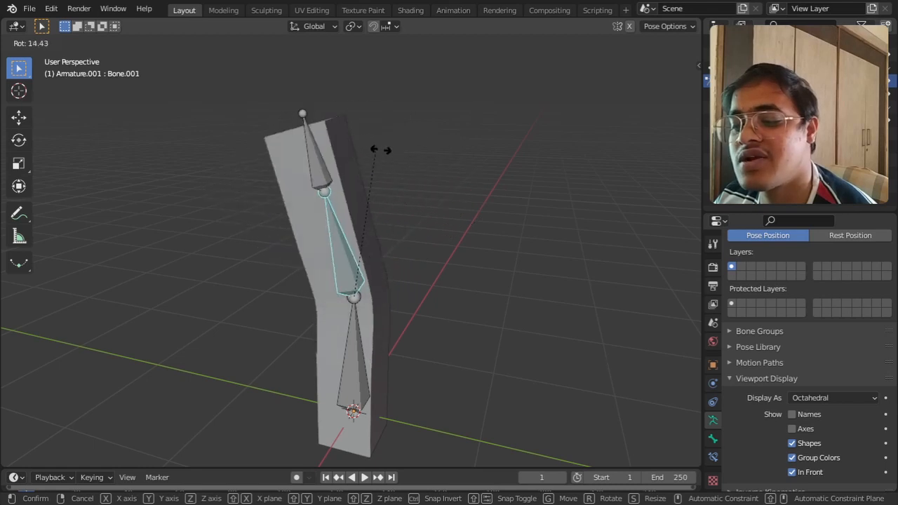
right_click(421, 198)
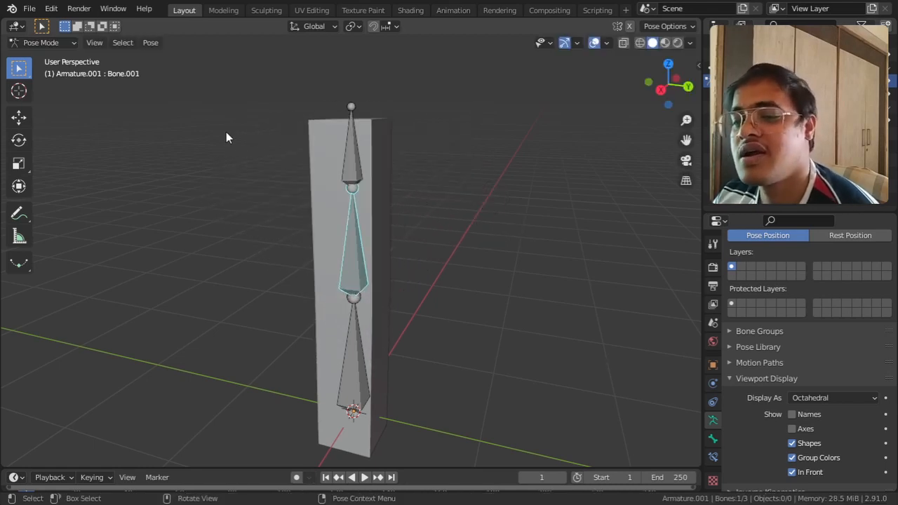
Step: Return the armature to Object Mode, then put the column in Weight Paint mode and inspect the Bone.002 weights
click(45, 43)
click(48, 57)
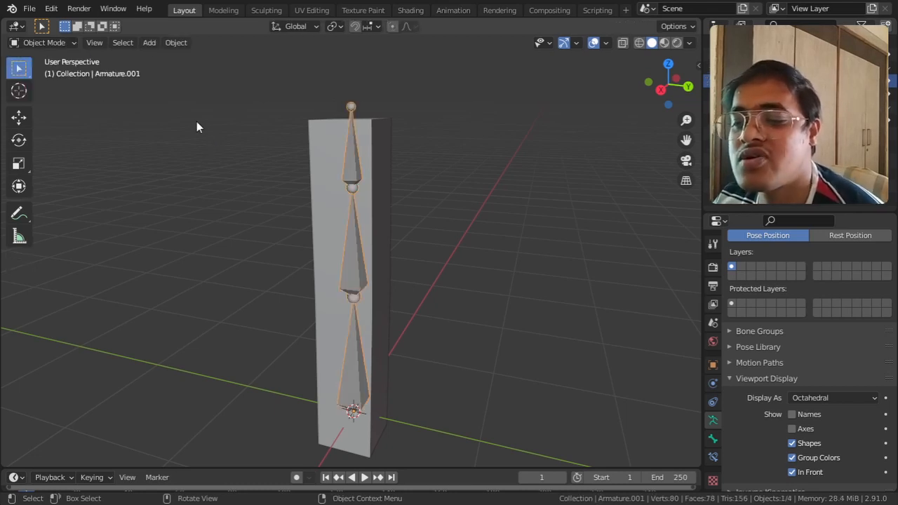
click(314, 136)
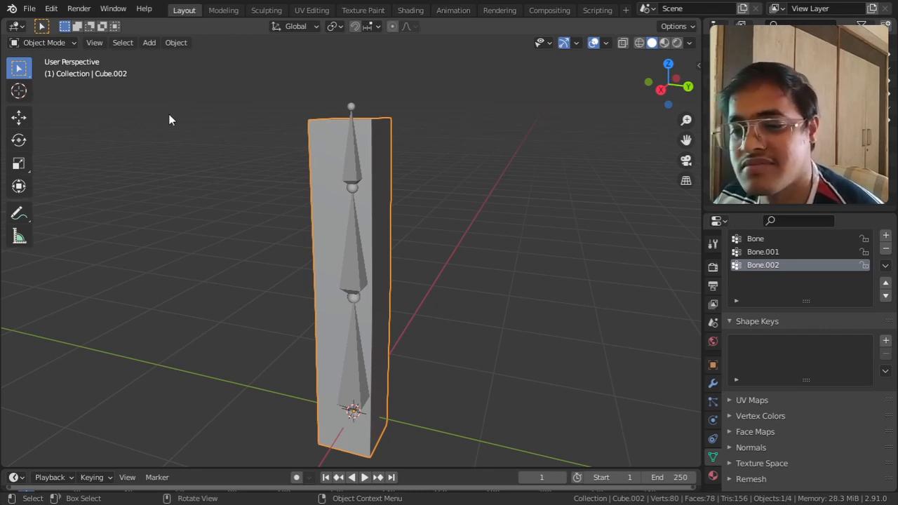
click(62, 44)
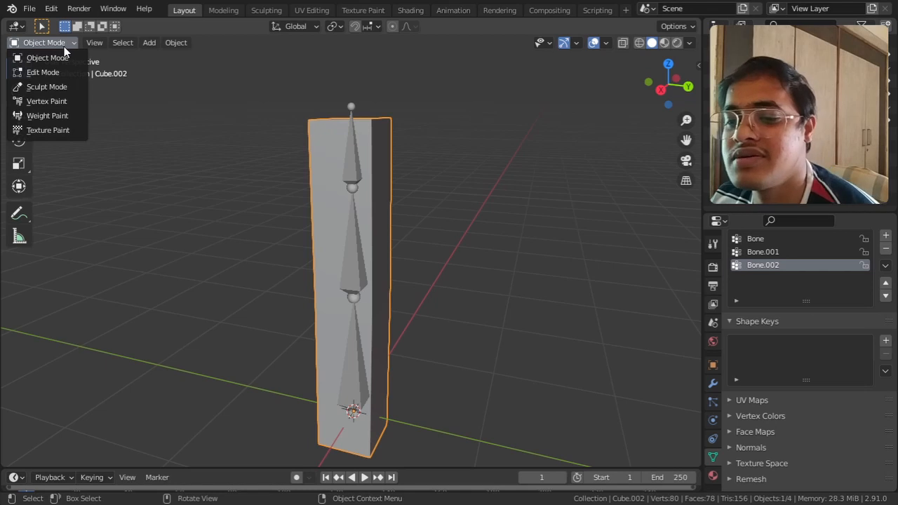
click(57, 118)
mouse_move(256, 239)
middle_down()
mouse_move(210, 257)
mouse_move(301, 281)
middle_up()
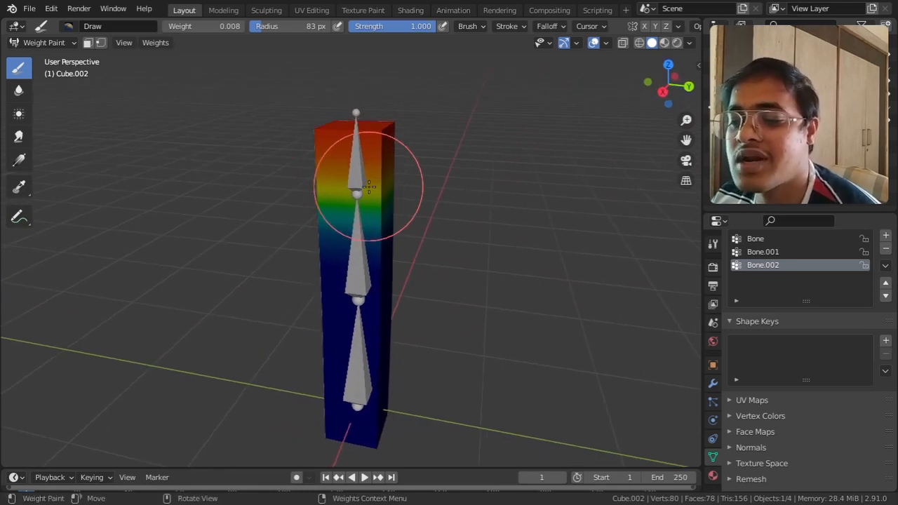
middle_drag(419, 245, 402, 248)
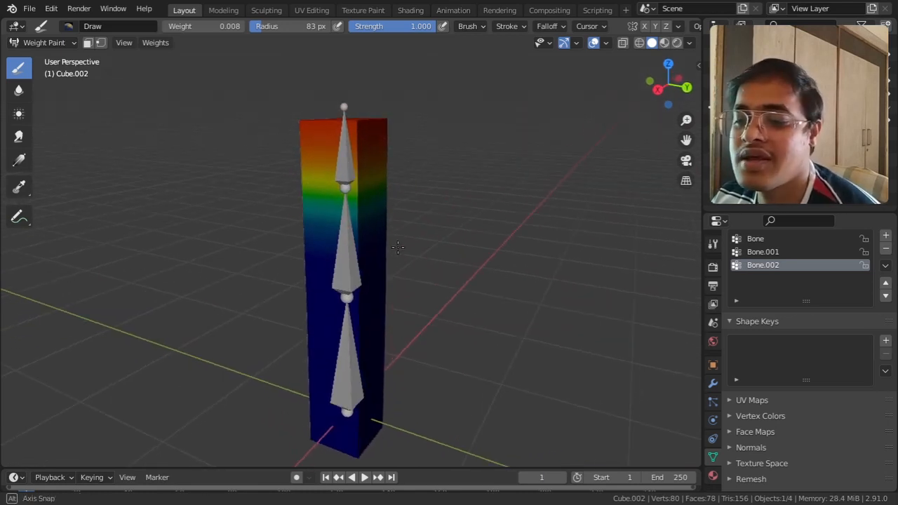
Step: Compare the column's weight colours by switching between the Bone, Bone.001 and Bone.002 vertex groups
scroll(793, 247, up, 3)
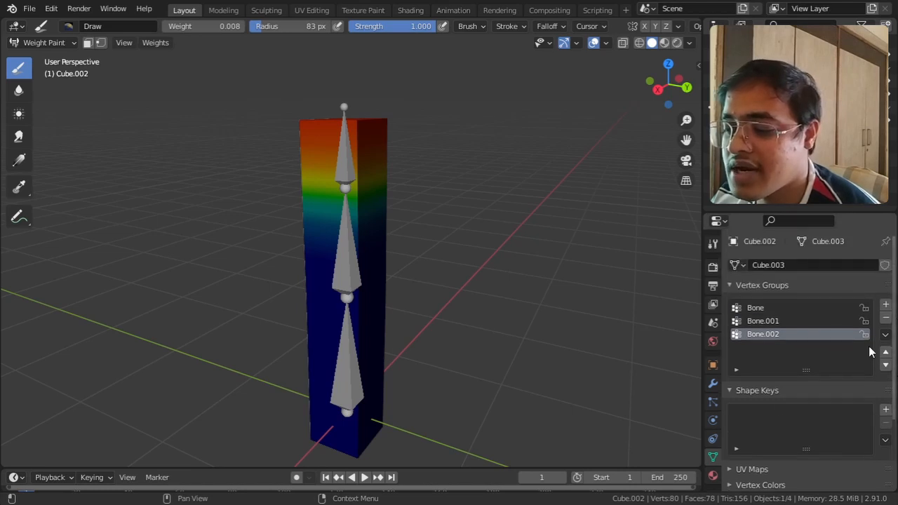
click(758, 291)
click(758, 288)
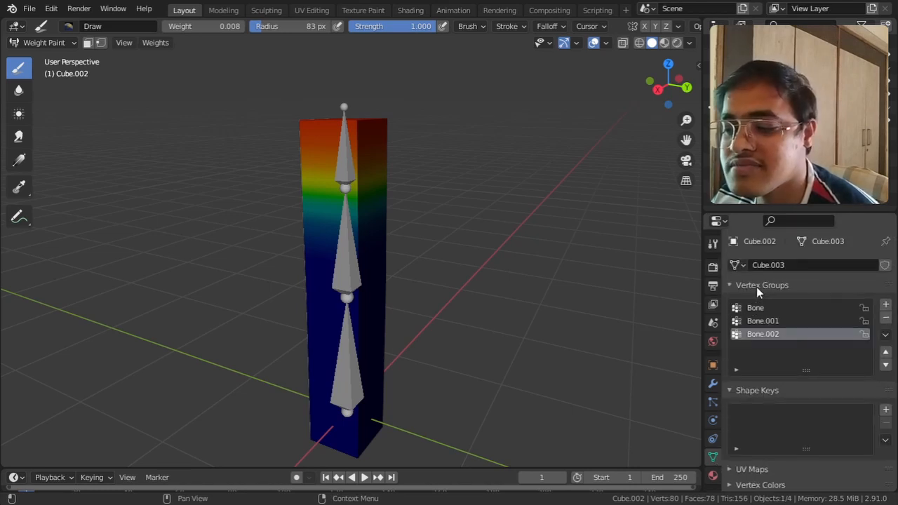
click(749, 310)
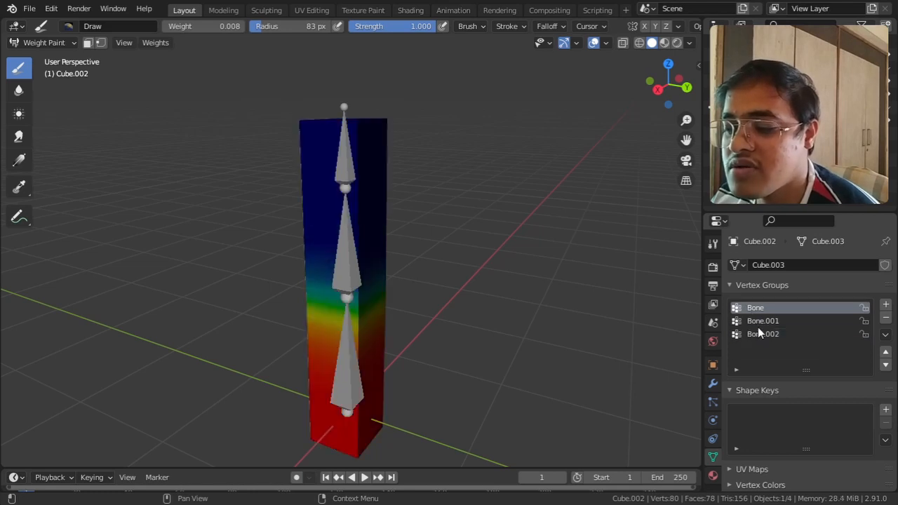
click(758, 324)
click(757, 334)
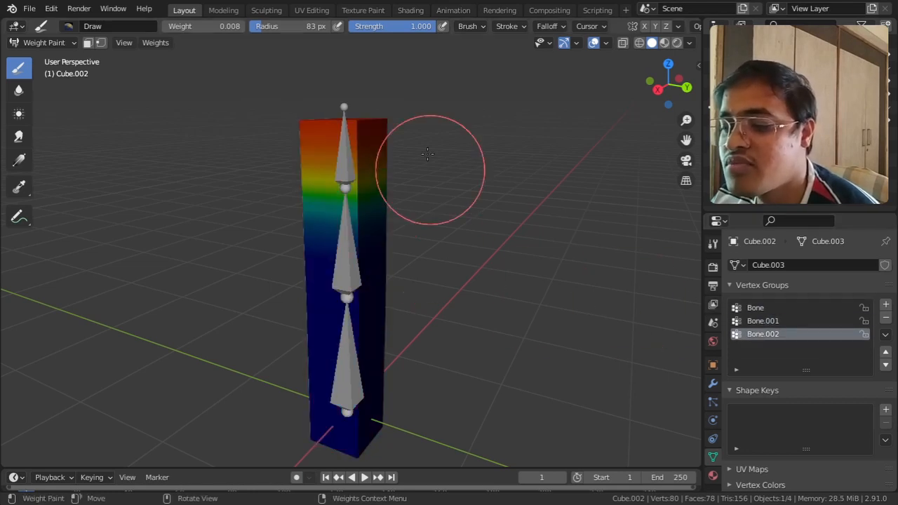
click(765, 309)
click(768, 320)
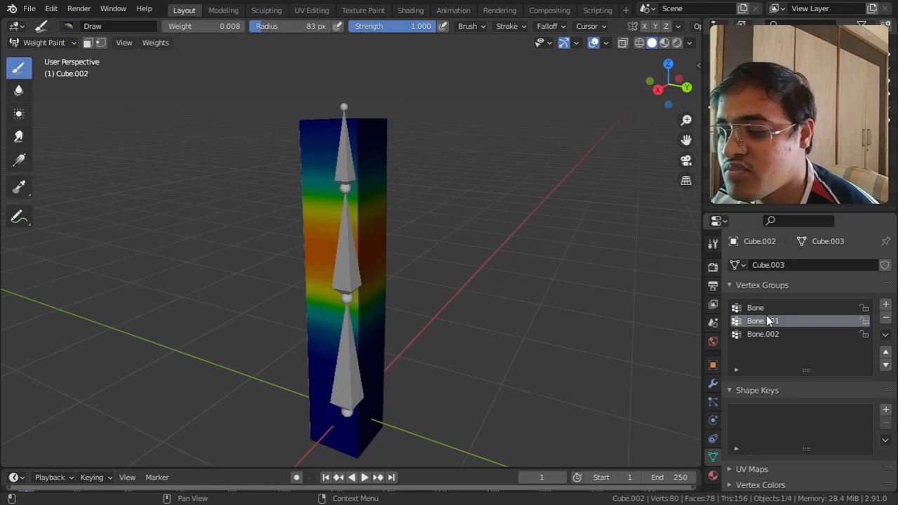
click(772, 334)
click(767, 322)
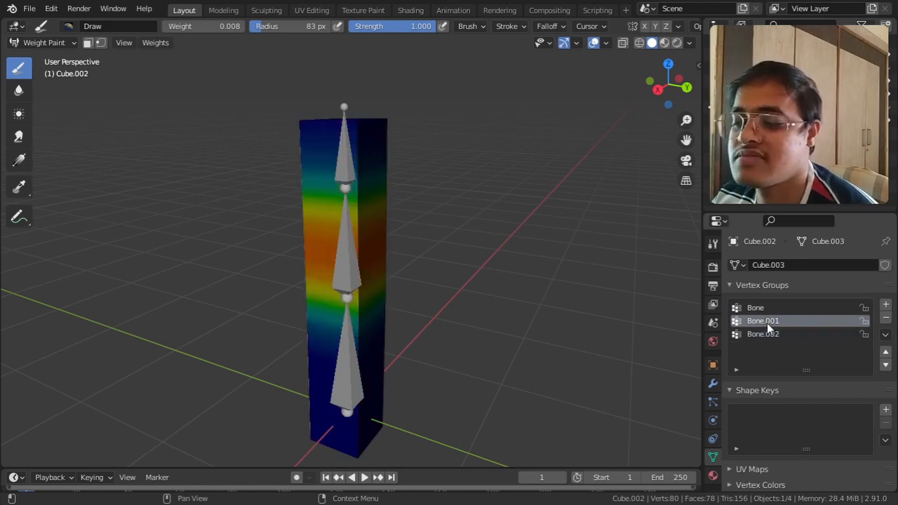
click(759, 310)
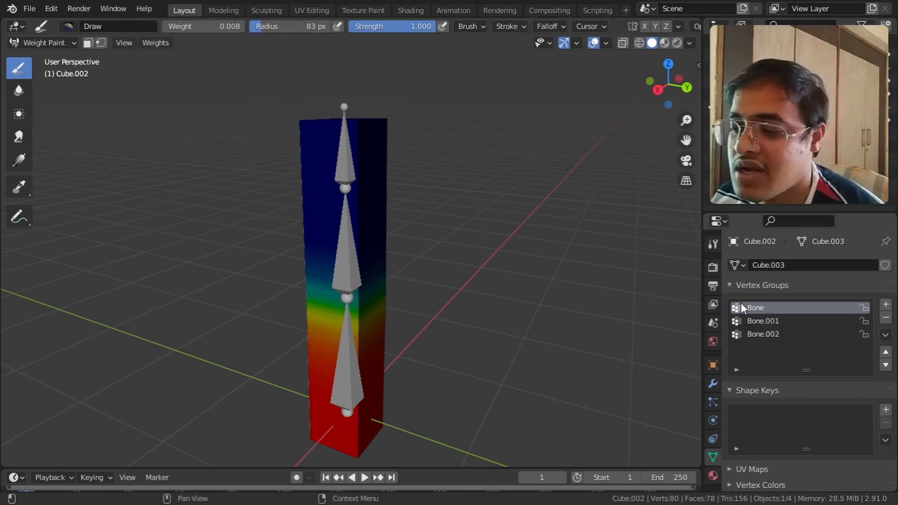
Step: Examine from several angles how the red-to-blue weight gradient of each bone's vertex group spreads over the column
mouse_move(411, 381)
middle_down()
mouse_move(431, 371)
mouse_move(466, 286)
mouse_move(411, 311)
middle_up()
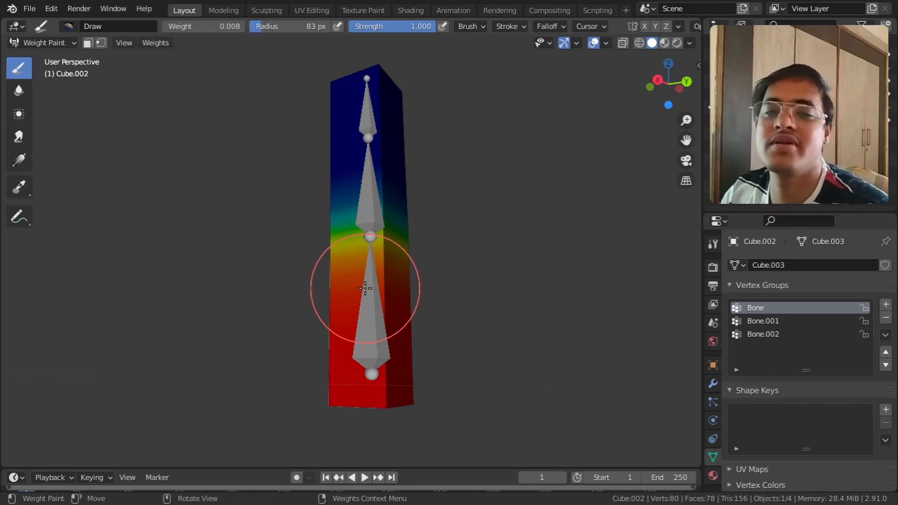
click(761, 321)
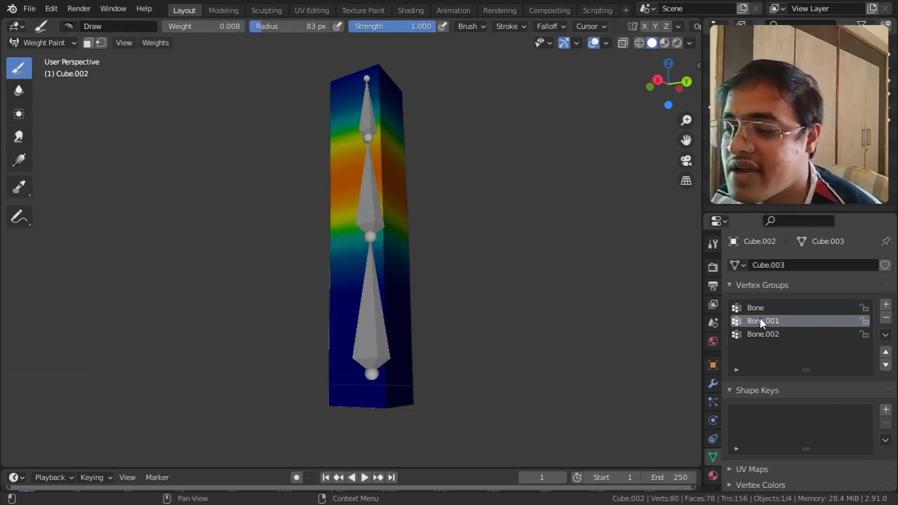
middle_drag(474, 263, 485, 313)
mouse_move(371, 211)
middle_down()
mouse_move(418, 303)
mouse_move(421, 297)
middle_up()
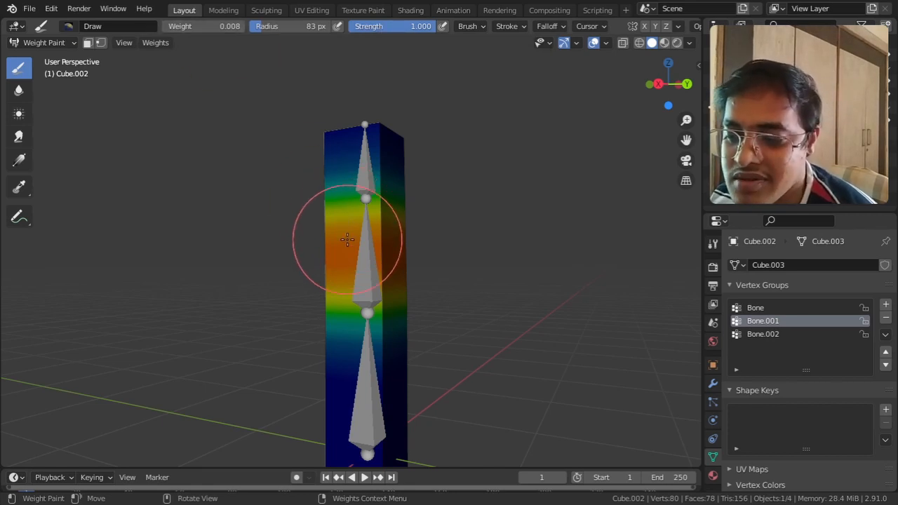
click(758, 332)
click(755, 308)
middle_drag(590, 295, 531, 266)
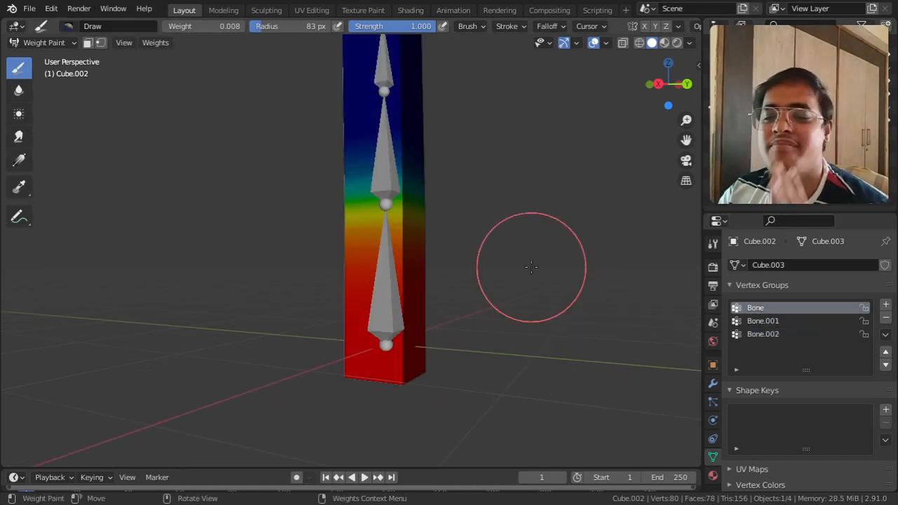
mouse_move(531, 266)
middle_down()
mouse_move(534, 294)
mouse_move(654, 329)
middle_up()
click(753, 333)
mouse_move(592, 245)
middle_down()
mouse_move(557, 243)
mouse_move(550, 288)
middle_up()
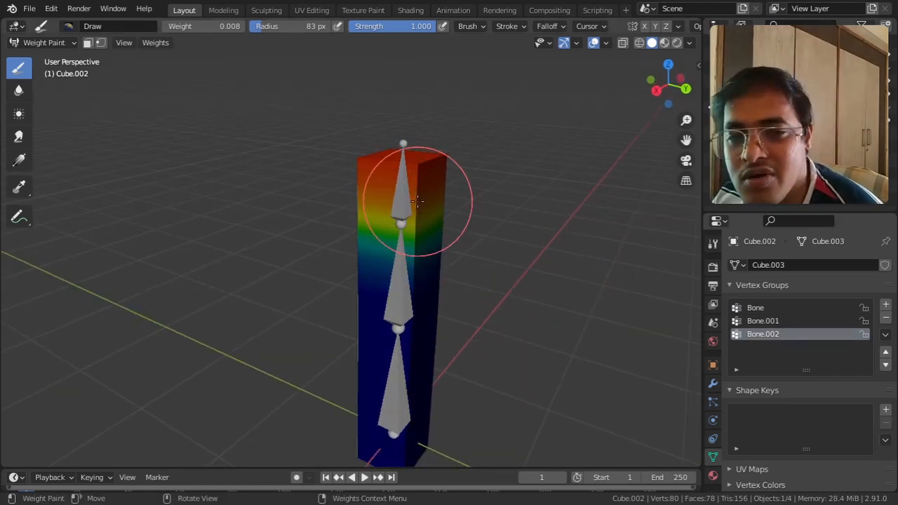
drag(378, 219, 370, 266)
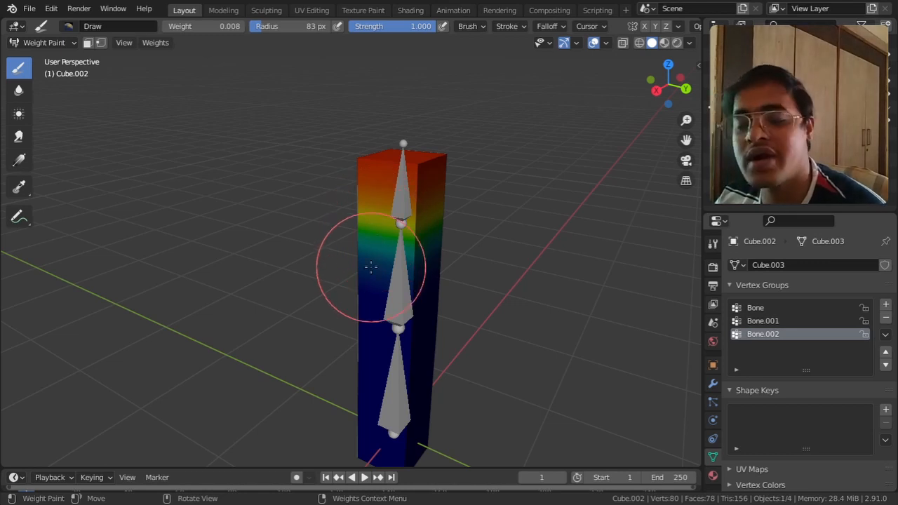
middle_drag(370, 267, 457, 201)
Step: With the Bone.001 vertex group active and the brush weight at 1.000, paint the column's middle section around its sides
click(768, 321)
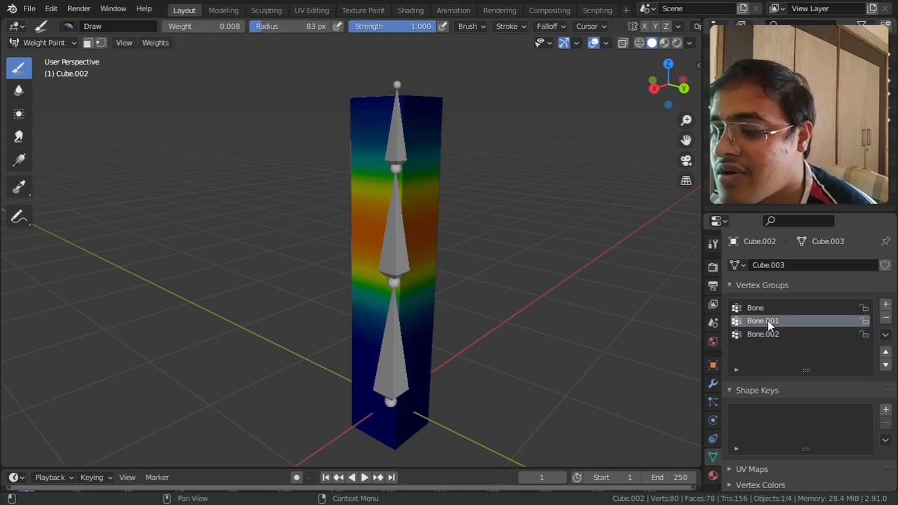
mouse_move(514, 265)
middle_down()
mouse_move(550, 244)
mouse_move(487, 274)
middle_up()
drag(197, 30, 245, 30)
middle_drag(450, 235, 406, 230)
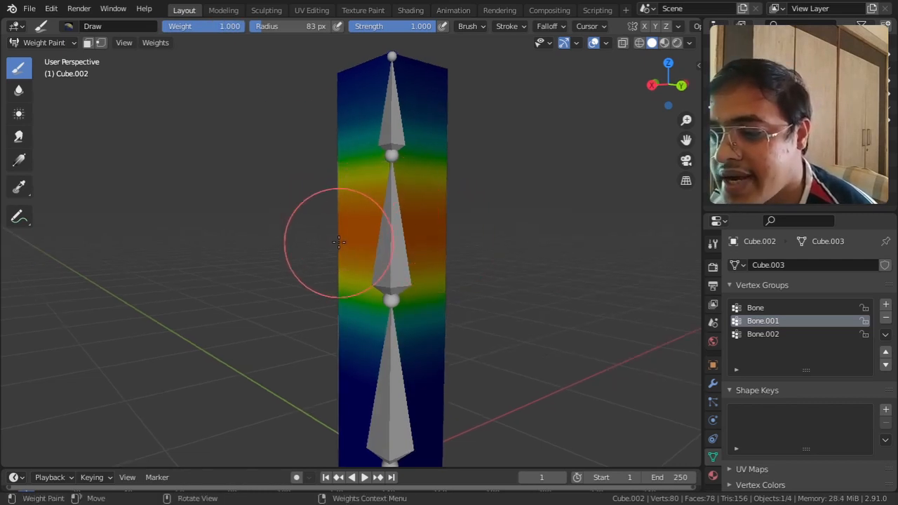
drag(320, 237, 339, 241)
mouse_move(339, 224)
mouse_down()
mouse_move(344, 240)
mouse_move(442, 208)
mouse_move(438, 201)
mouse_up()
mouse_move(431, 257)
middle_down()
mouse_move(338, 261)
mouse_move(452, 251)
middle_up()
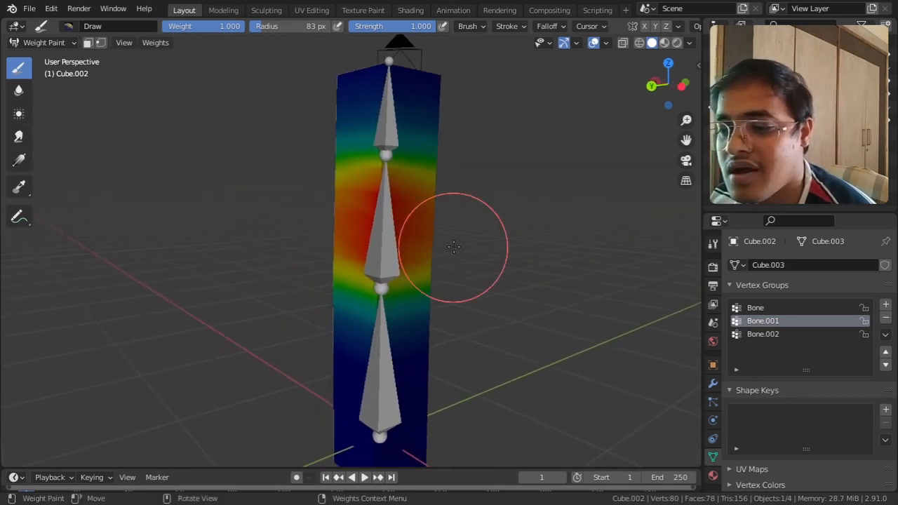
mouse_move(333, 211)
mouse_down()
mouse_move(330, 251)
mouse_move(336, 211)
mouse_move(442, 200)
mouse_move(433, 240)
mouse_up()
mouse_move(435, 242)
middle_down()
mouse_move(538, 255)
mouse_move(536, 241)
middle_up()
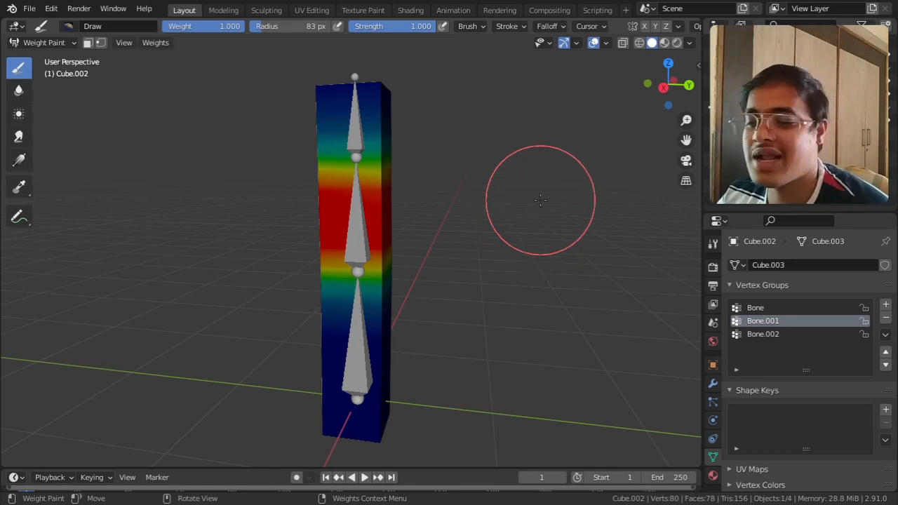
Step: Return the column to Object Mode and delete both the column and its three-bone armature
scroll(491, 214, down, 3)
middle_drag(474, 210, 488, 228)
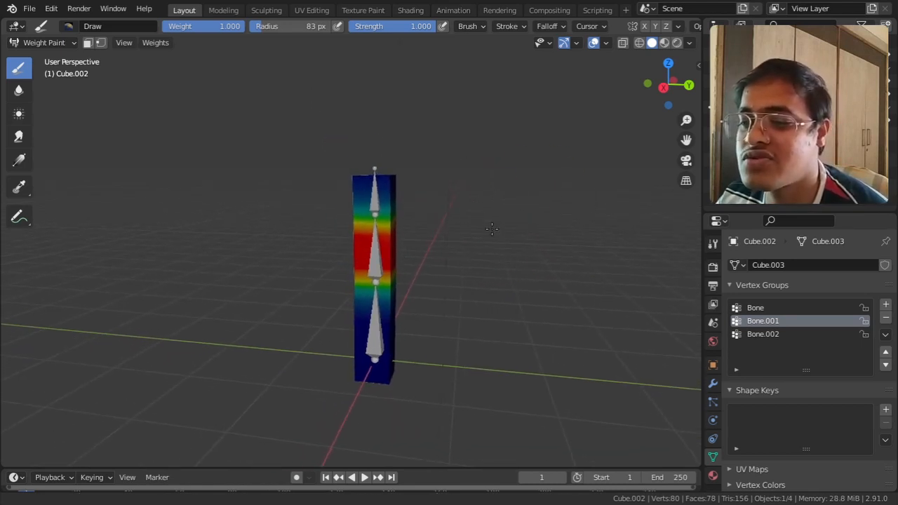
click(67, 44)
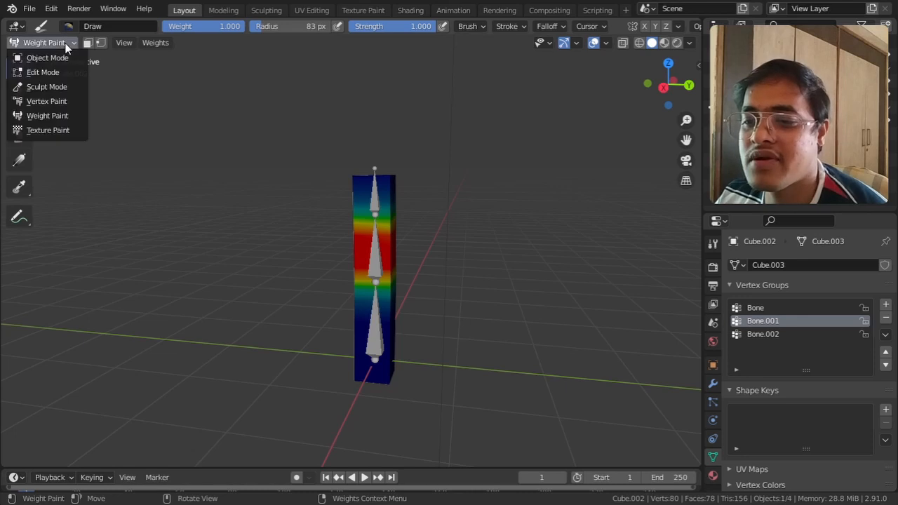
click(56, 58)
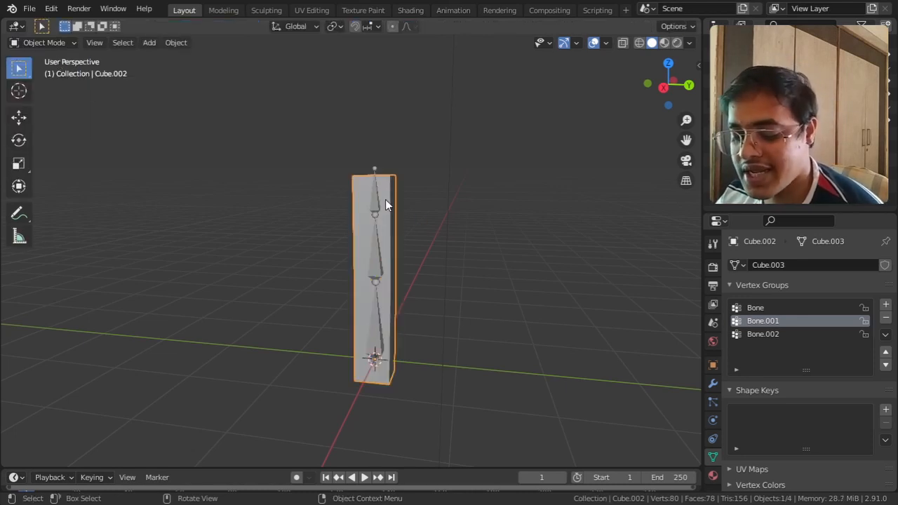
key(Delete)
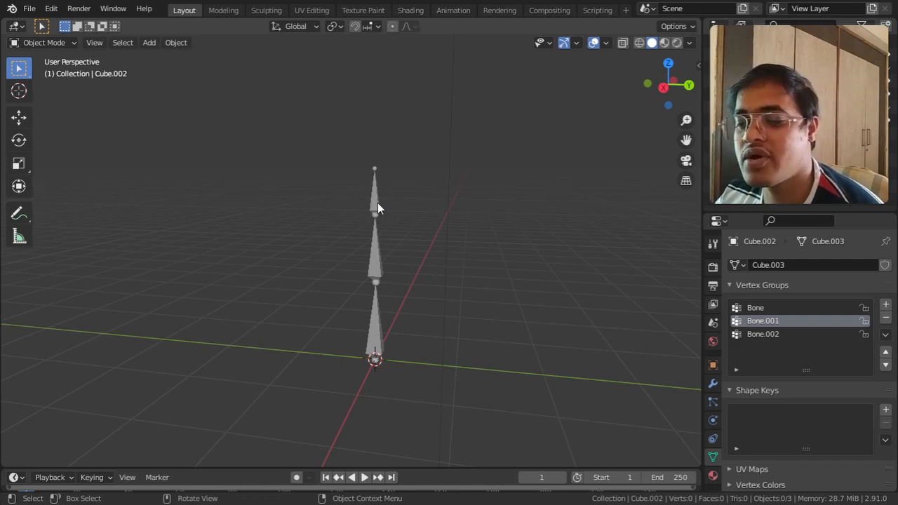
click(378, 204)
key(Delete)
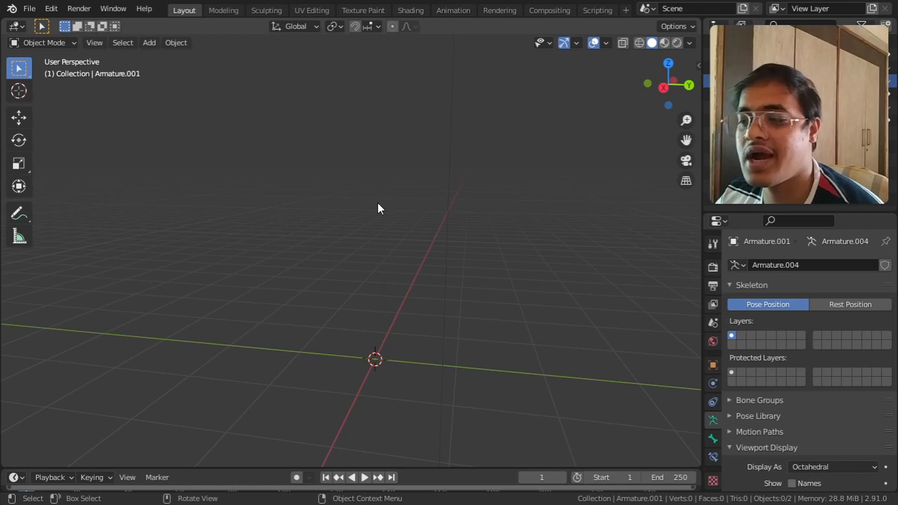
Step: Unhide the blocky character and put its mesh in Edit Mode to examine the torso, arm and leg subdivisions
key(ctrl+z)
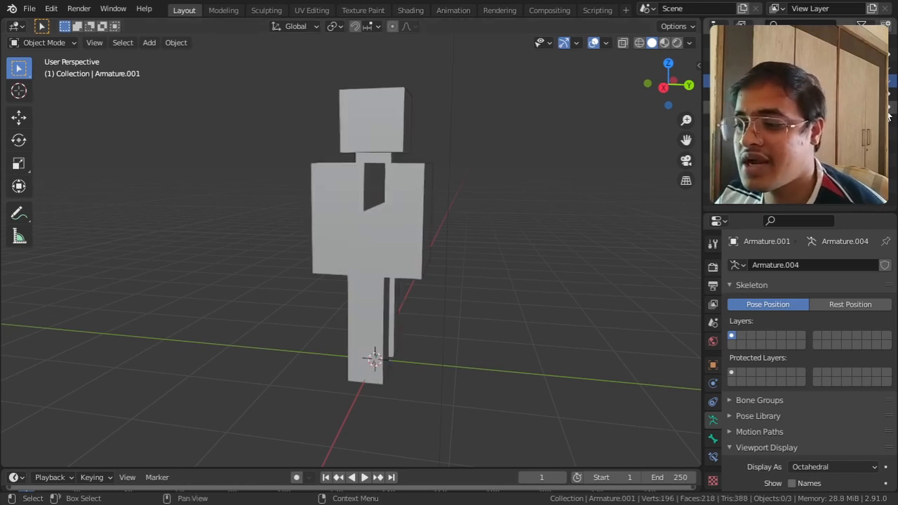
middle_drag(503, 231, 396, 223)
click(395, 219)
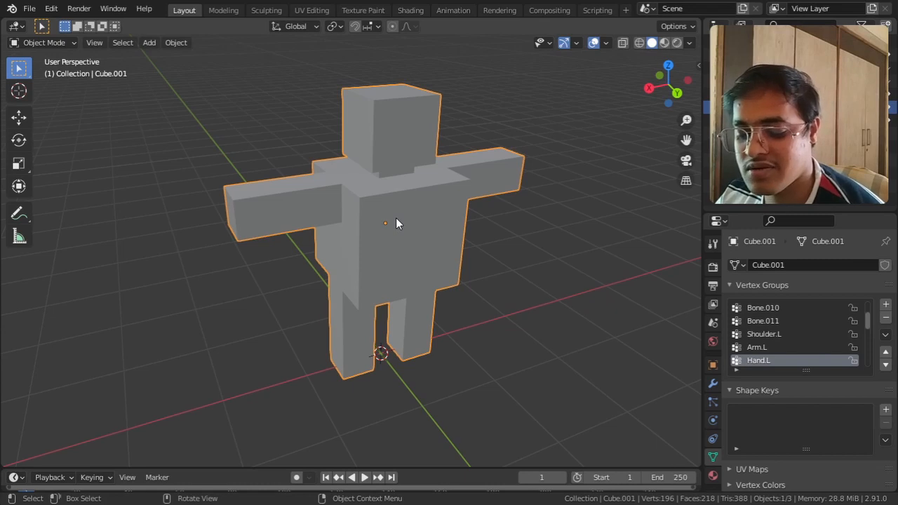
key(Tab)
middle_drag(407, 249, 336, 237)
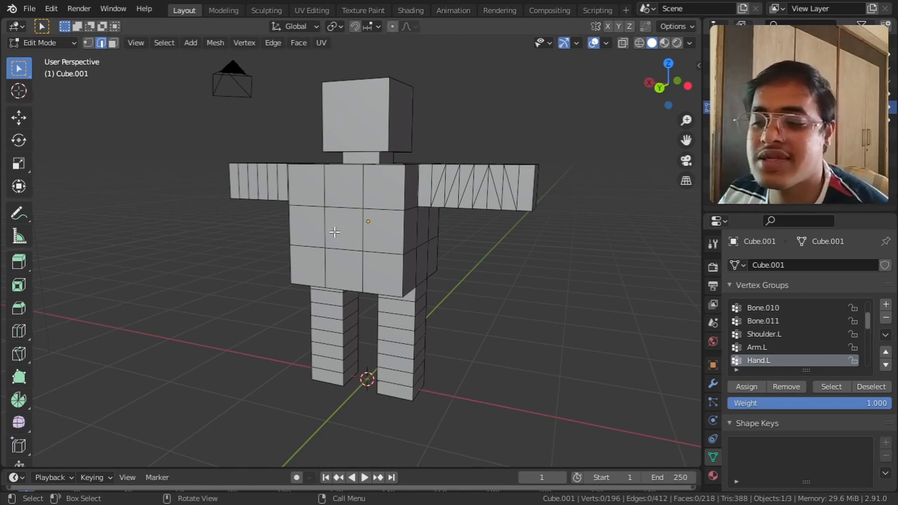
middle_drag(361, 299, 346, 253)
middle_drag(413, 339, 415, 311)
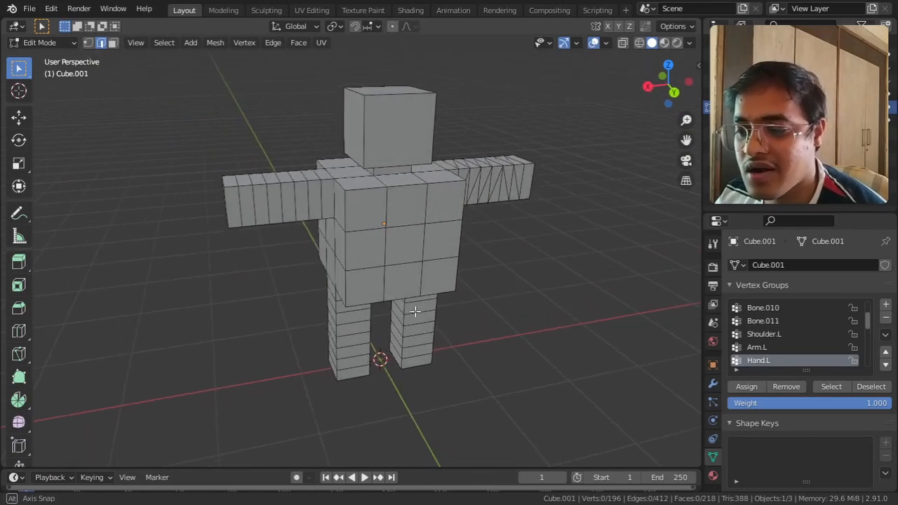
middle_drag(480, 215, 499, 239)
Step: Switch to face selection and select the upper-middle torso faces on both the front and the back
click(420, 226)
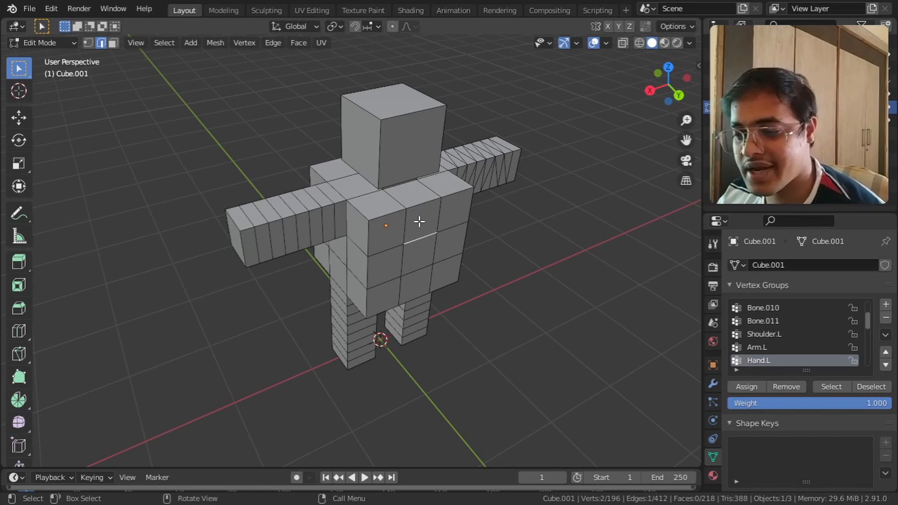
click(112, 43)
click(425, 232)
middle_drag(300, 258, 468, 257)
shift+click(300, 191)
middle_drag(302, 193, 416, 197)
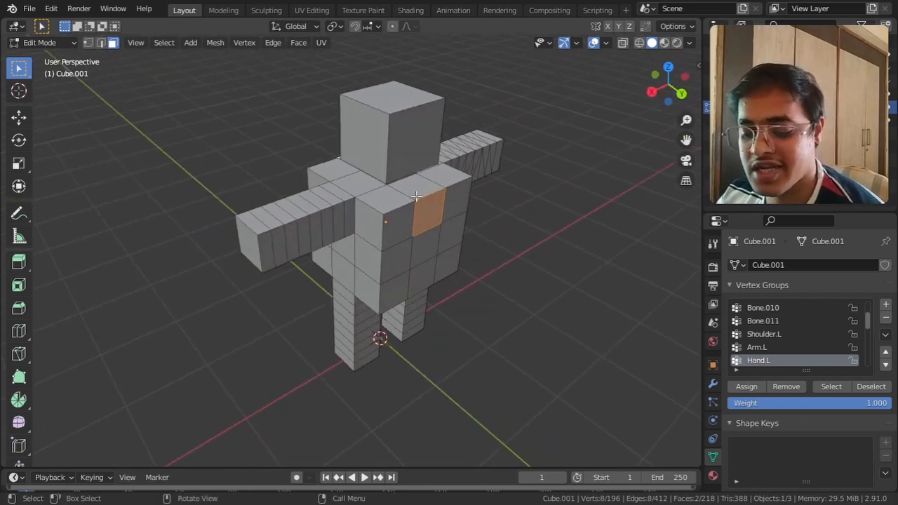
Step: Try a regular extrusion of the two opposite torso faces, then undo it
key(e)
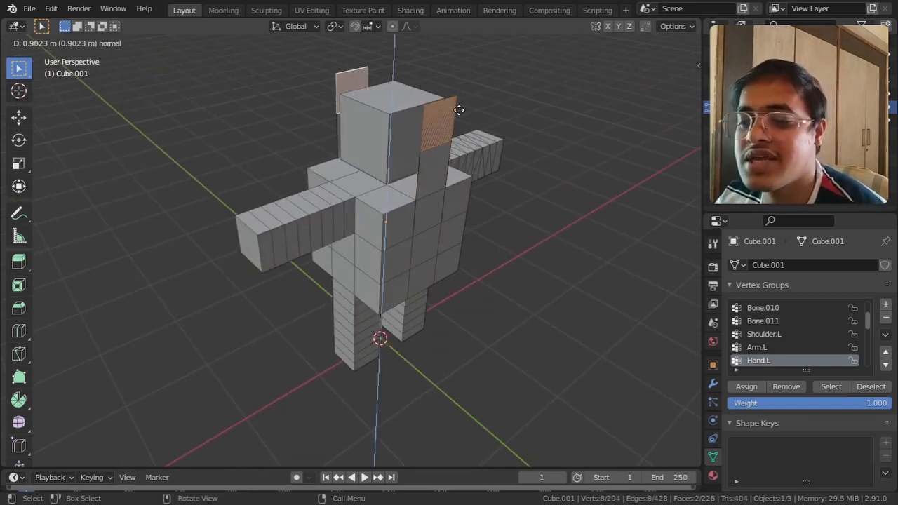
right_click(480, 144)
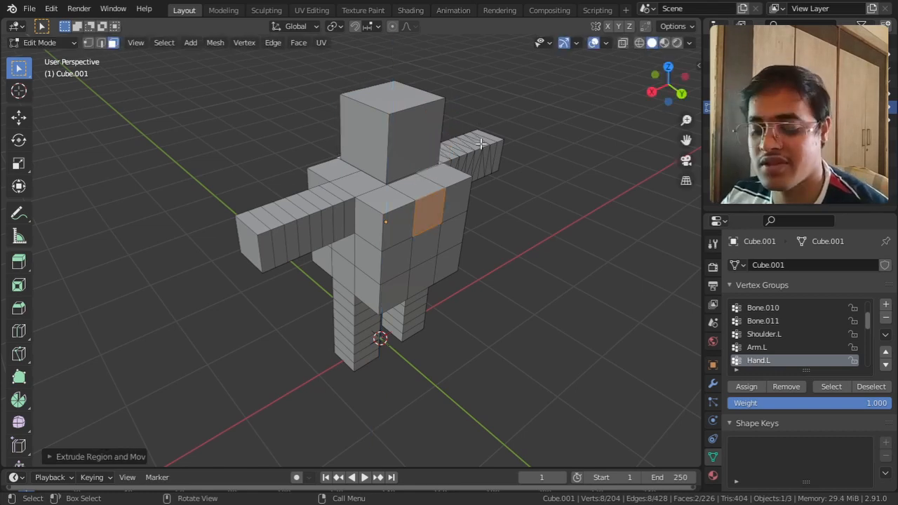
key(ctrl+z)
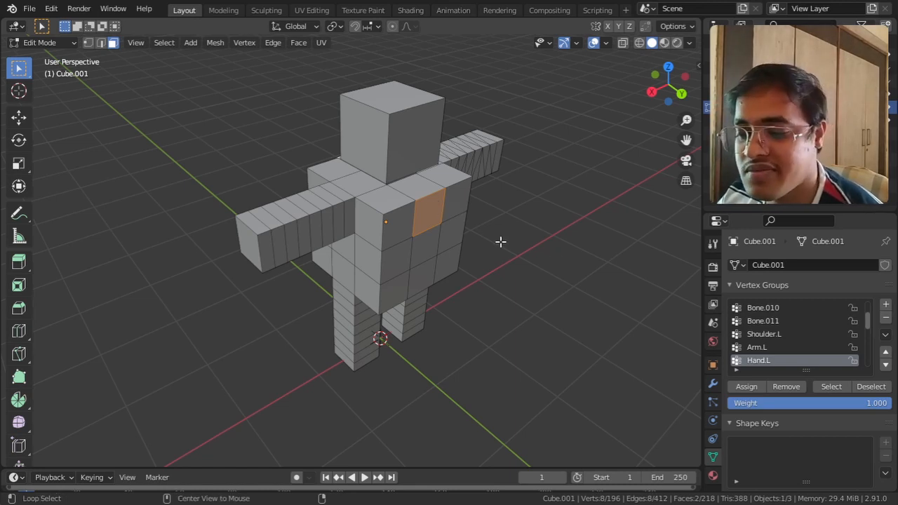
Step: Try Extrude Faces Along Normals on the two opposite torso faces by about 1.99, then undo it
key(alt+e)
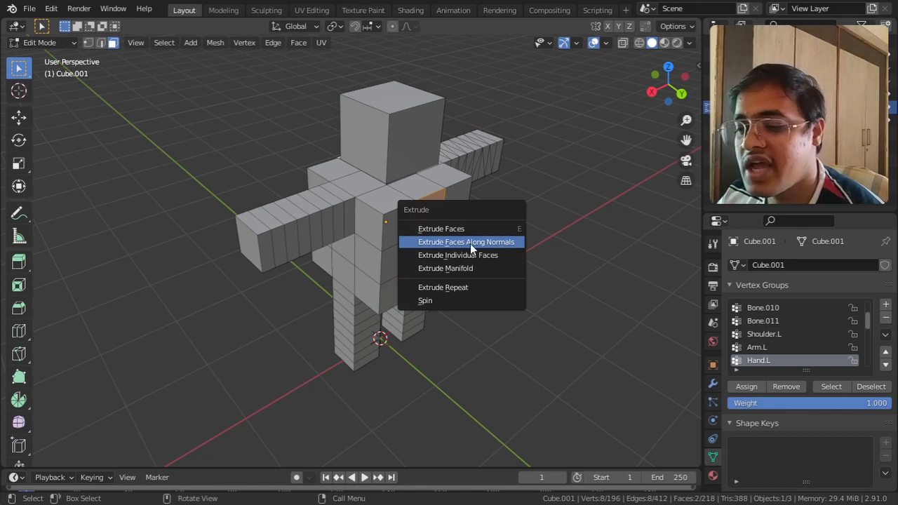
click(470, 244)
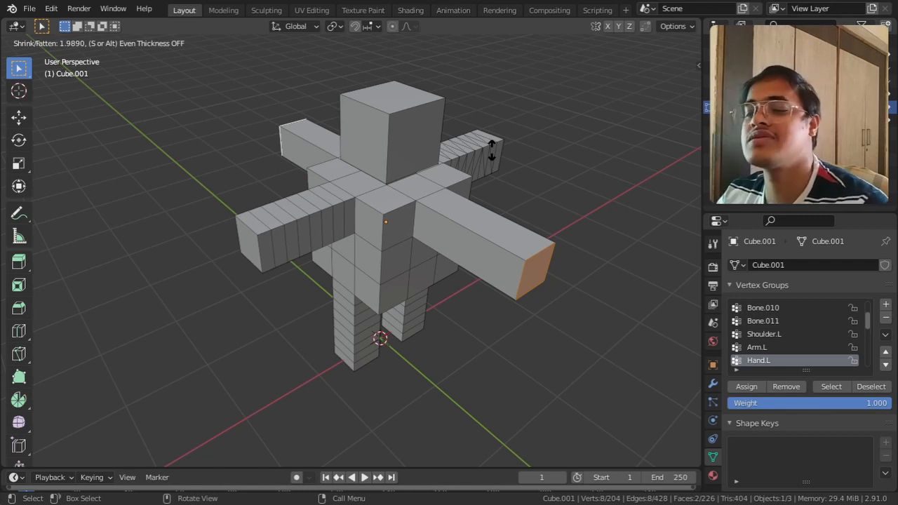
right_click(492, 150)
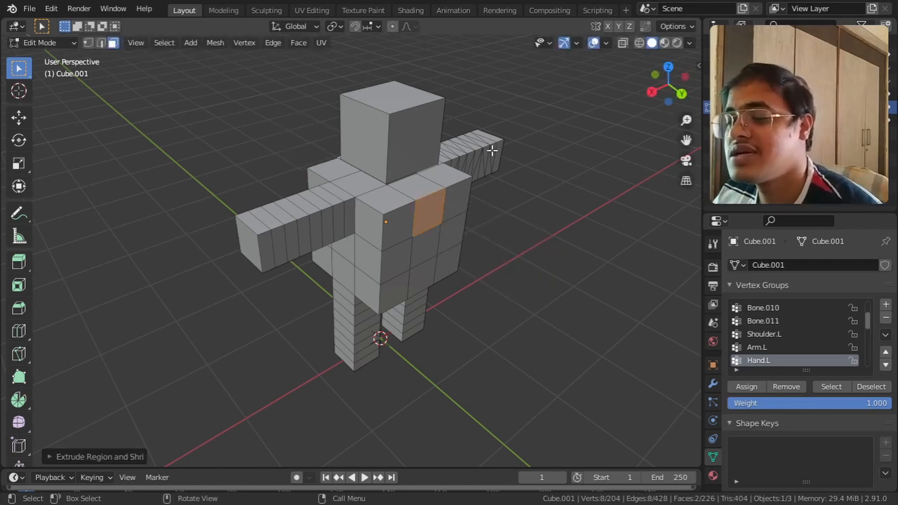
key(ctrl+z)
key(ctrl+z)
key(ctrl+z)
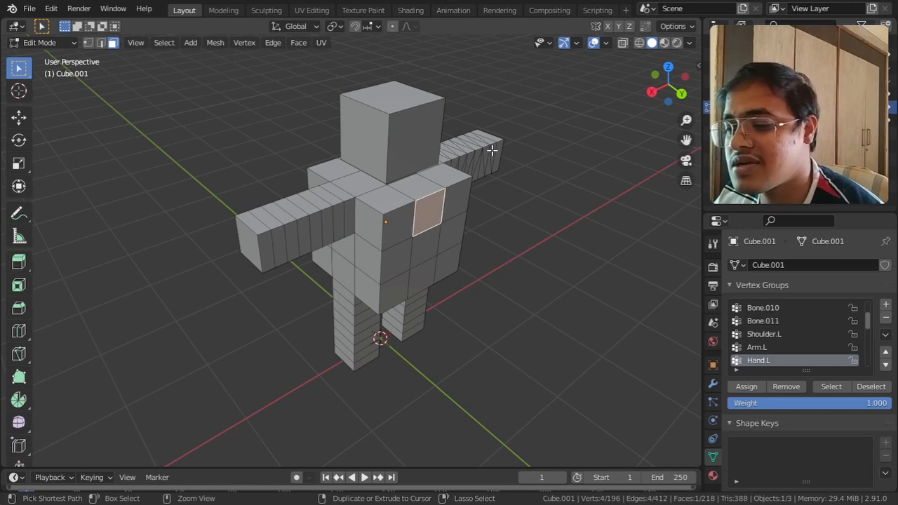
Step: View the blocky character from the back, return to Object Mode and add a single-bone armature
mouse_move(448, 272)
middle_down()
mouse_move(431, 271)
mouse_move(470, 281)
mouse_move(451, 267)
middle_up()
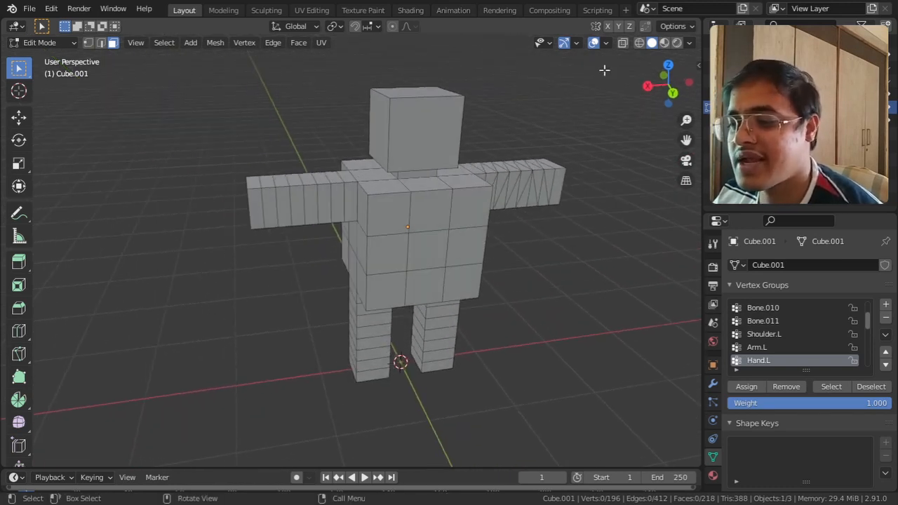
click(673, 92)
shift+middle_drag(509, 207, 512, 195)
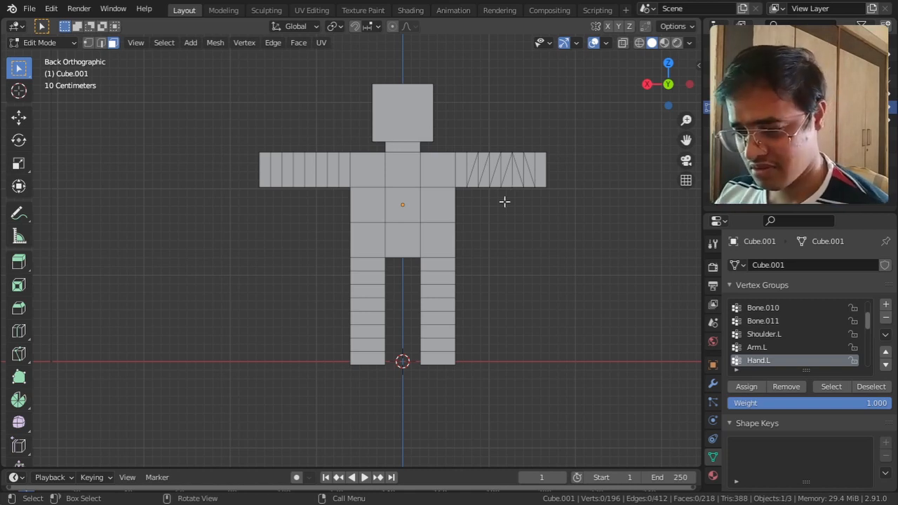
key(shift+a)
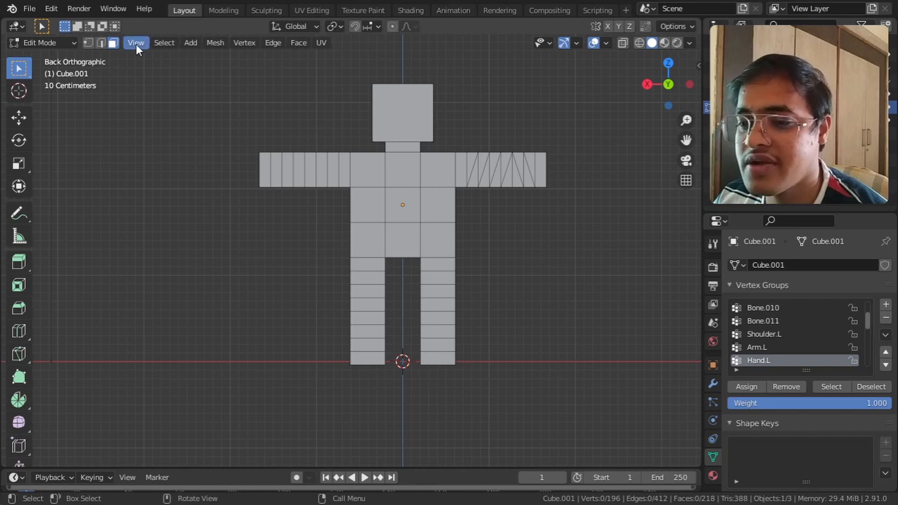
click(68, 41)
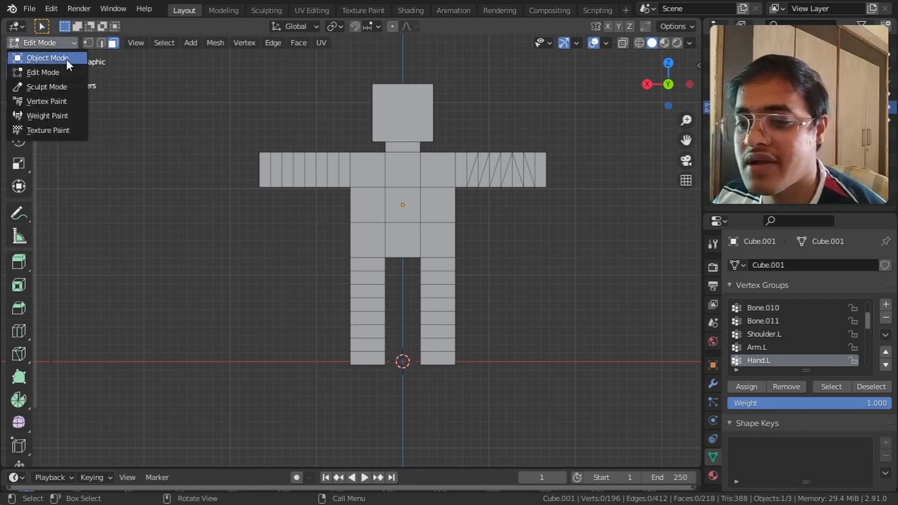
click(66, 59)
key(shift+a)
mouse_move(392, 152)
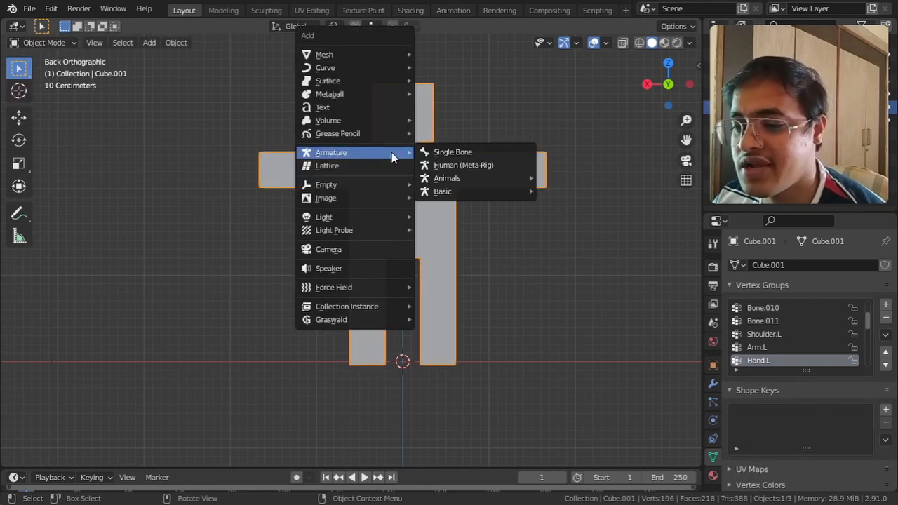
click(443, 152)
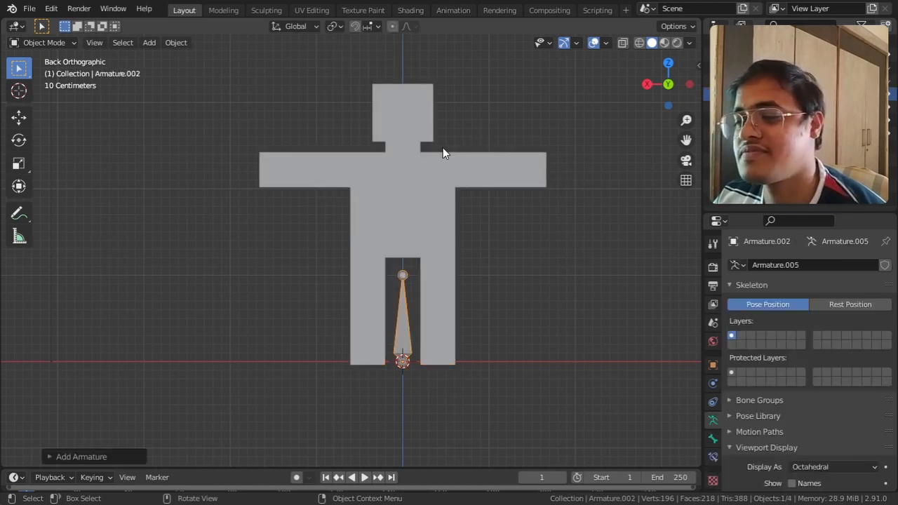
Step: Move the new armature up about 1.275 m along Z so the bone sits inside the character's torso
shift+middle_drag(425, 341, 371, 343)
scroll(372, 344, up, 1)
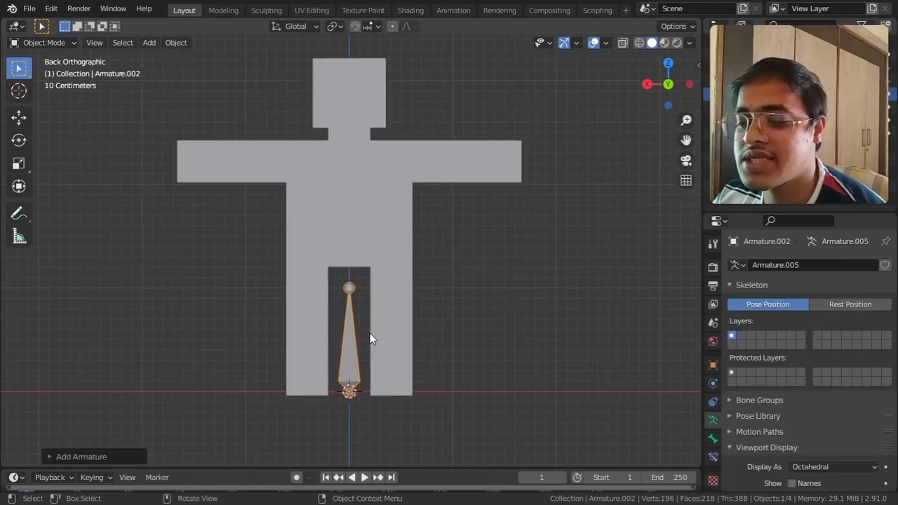
key(g)
key(z)
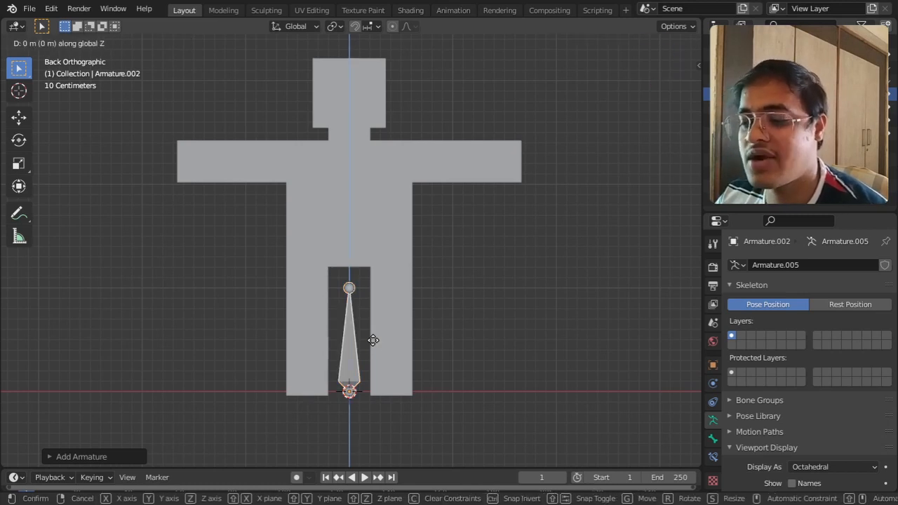
click(419, 208)
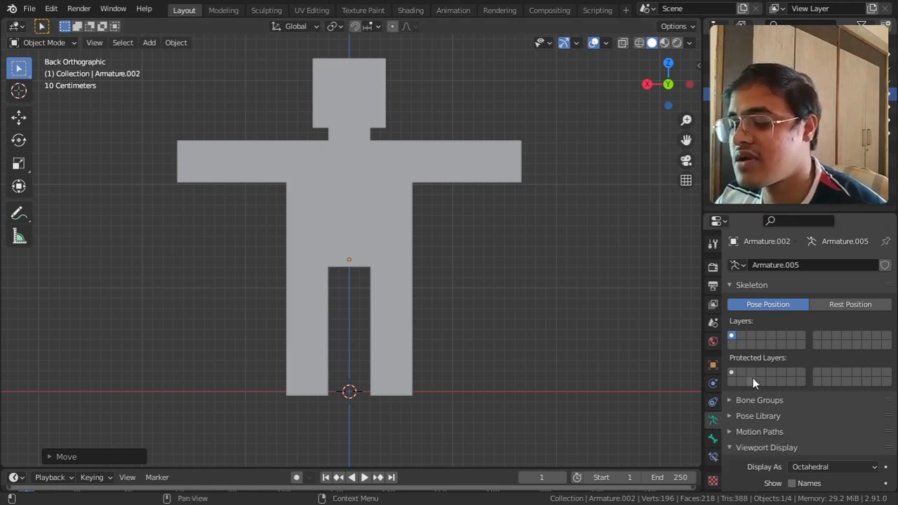
Step: Set the armature's viewport display to In Front so the bone is drawn over the mesh
scroll(749, 381, down, 5)
click(769, 320)
click(770, 324)
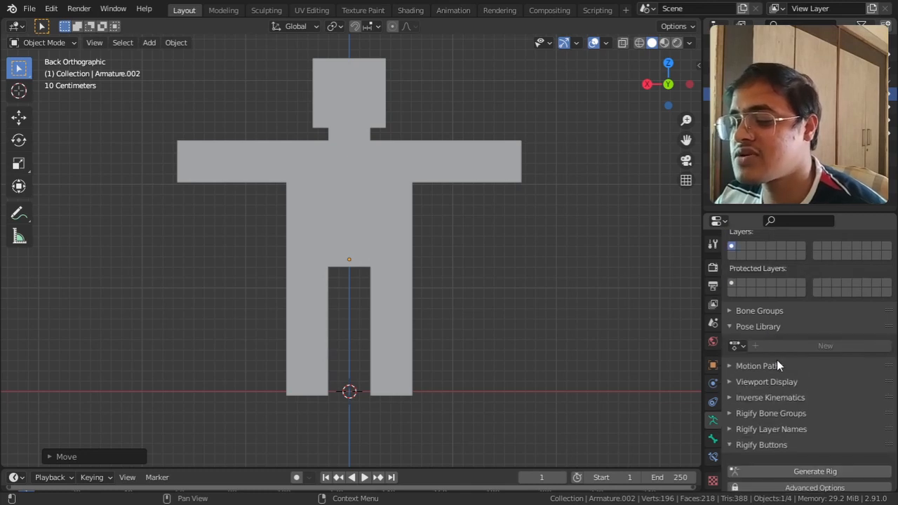
click(757, 327)
click(754, 358)
click(754, 358)
click(755, 358)
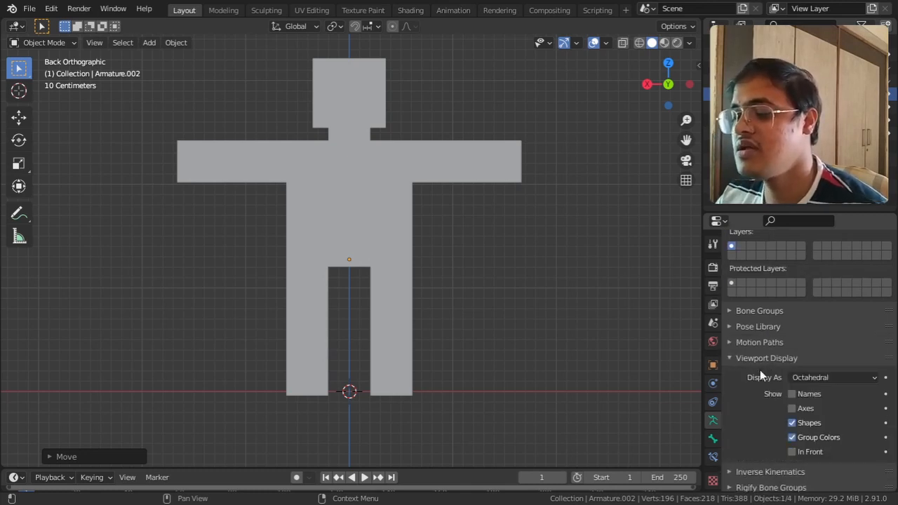
click(792, 453)
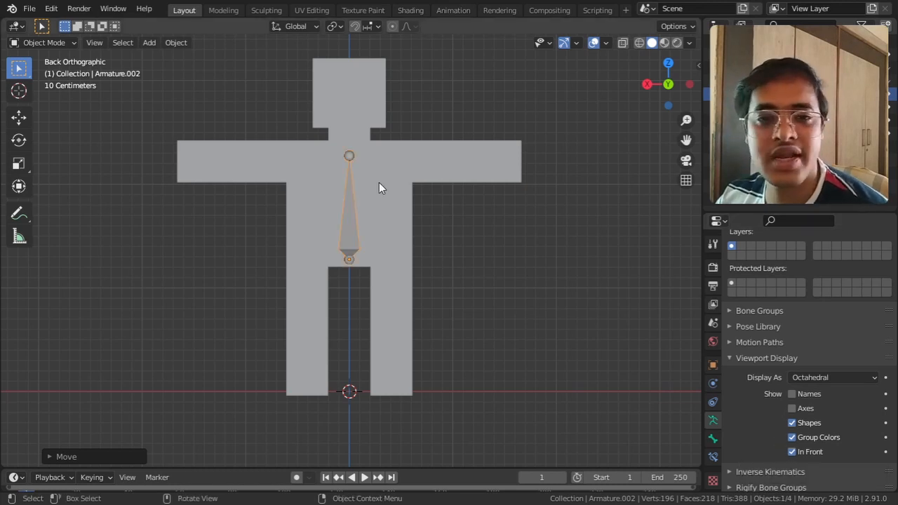
Step: Return to the back view, select the armature rather than the character mesh and put it in Edit Mode
middle_drag(401, 215, 421, 265)
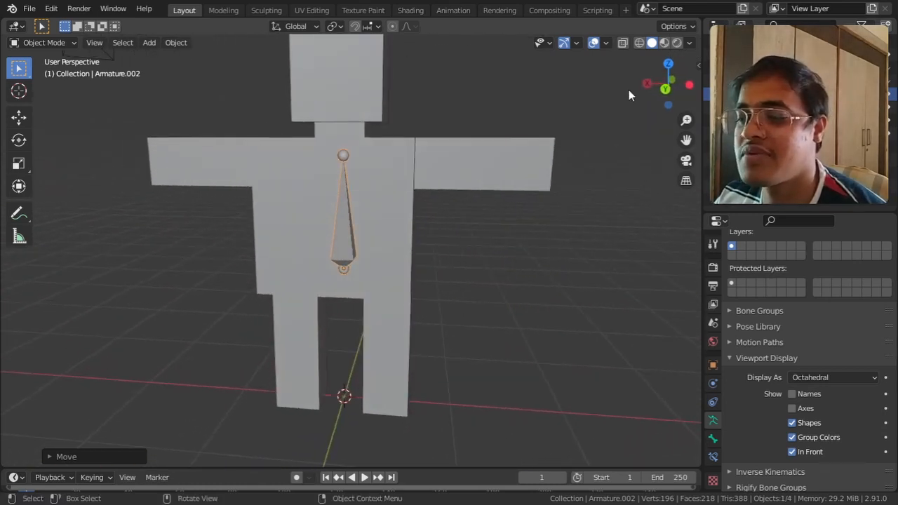
click(665, 89)
scroll(487, 220, up, 3)
shift+middle_drag(427, 184, 396, 256)
click(367, 209)
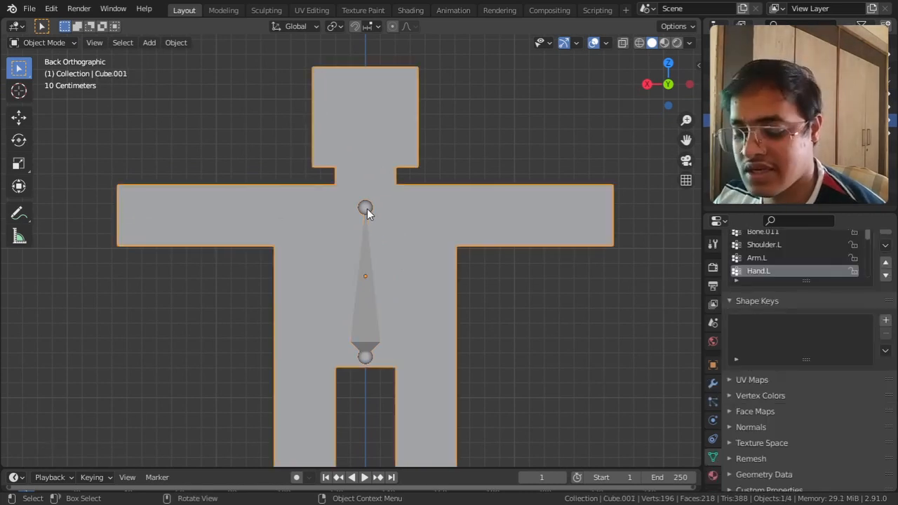
key(Tab)
click(367, 208)
key(Tab)
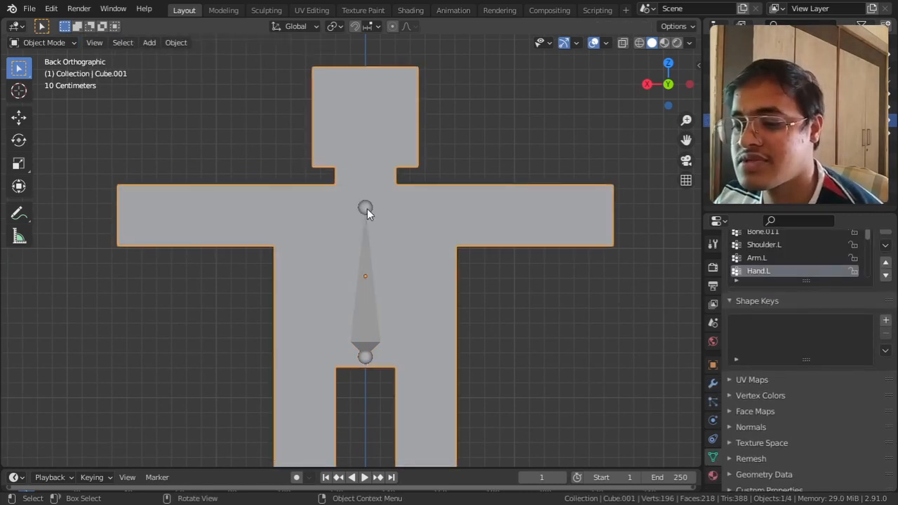
click(367, 208)
key(Tab)
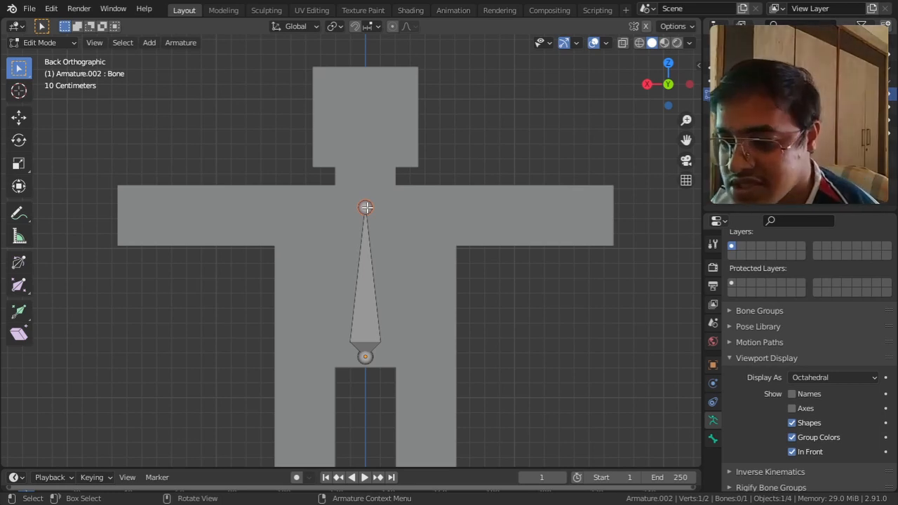
Step: Raise the bone's upper joint along Z to the base of the character's neck
key(g)
key(z)
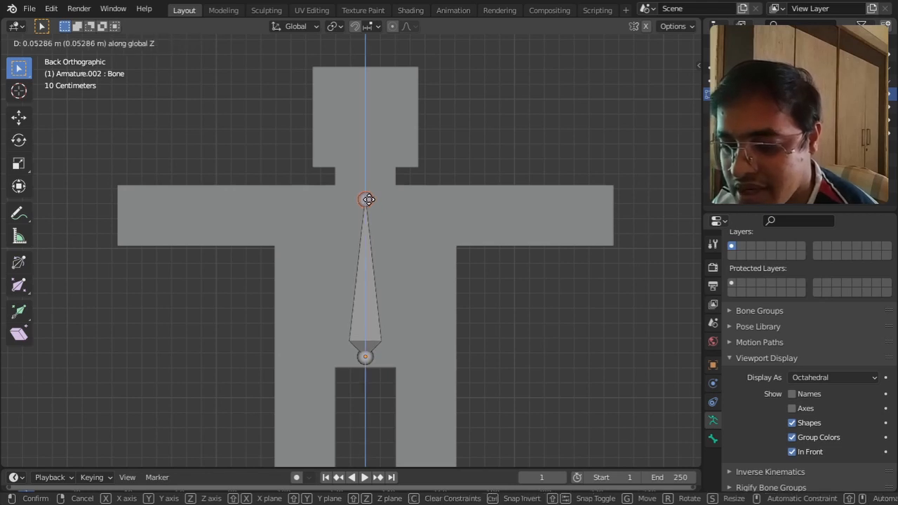
click(372, 188)
Step: Subdivide the torso bone once, and subdivide its upper half again to make a three-bone spine
click(364, 279)
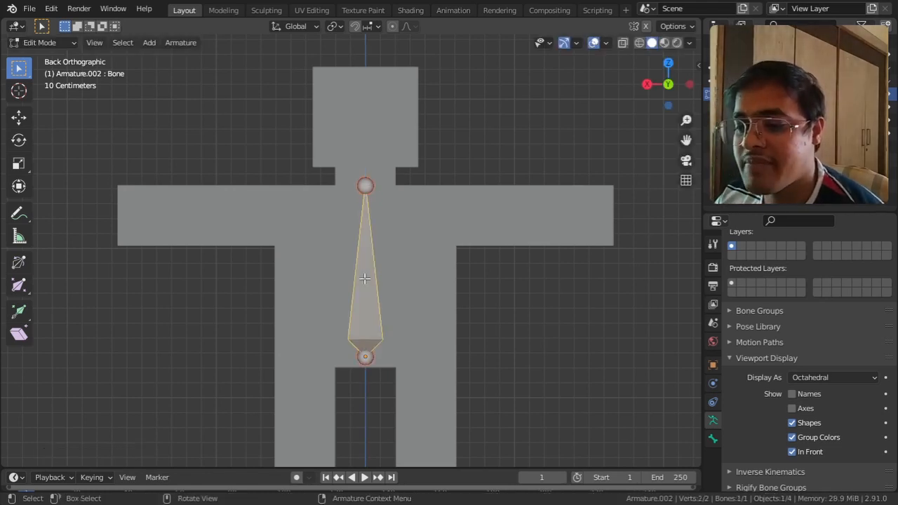
right_click(365, 278)
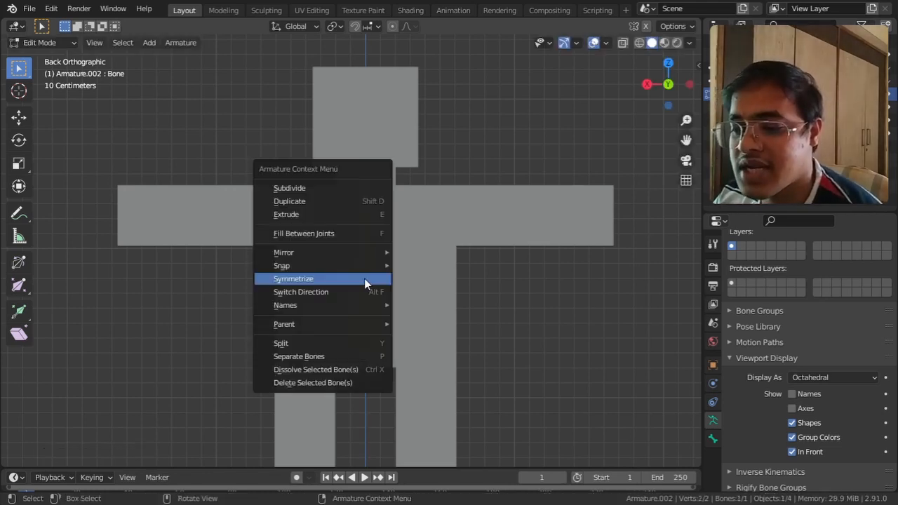
click(355, 187)
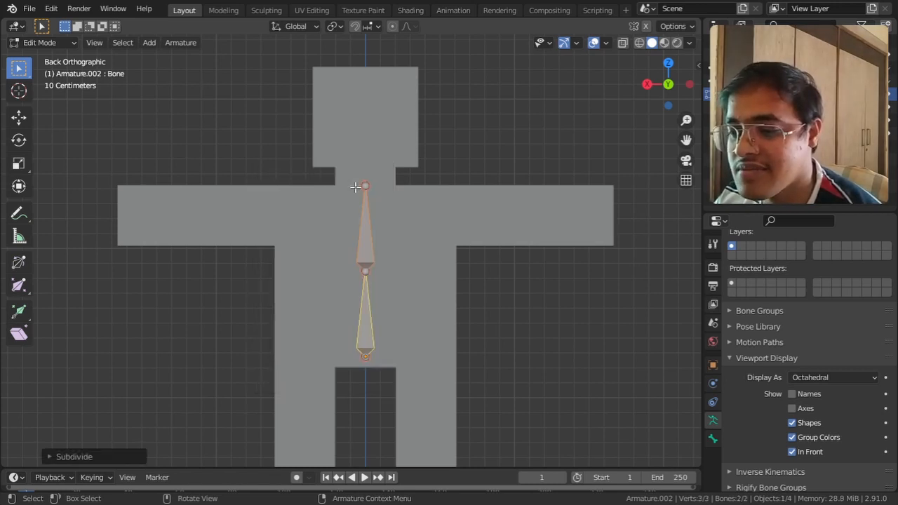
click(366, 244)
right_click(366, 246)
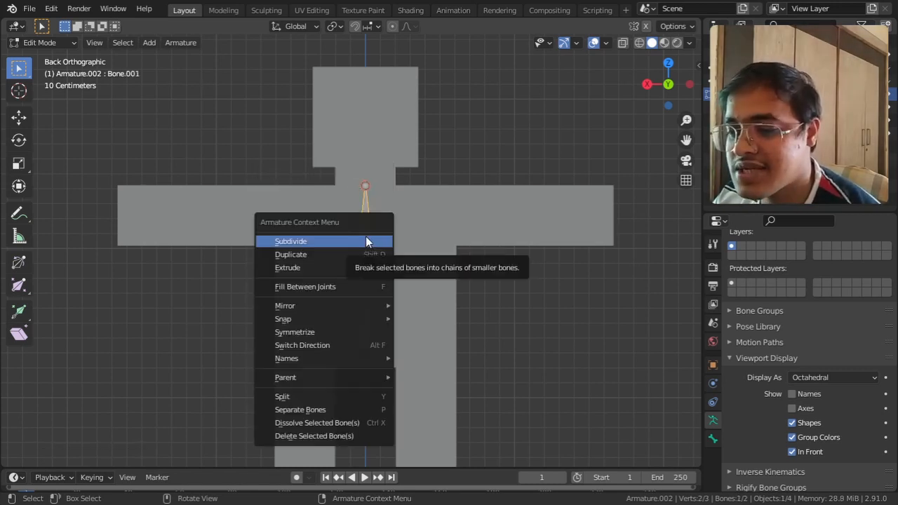
click(366, 242)
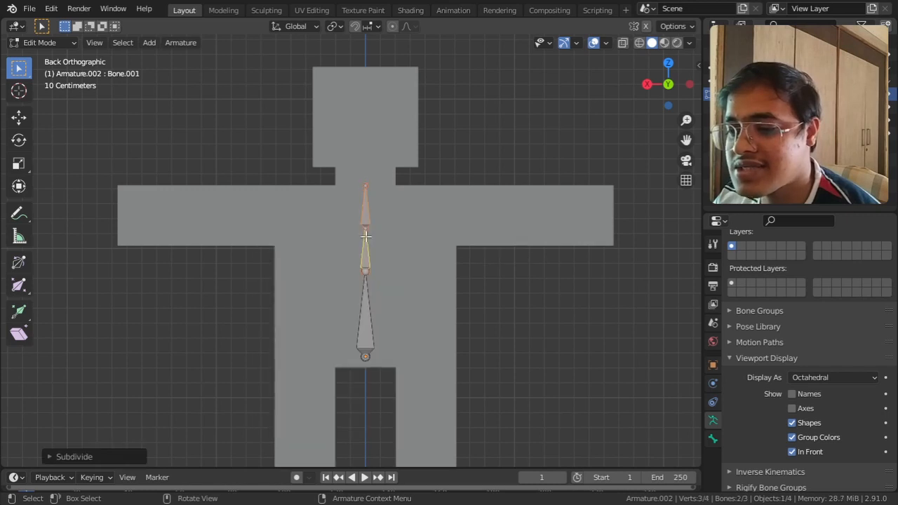
Step: Even out the spine bones by lowering the lower middle joint about 0.163 m and the upper one about 0.079 m along Z
click(365, 273)
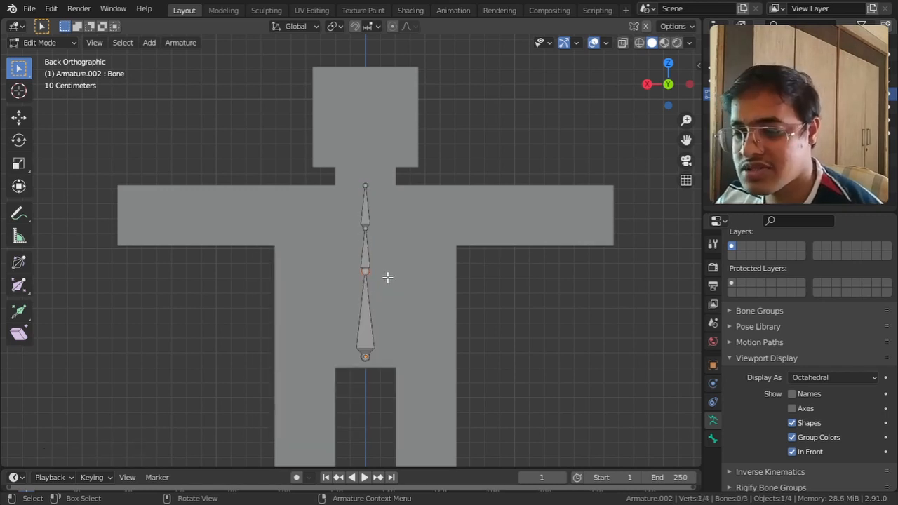
key(g)
key(z)
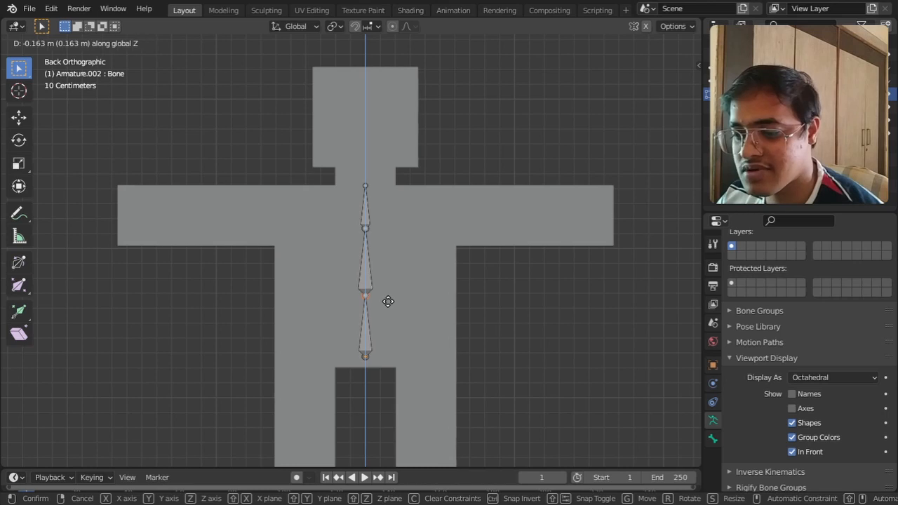
click(388, 301)
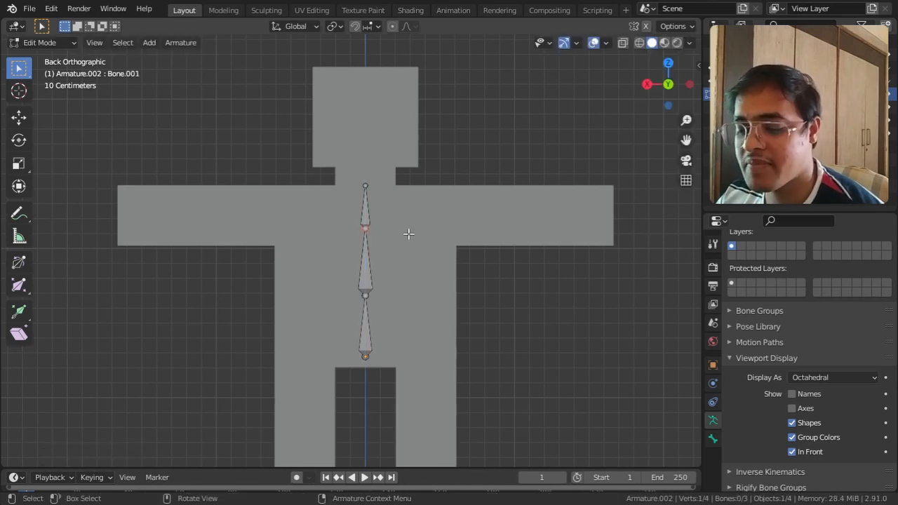
key(g)
key(z)
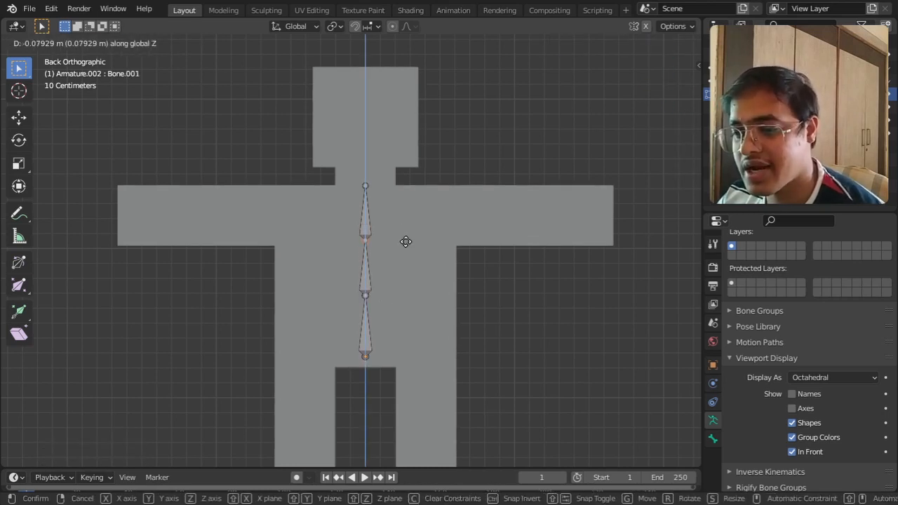
click(406, 242)
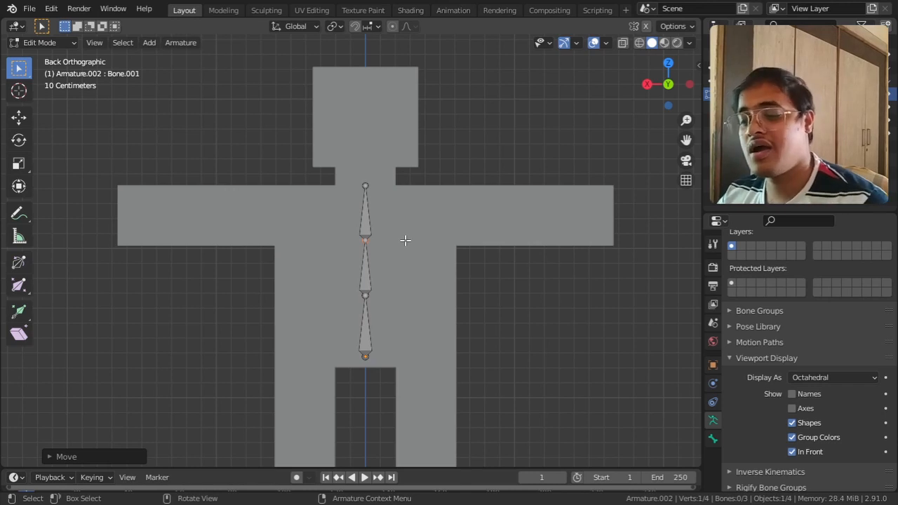
Step: Examine the parts of the lowest spine bone by selecting its lower joint, its body and its upper joint in turn
scroll(403, 274, up, 5)
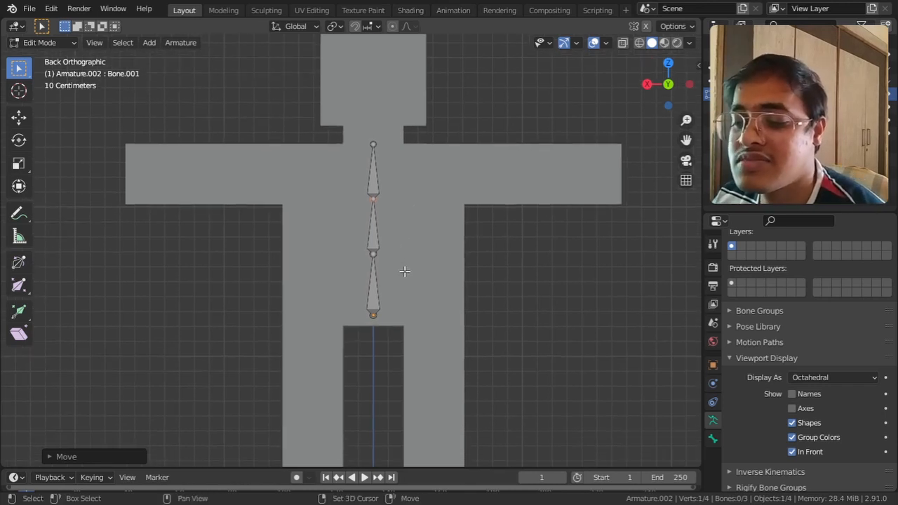
shift+middle_drag(453, 293, 391, 174)
scroll(356, 267, up, 2)
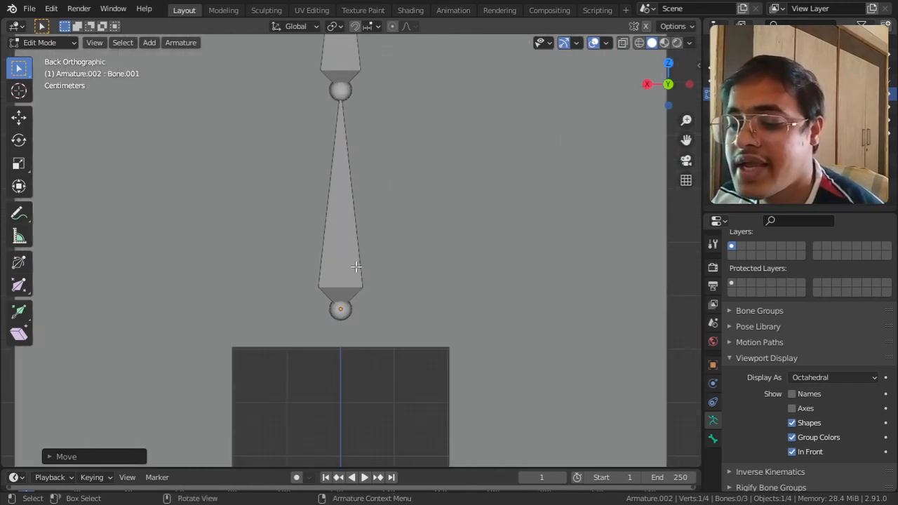
click(347, 316)
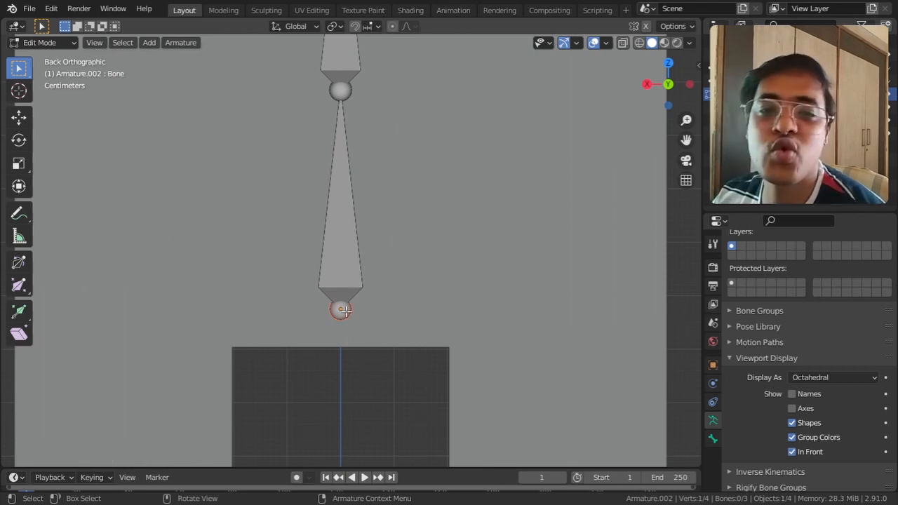
click(331, 266)
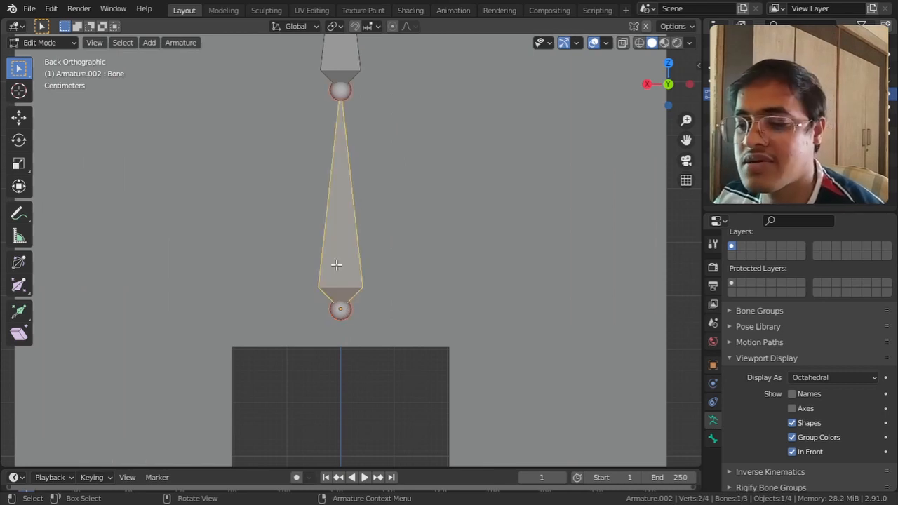
shift+middle_drag(387, 222, 393, 297)
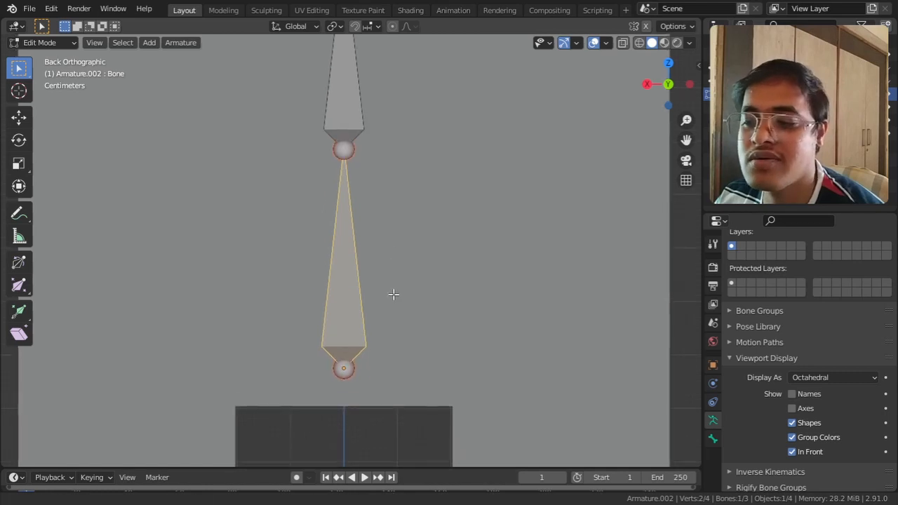
click(351, 152)
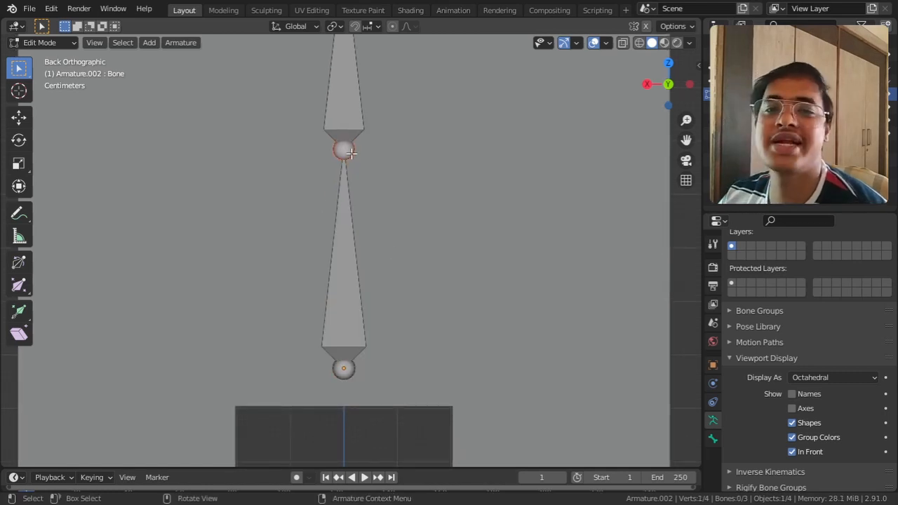
Step: Duplicate the three spine bones, rotate the copy to horizontal and place it inside the character's arm on the negative X side
scroll(392, 238, down, 6)
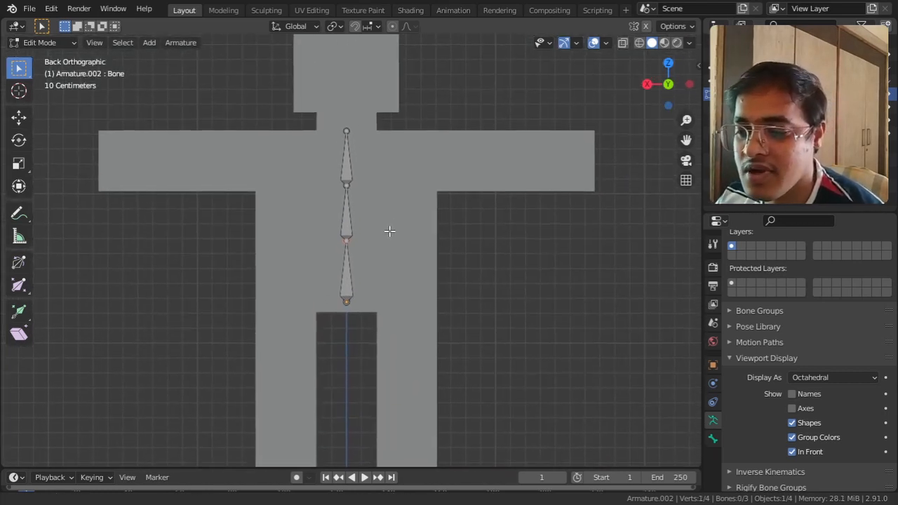
drag(385, 287, 301, 95)
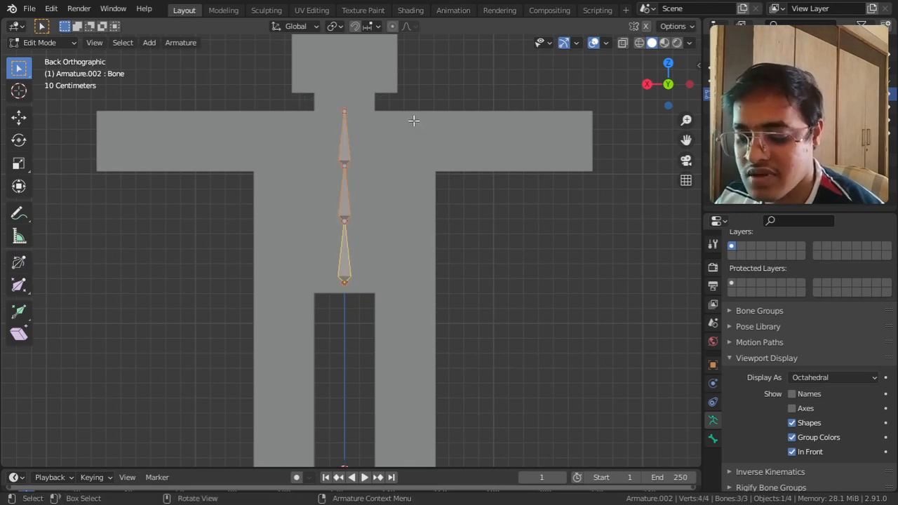
key(shift+d)
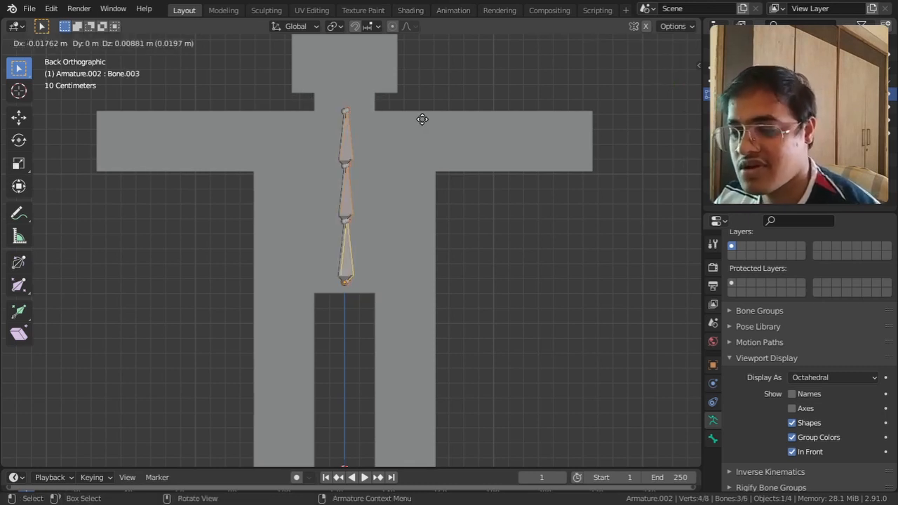
key(r)
click(439, 282)
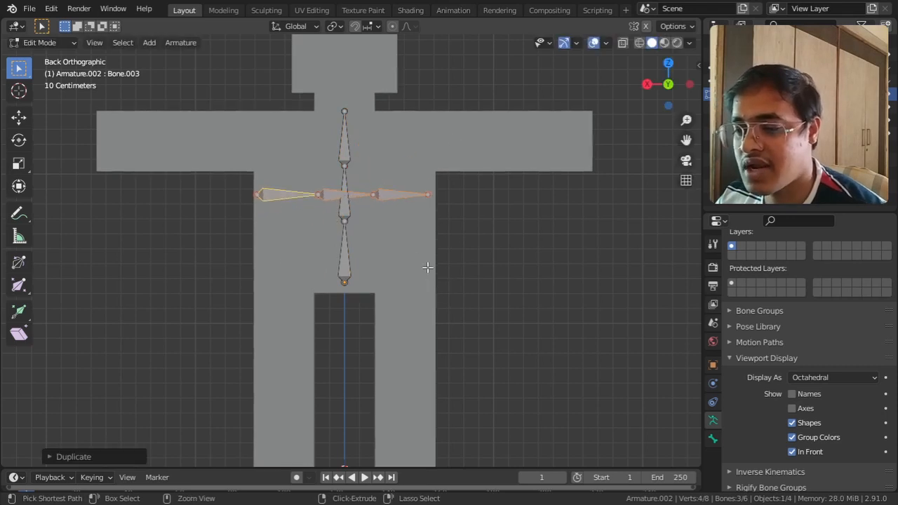
key(g)
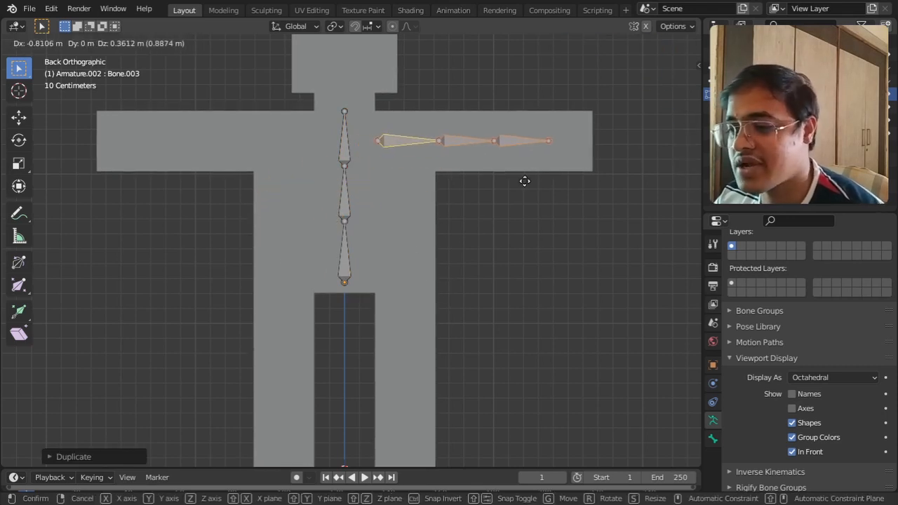
click(544, 182)
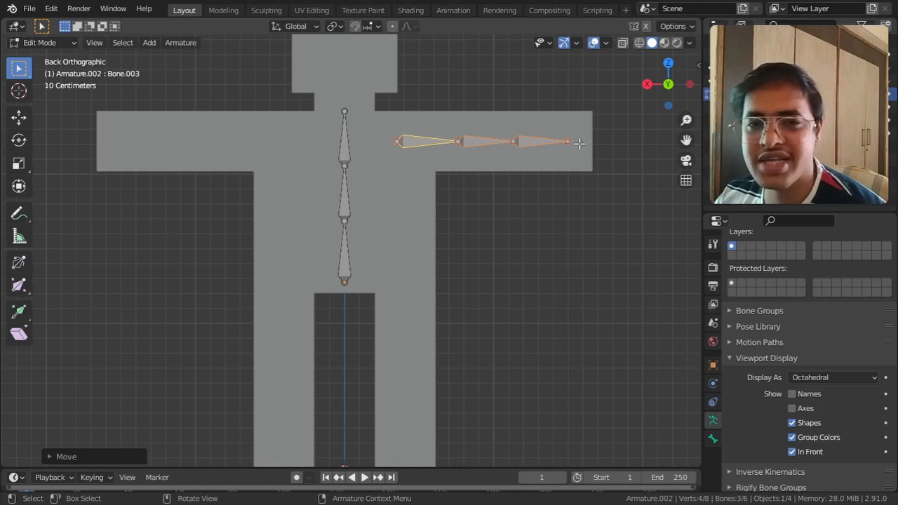
Step: Shift the three arm bones outward along X until the last joint reaches the end of the arm
key(r)
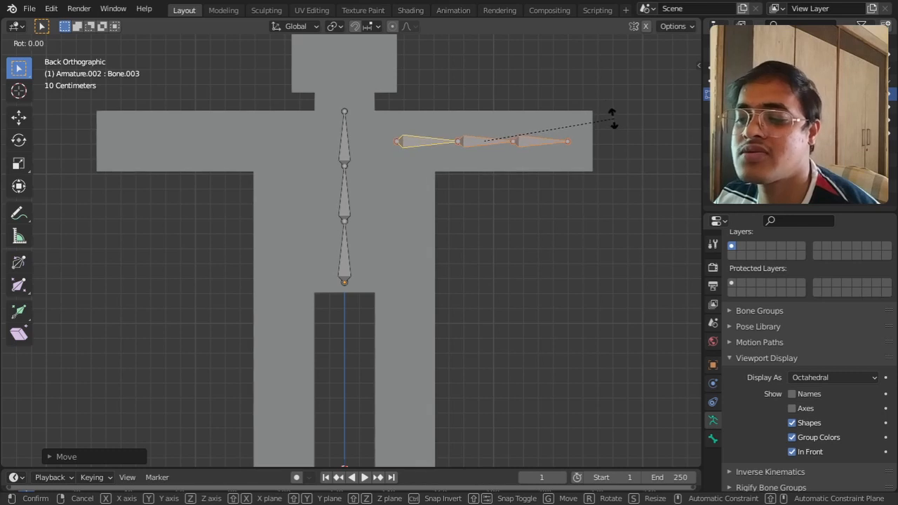
click(613, 116)
key(g)
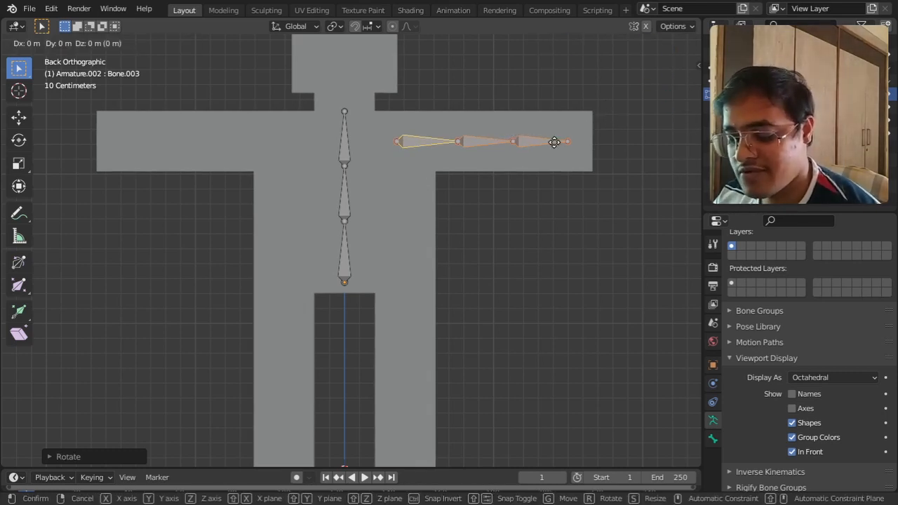
key(x)
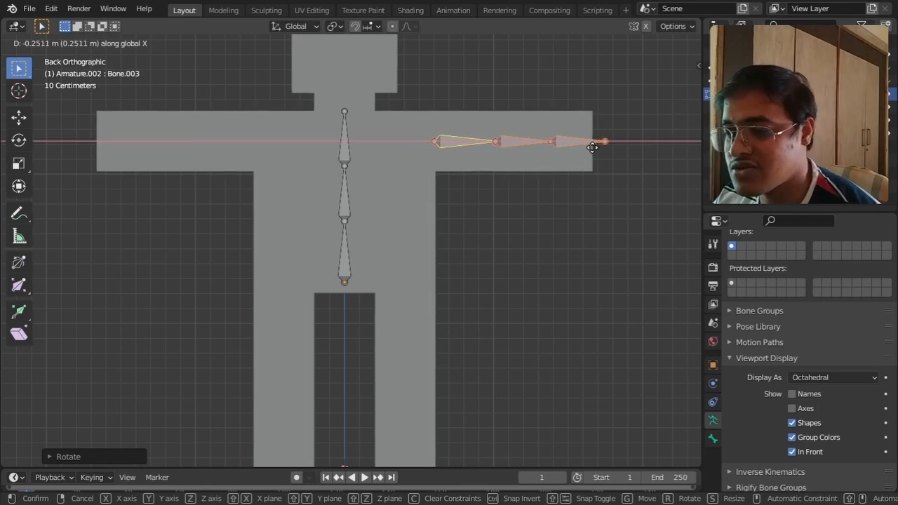
click(584, 149)
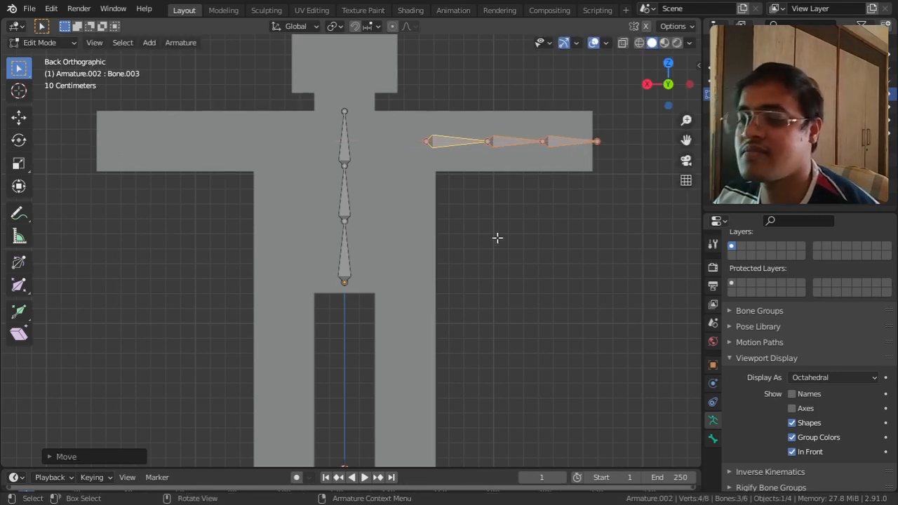
Step: Duplicate the lowest spine bone just beside it and lower the copy's upper joint outward to form a slanted pelvis bone above the leg
shift+middle_drag(497, 237, 498, 209)
click(356, 236)
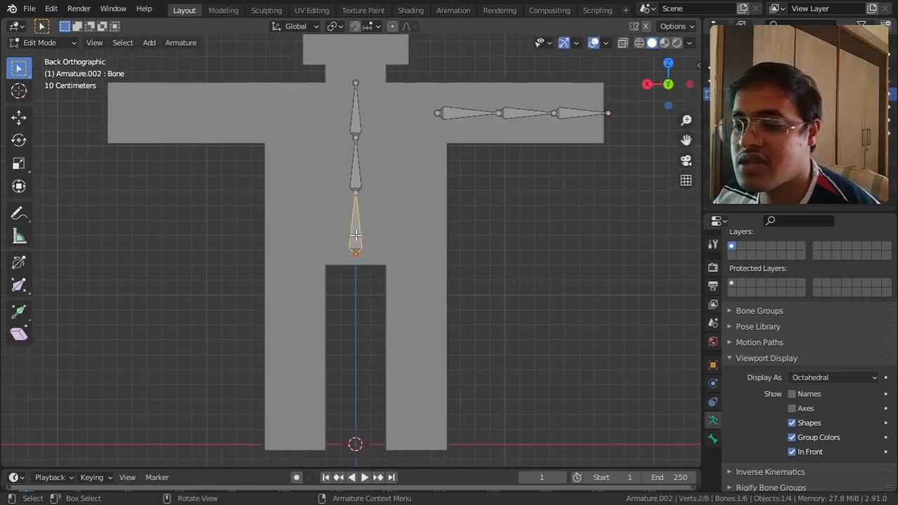
key(shift+d)
click(415, 221)
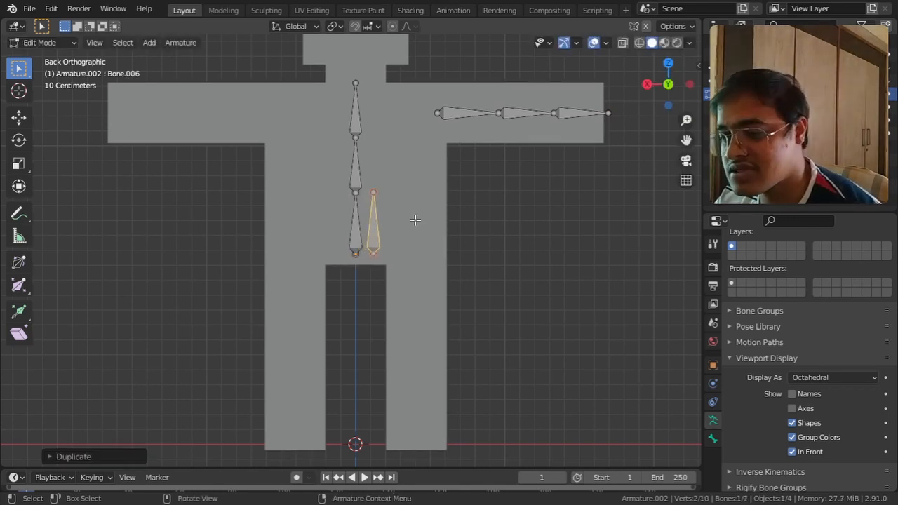
click(374, 188)
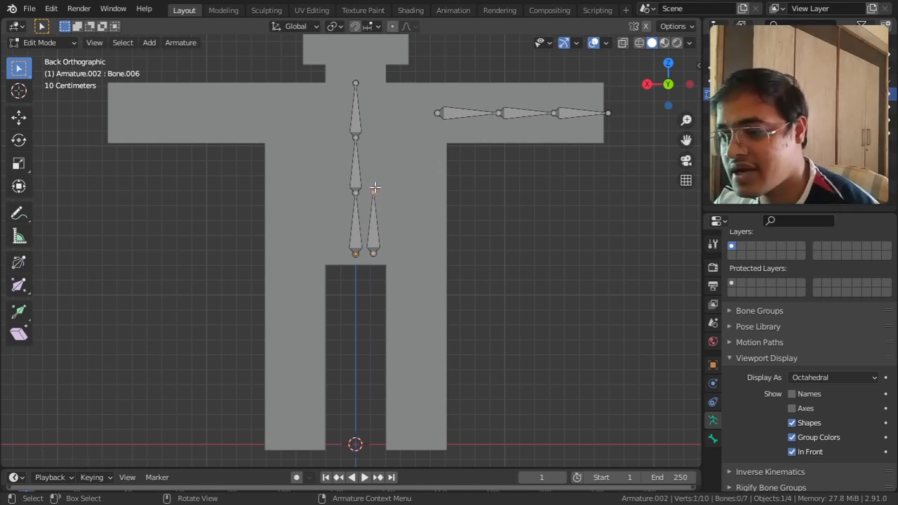
key(g)
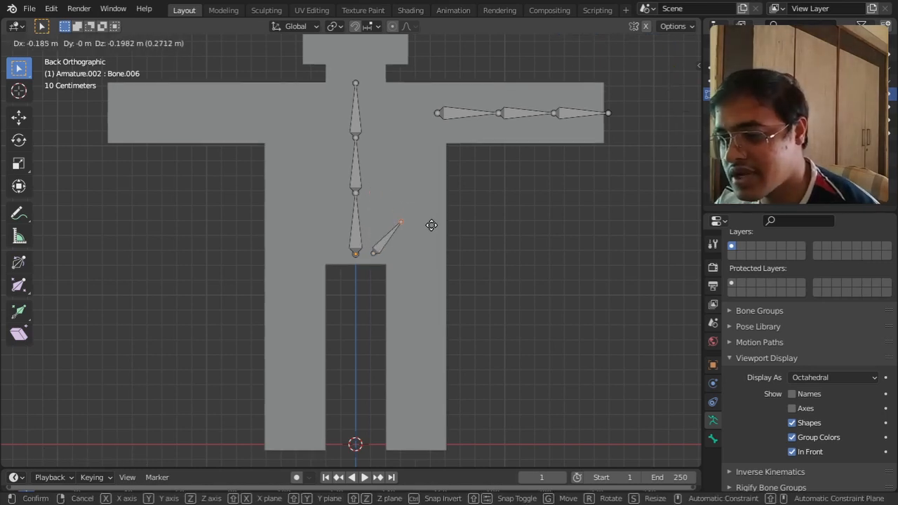
click(445, 236)
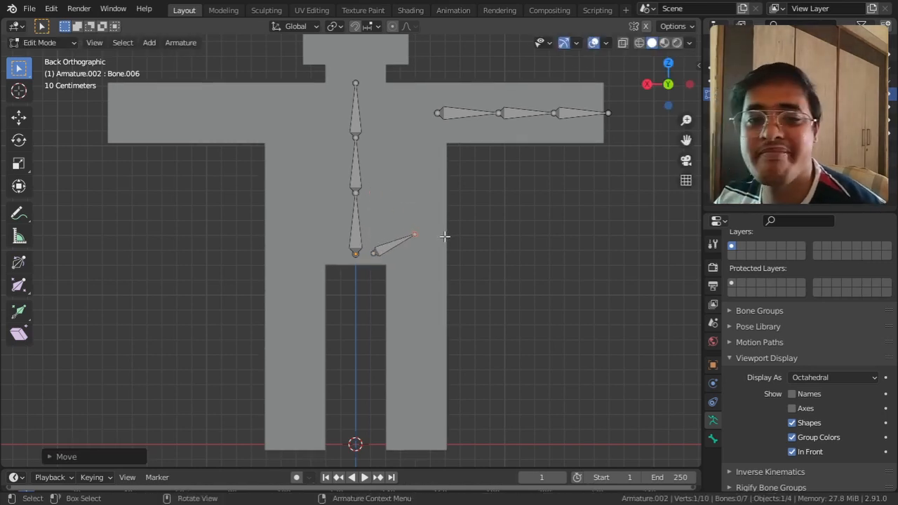
Step: Extrude three leg bones down along Z from the pelvis bone's outer joint, the first about 0.56 m and the next two about 0.41 m long
shift+middle_drag(455, 280, 462, 229)
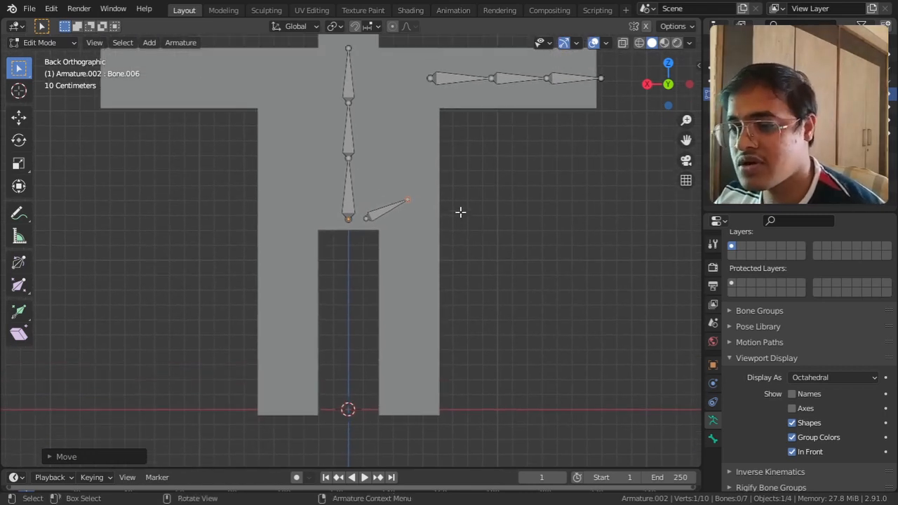
key(e)
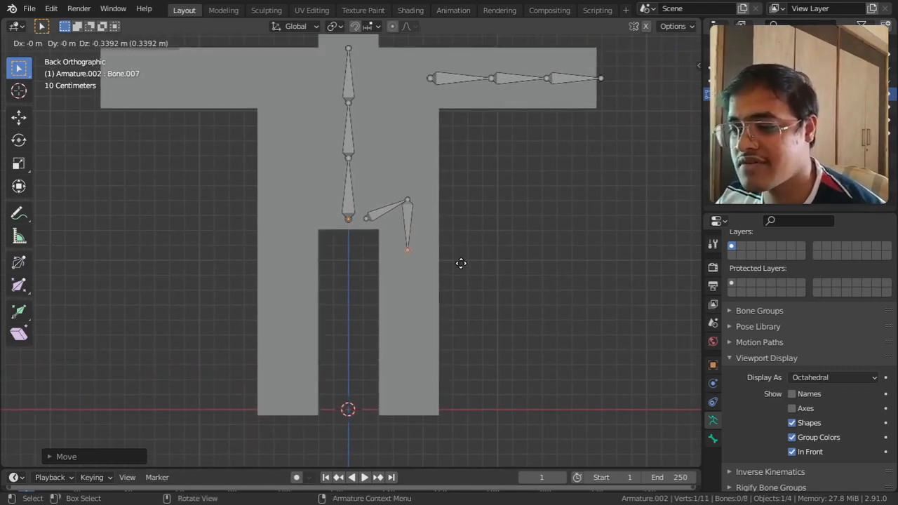
key(z)
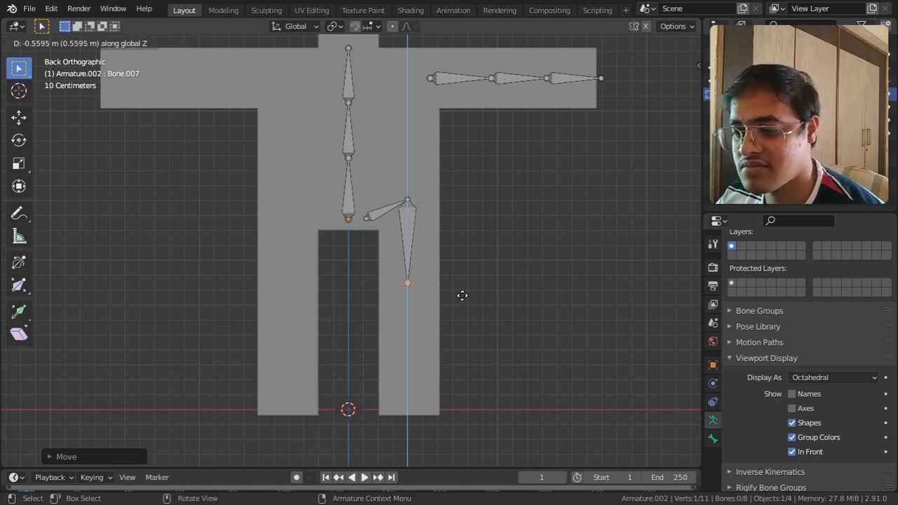
click(462, 296)
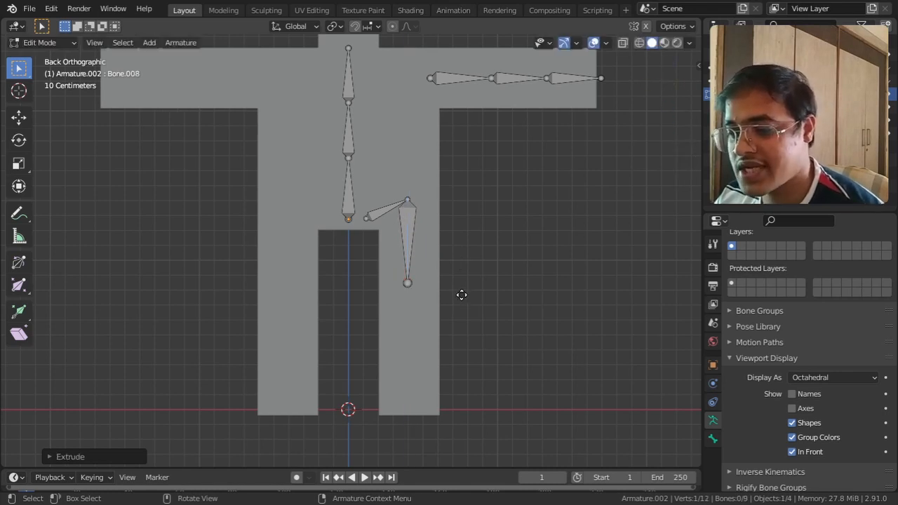
key(e)
key(z)
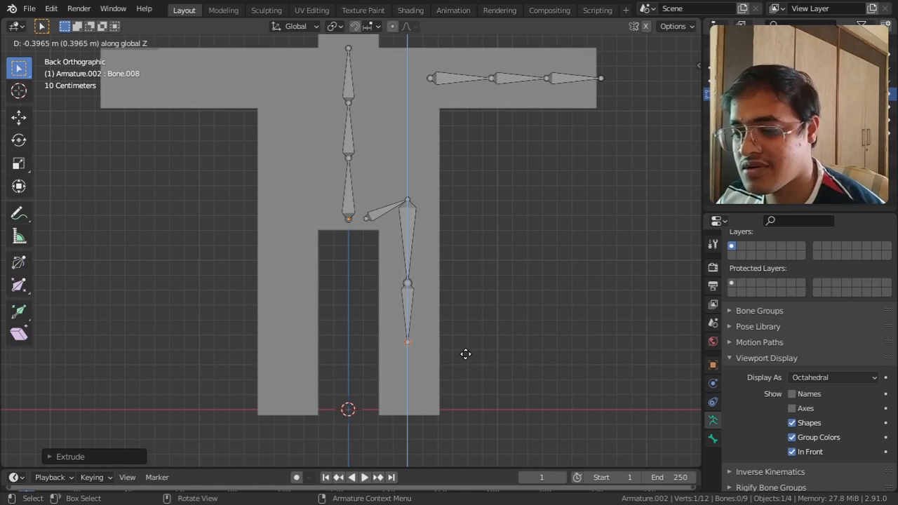
click(465, 355)
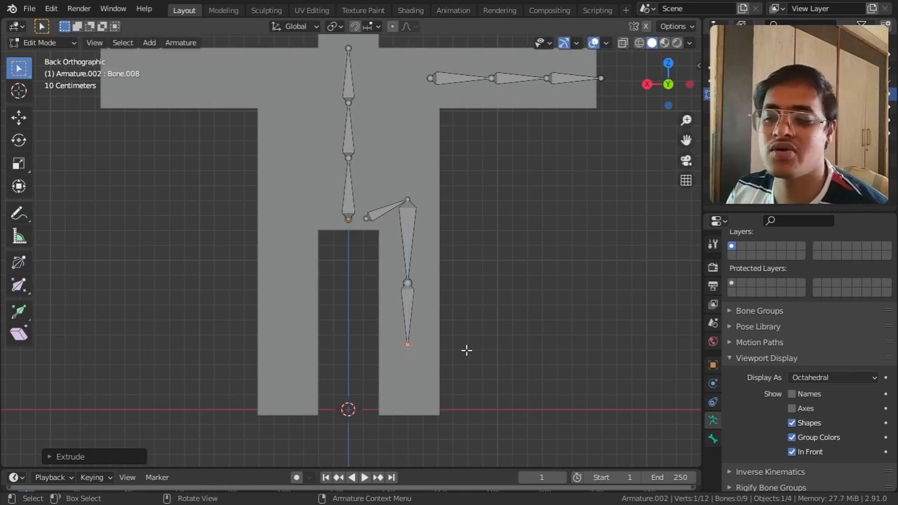
key(shift+r)
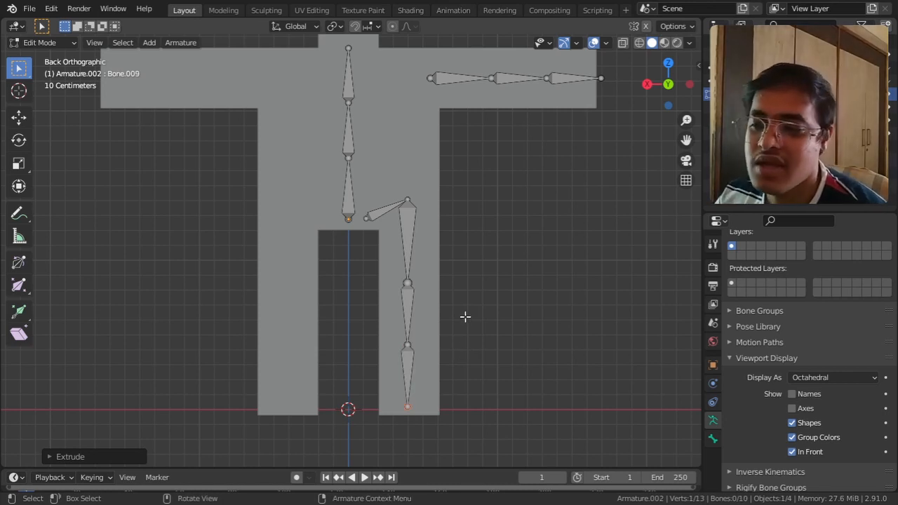
Step: Rename the slanted pelvis bone as Pelvis.L
shift+middle_drag(417, 126, 473, 231)
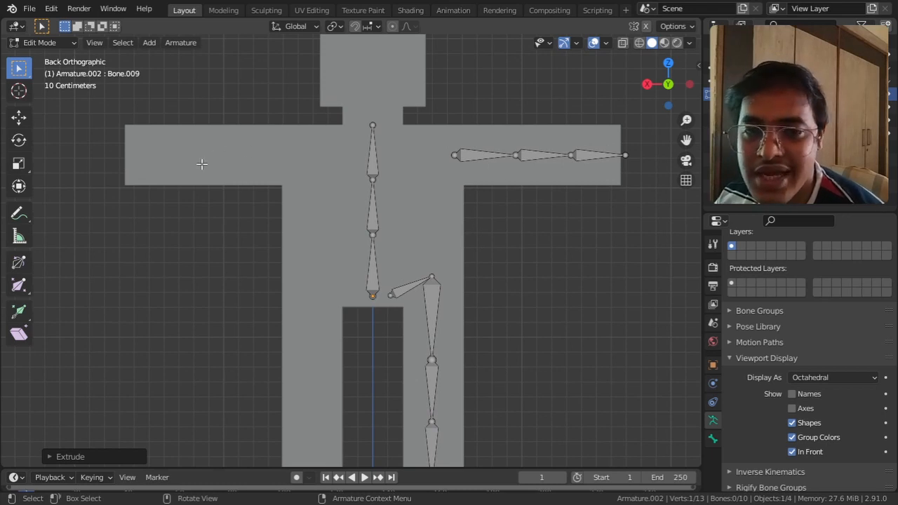
shift+middle_drag(432, 289, 409, 252)
scroll(425, 237, up, 1)
click(650, 85)
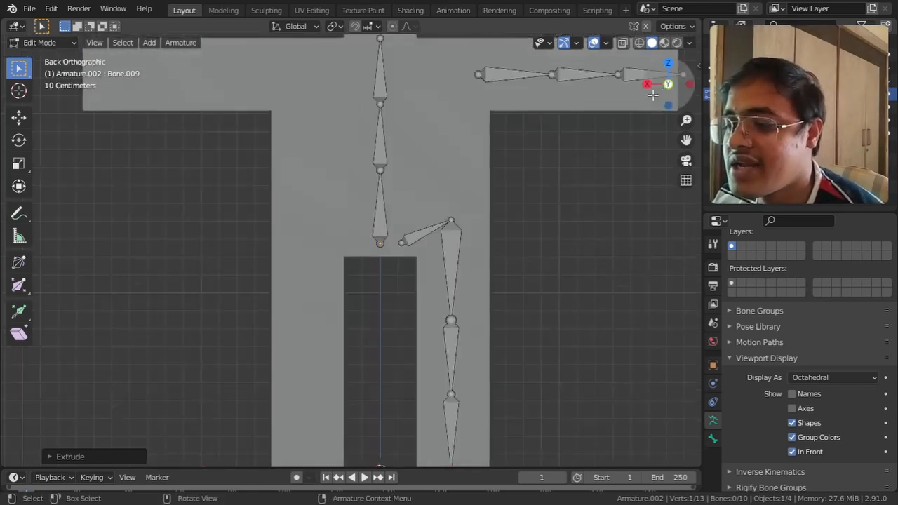
click(427, 231)
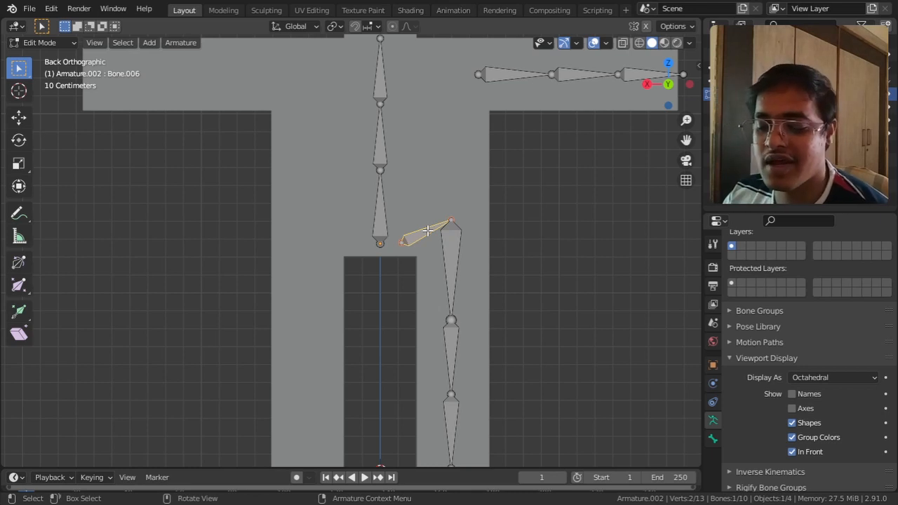
scroll(744, 372, up, 3)
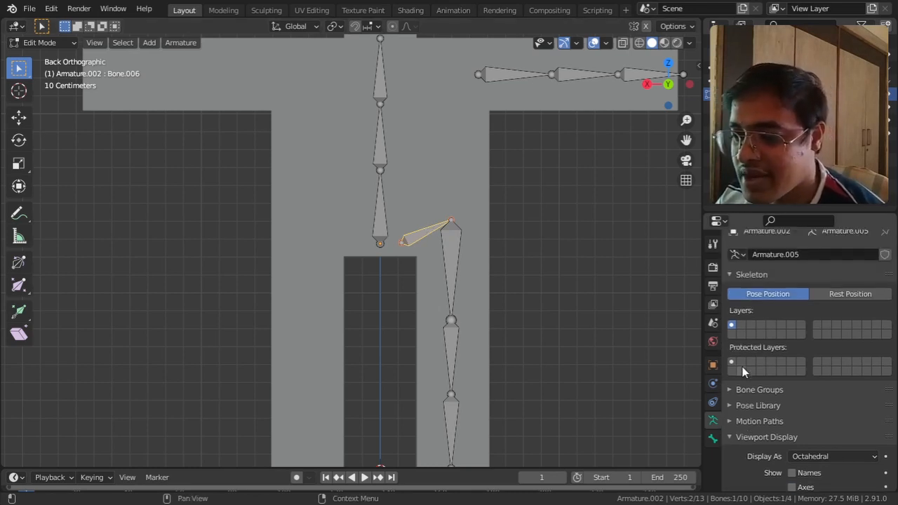
click(714, 438)
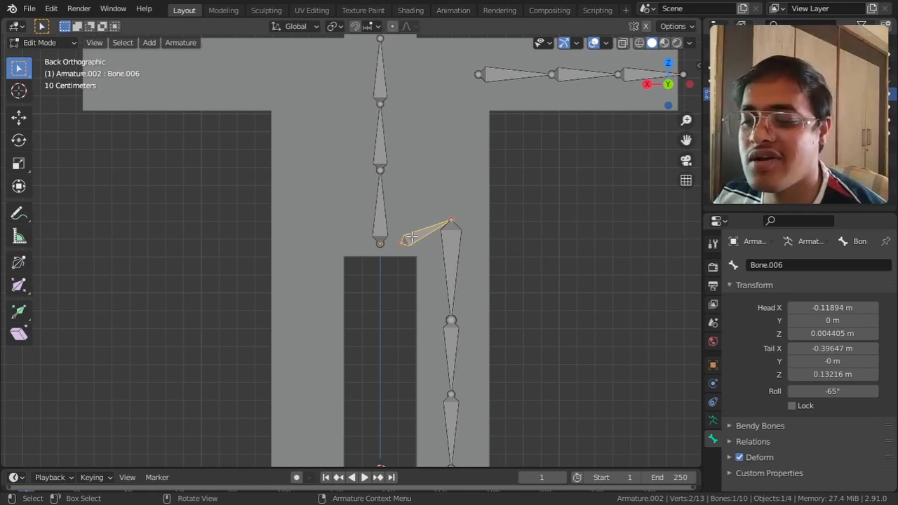
key(F2)
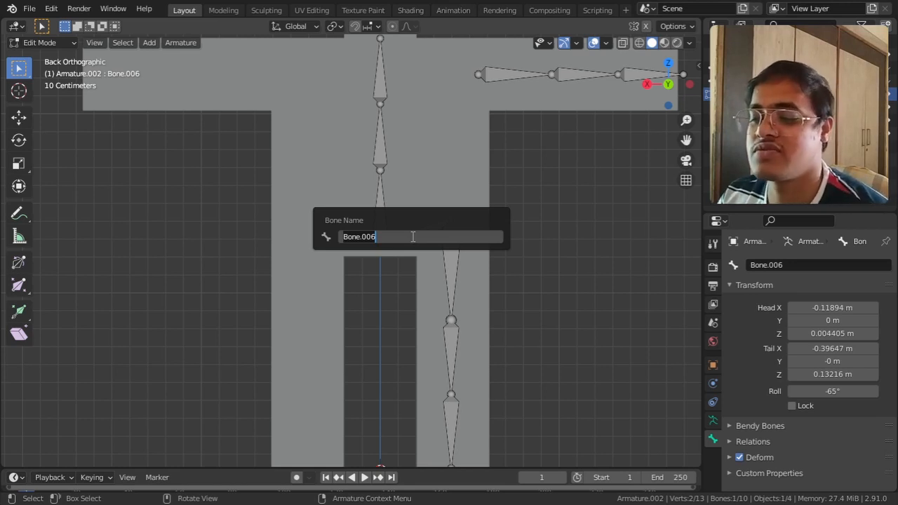
text(R)
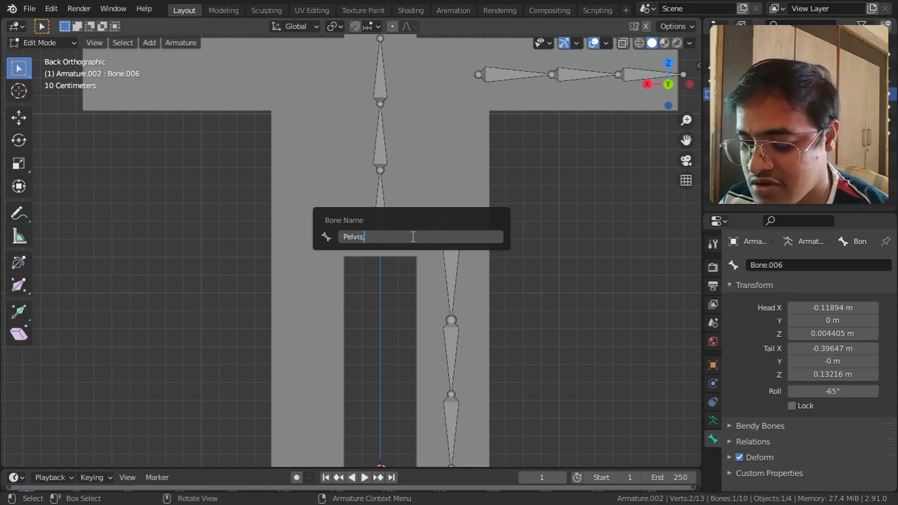
text(elvis.L)
key(Return)
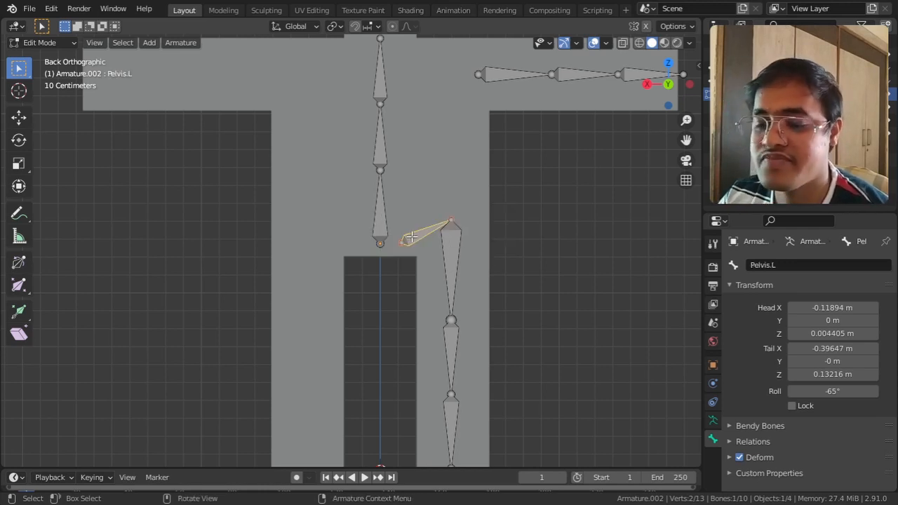
Step: Rename the upper leg bone as Thigh.L
click(451, 244)
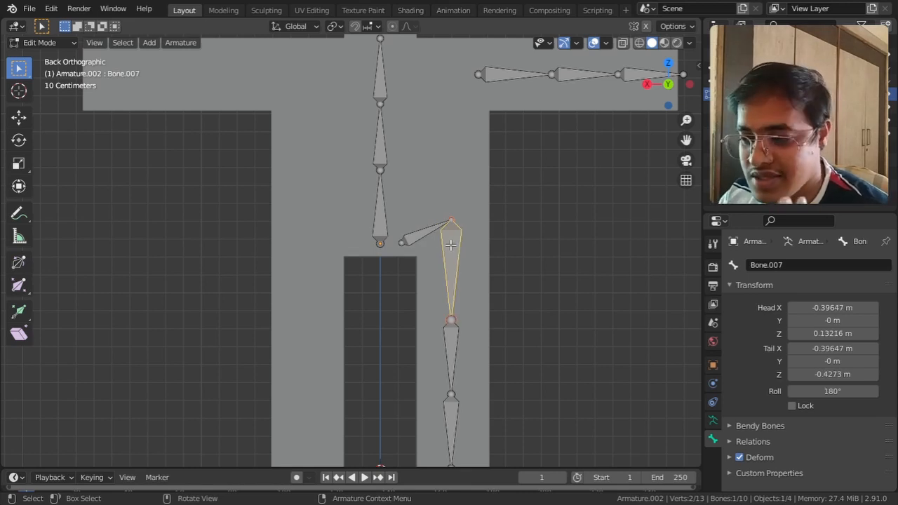
key(F2)
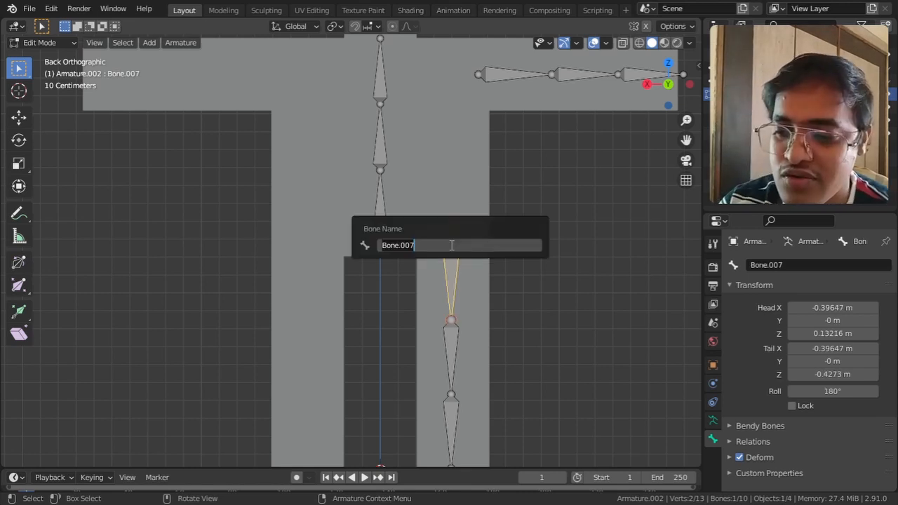
text(T)
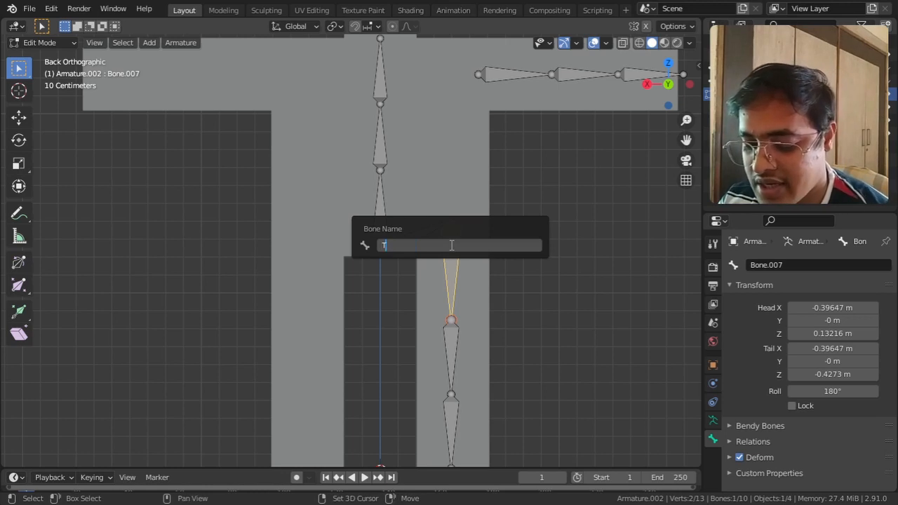
text(high.)
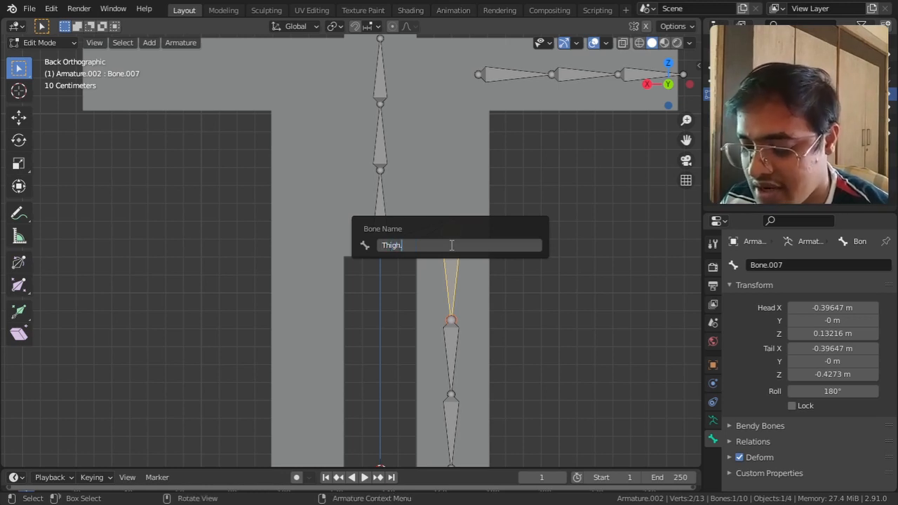
text(L)
key(Return)
Step: Rename the middle leg bone as Shin.L
click(455, 351)
shift+middle_drag(456, 349, 465, 285)
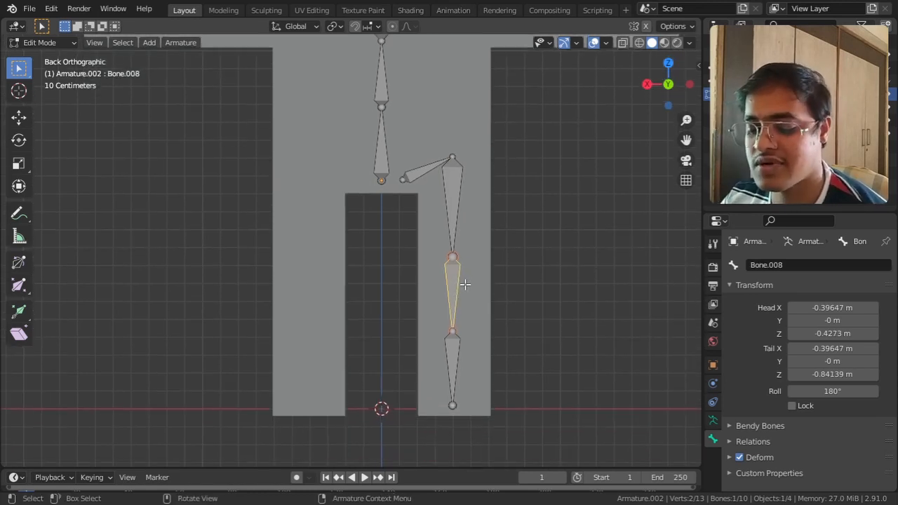
key(F2)
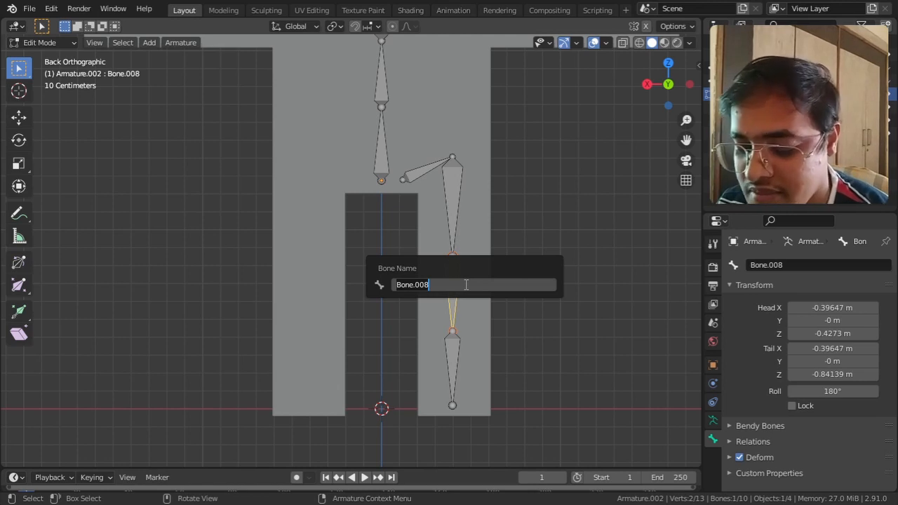
key(BackSpace)
text(Shin)
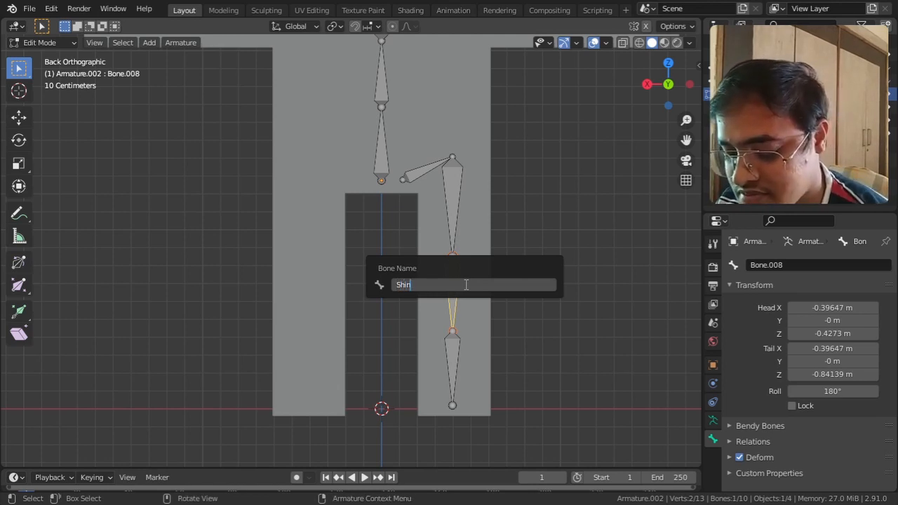
text(.L)
key(Return)
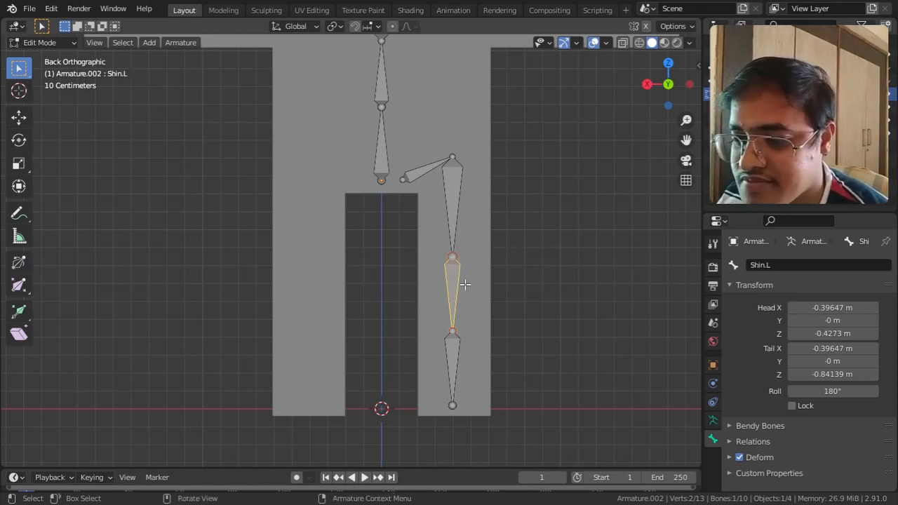
Step: Rename the lowest leg bone as Foot.L
click(453, 351)
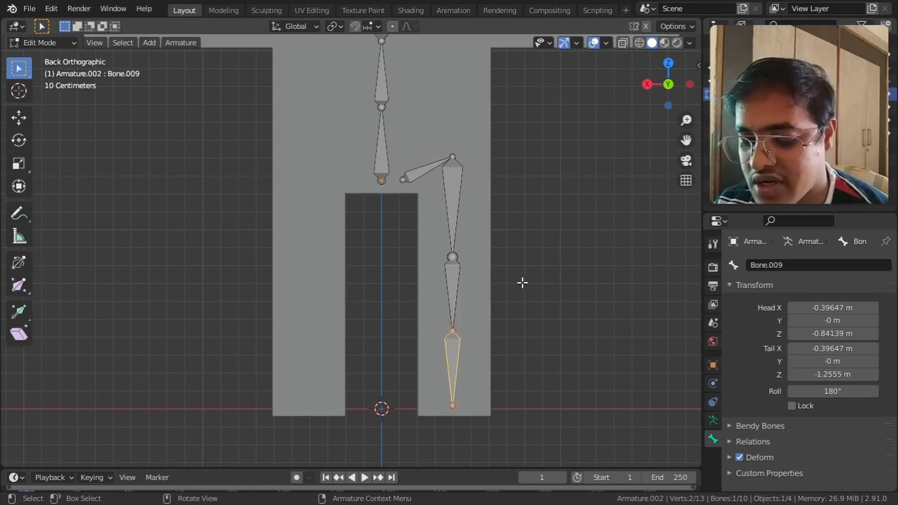
key(F2)
key(BackSpace)
text(Foot)
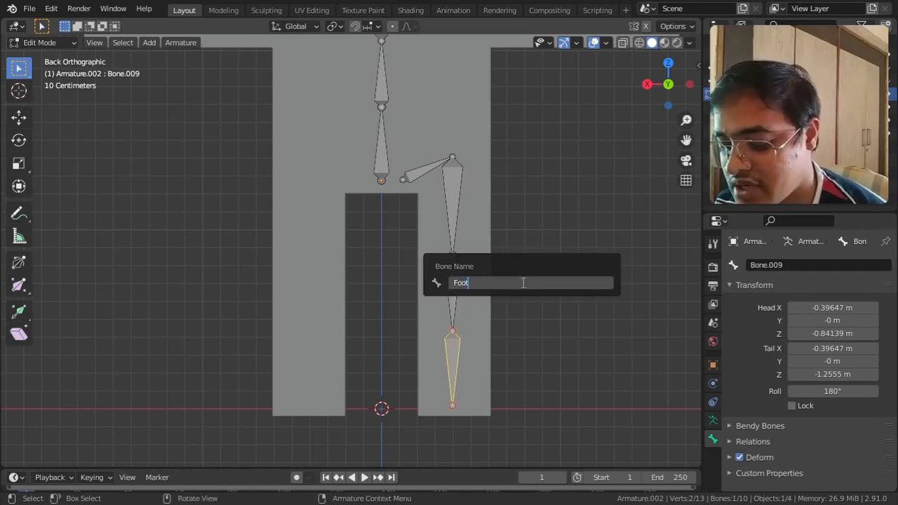
text(.L)
key(Return)
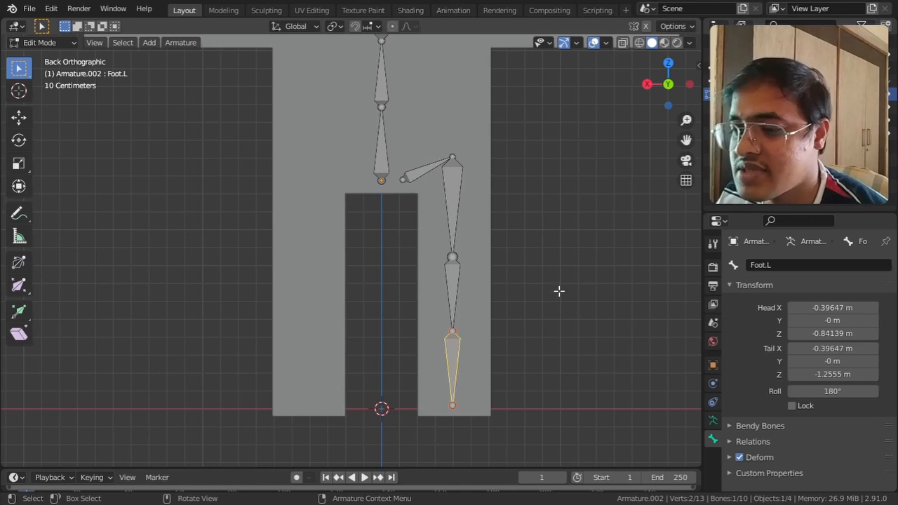
Step: Check the names of the pelvis, thigh, shin and foot bones by selecting them one after another
shift+middle_drag(506, 206, 492, 288)
click(426, 265)
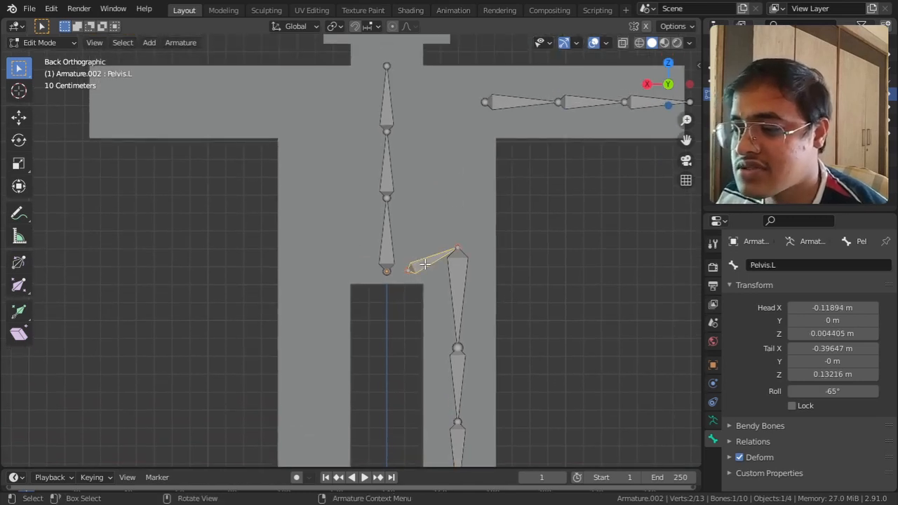
shift+middle_drag(487, 217, 475, 180)
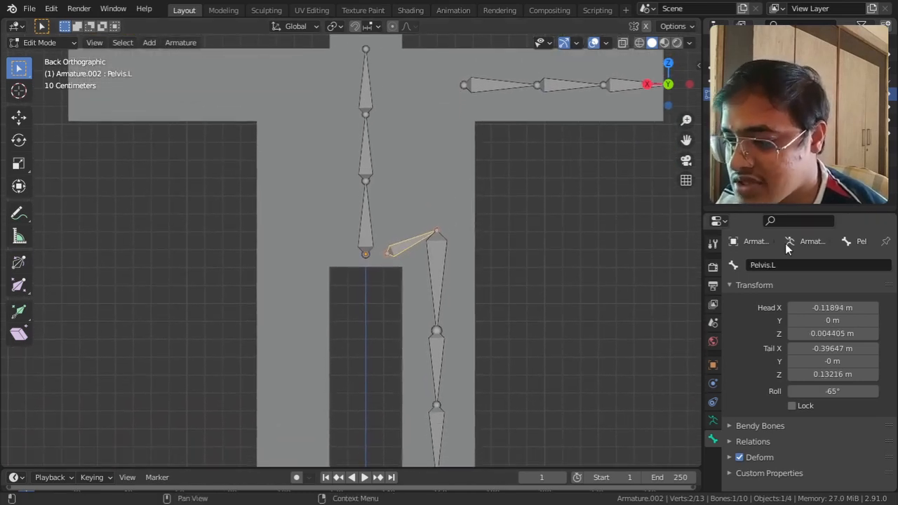
click(440, 254)
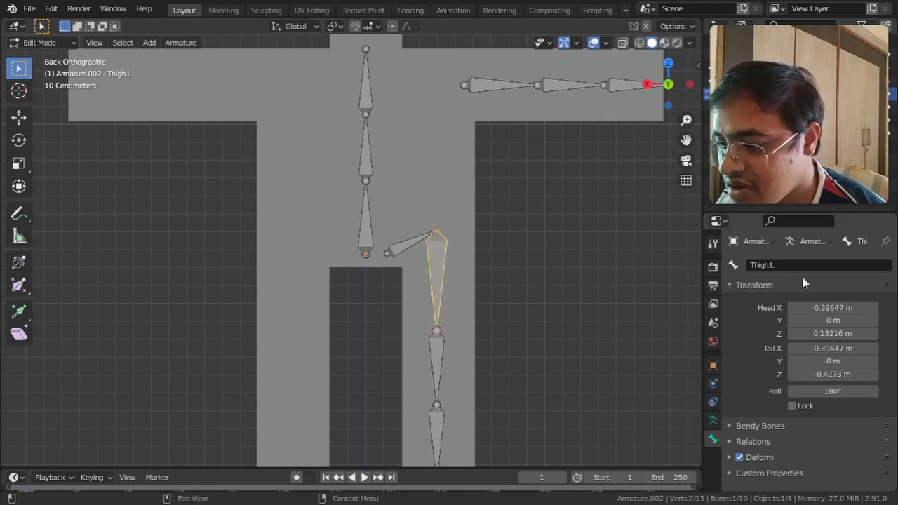
click(438, 351)
click(437, 425)
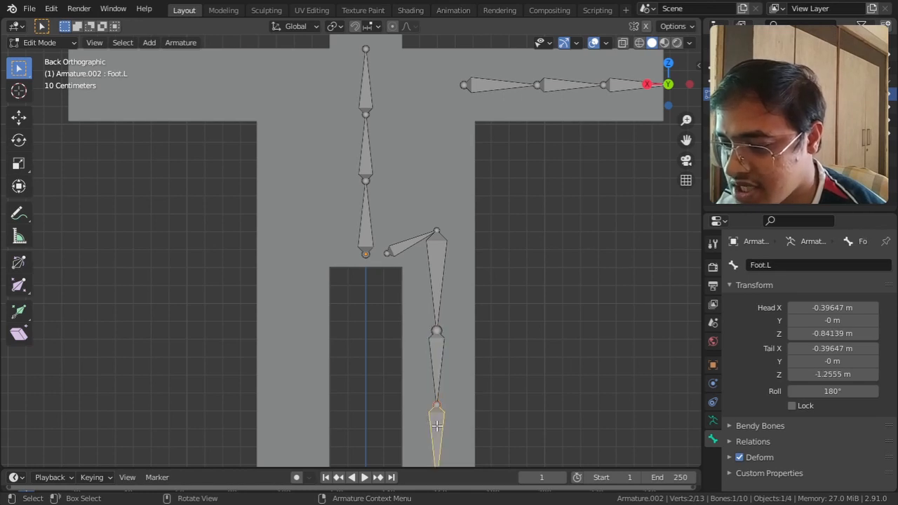
click(439, 361)
click(440, 295)
click(401, 249)
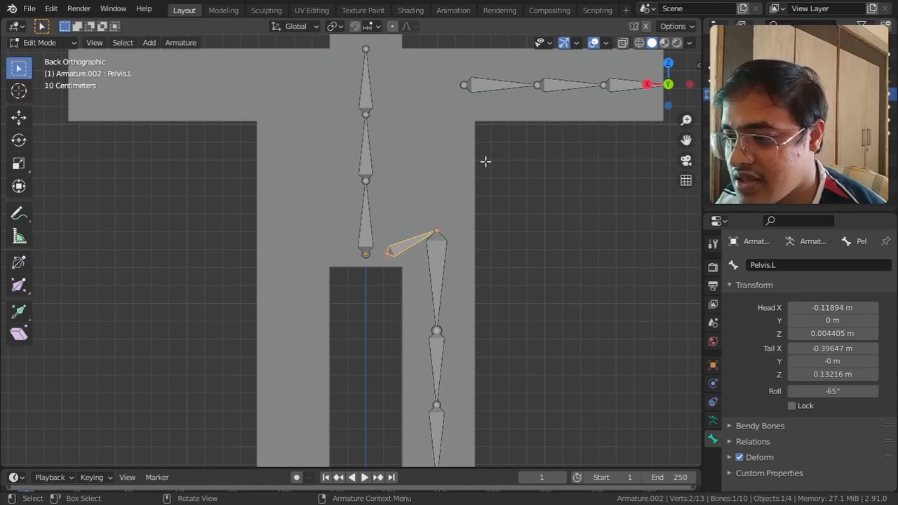
Step: Rename the arm bone nearest the torso as shoulder.L
click(474, 88)
shift+middle_drag(533, 153, 496, 242)
key(F2)
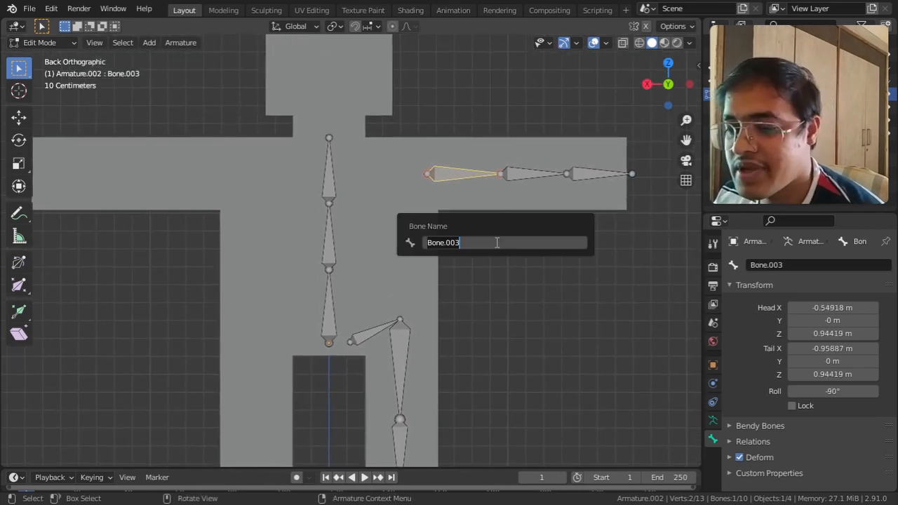
text(shou)
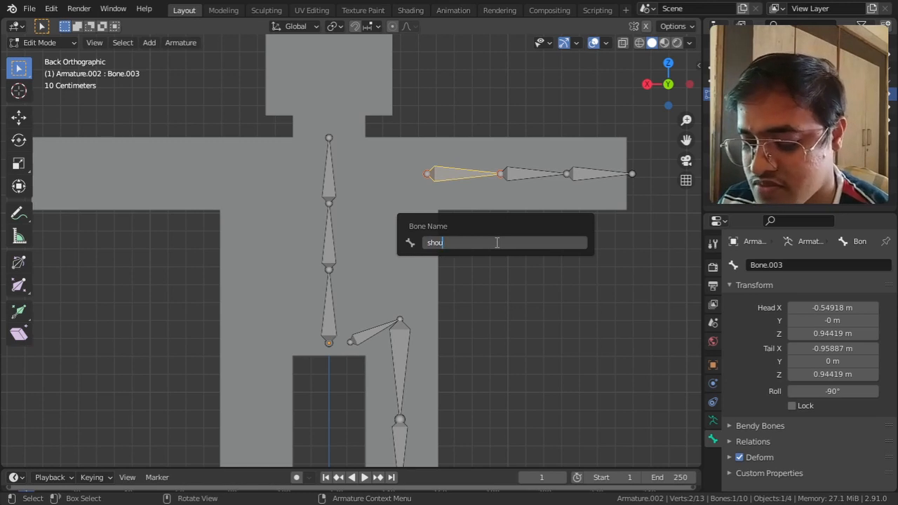
text(lder.L)
key(Return)
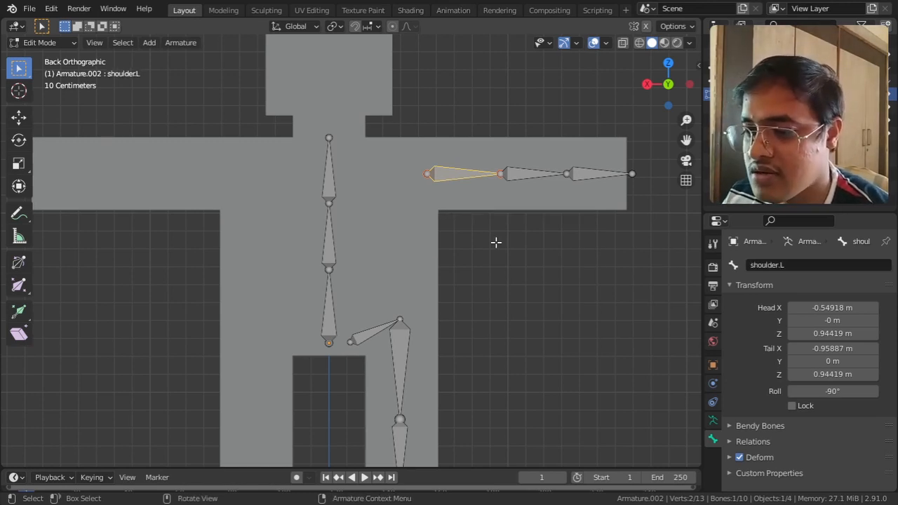
Step: Rename the middle arm bone as Arm.L
click(527, 170)
key(F2)
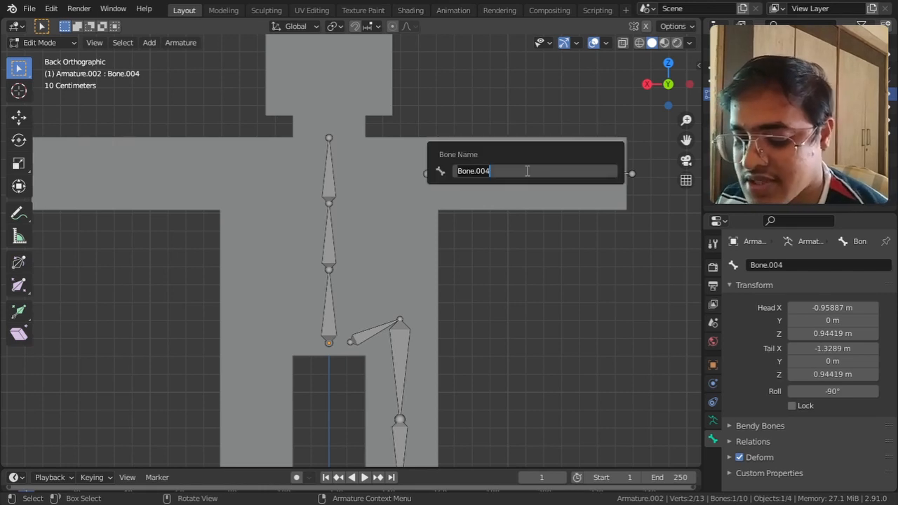
text(Arm.L)
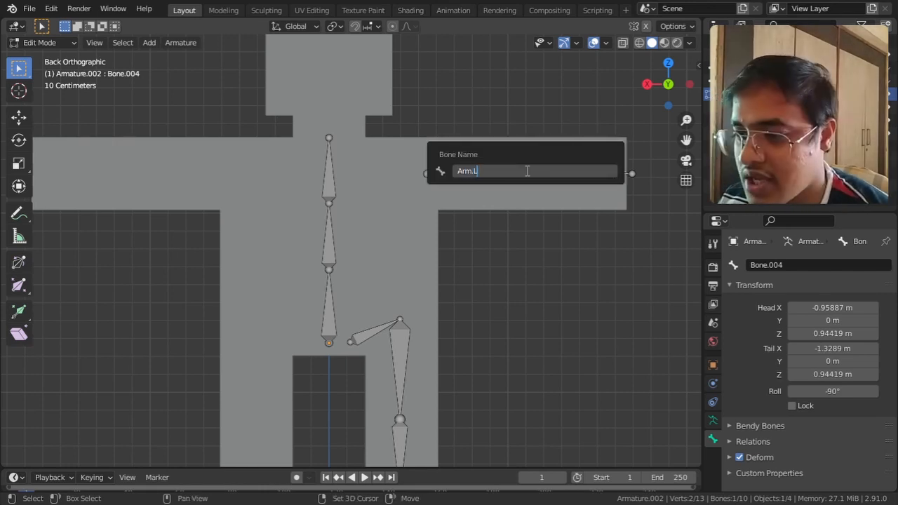
key(Return)
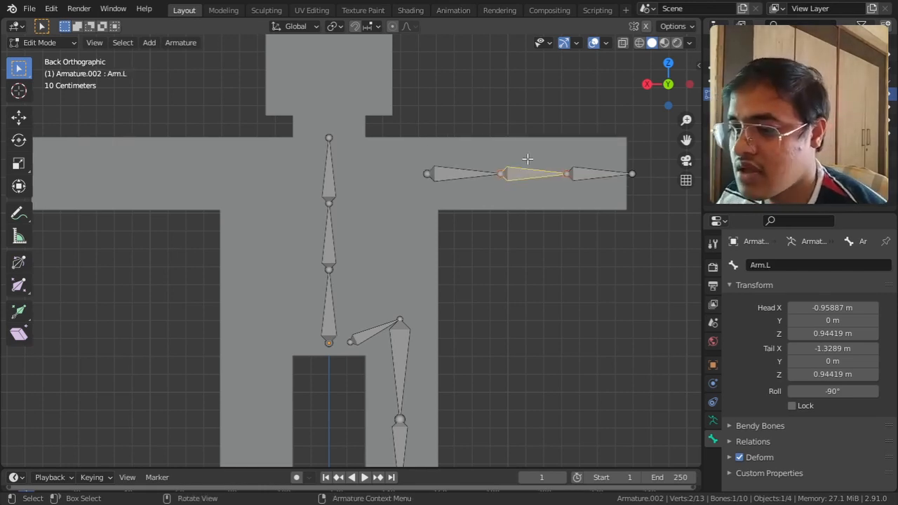
Step: Rename the outermost arm bone as Hand.L
click(579, 176)
key(F2)
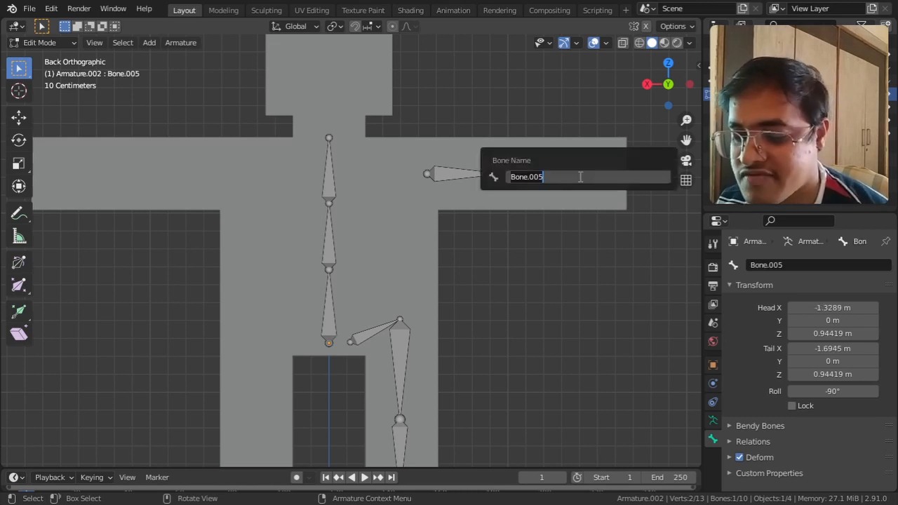
text(Hand)
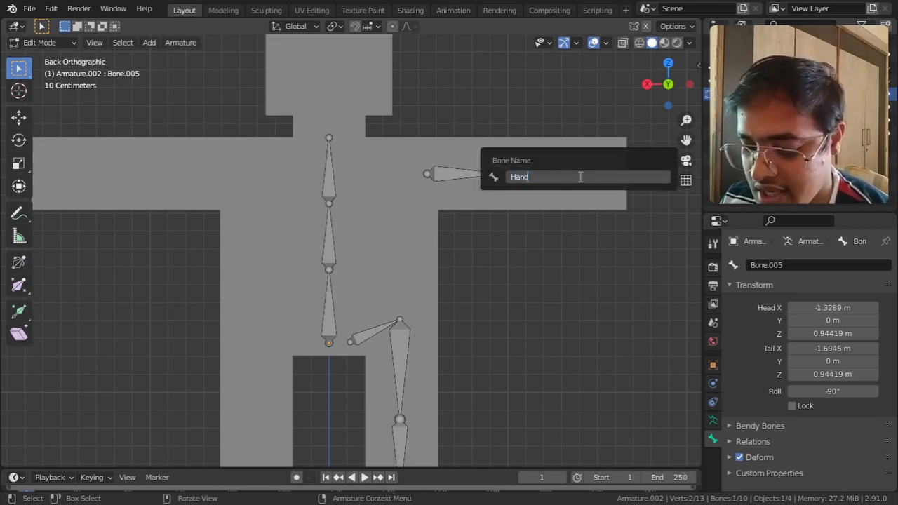
text(.L)
key(Return)
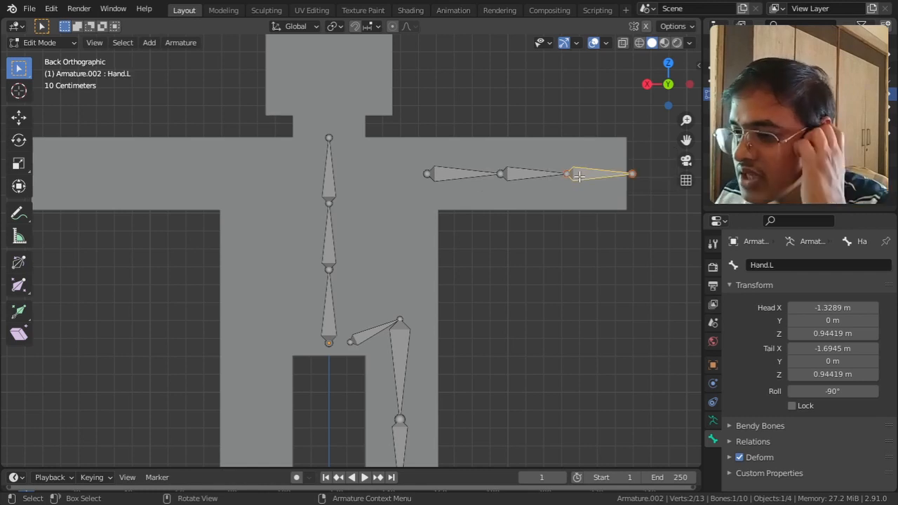
Step: Select all the one-sided arm, pelvis and leg bones and symmetrize them onto the other half of the body
scroll(579, 176, down, 2)
shift+middle_drag(547, 276, 538, 202)
scroll(548, 165, down, 1)
drag(476, 242, 340, 421)
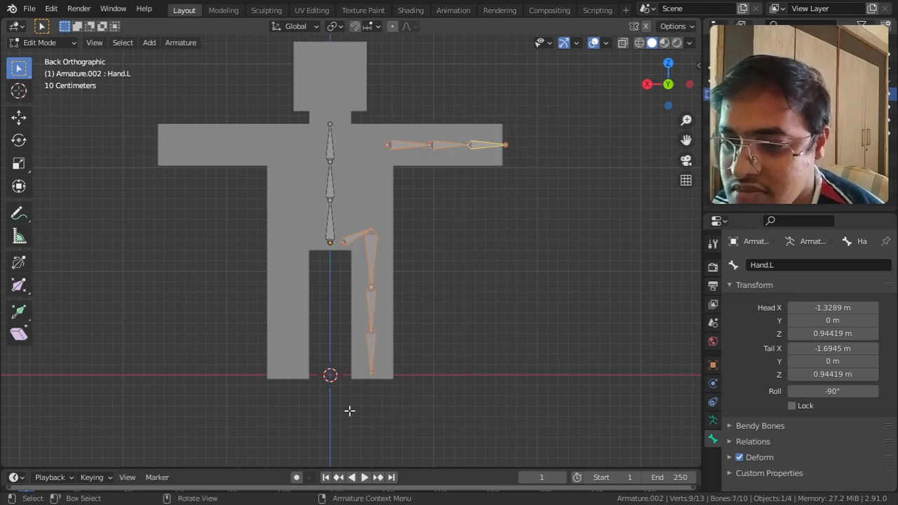
click(181, 44)
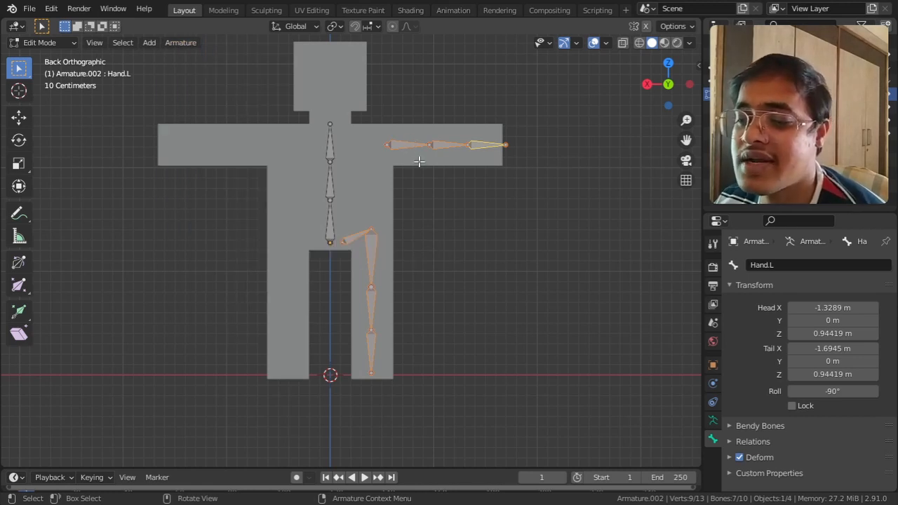
right_click(414, 142)
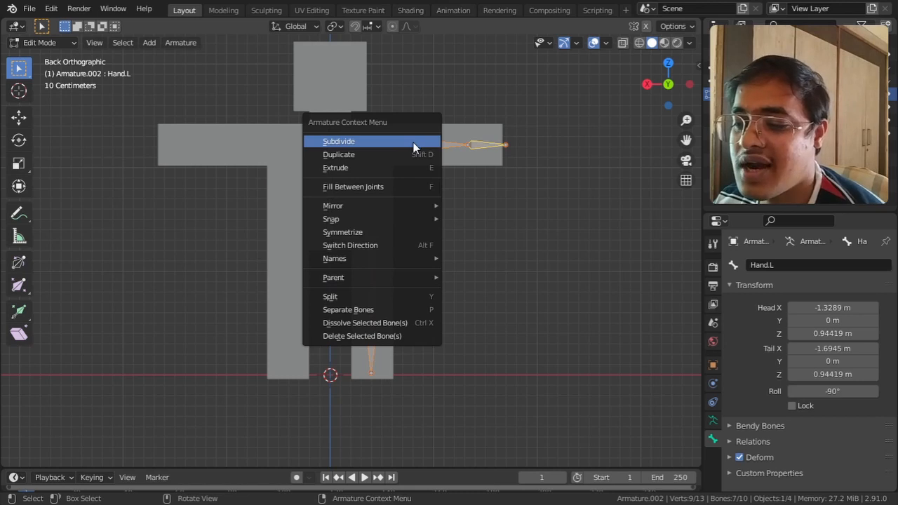
click(388, 232)
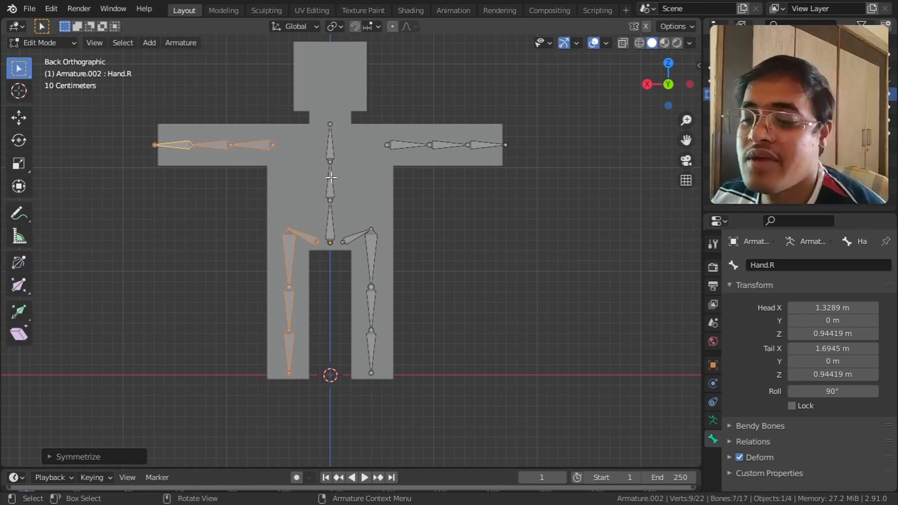
Step: In Object Mode, parent the body mesh to the armature using Armature Deform With Empty Groups
shift+middle_drag(414, 206, 438, 243)
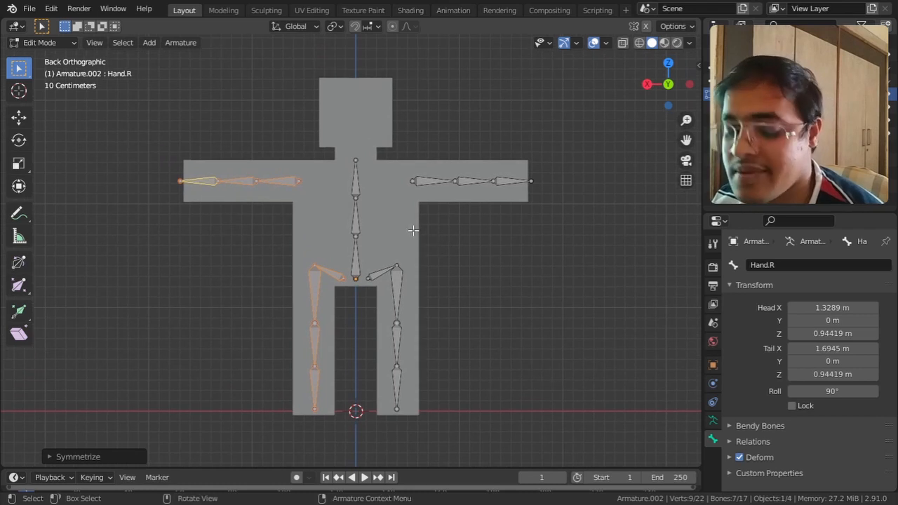
key(Tab)
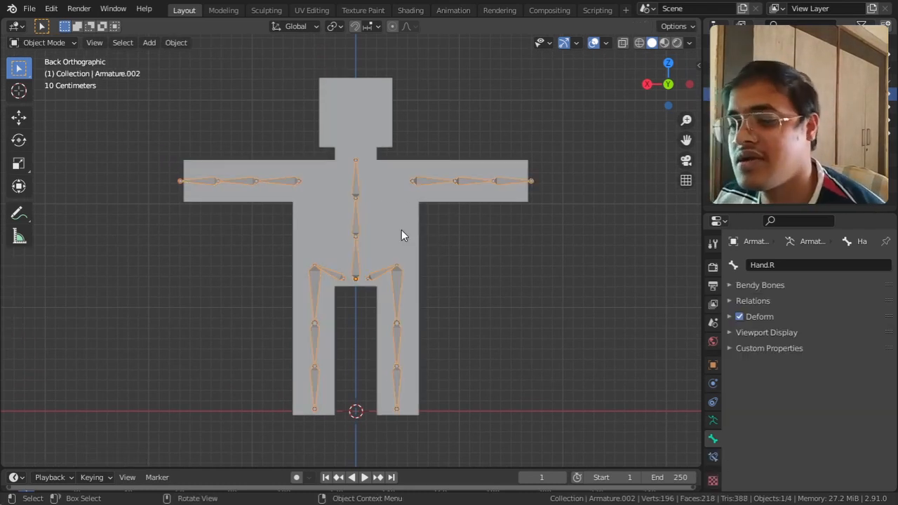
click(402, 230)
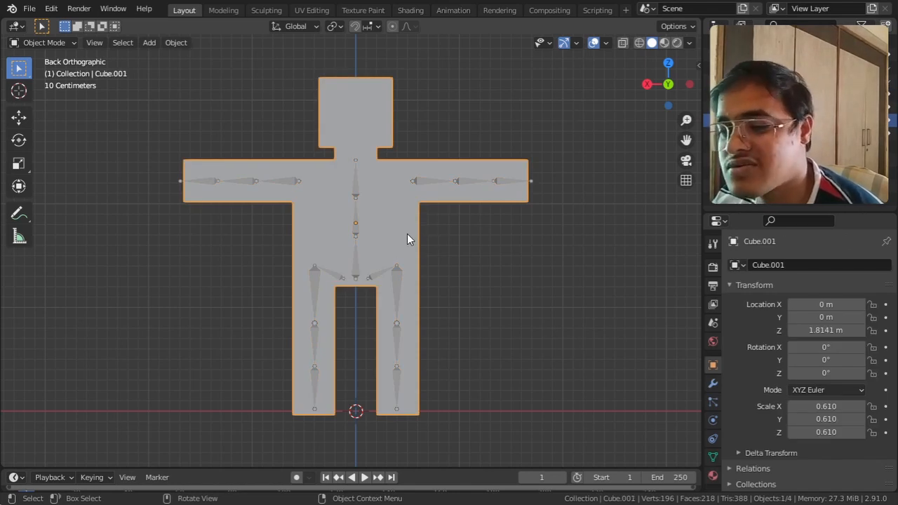
shift+click(357, 274)
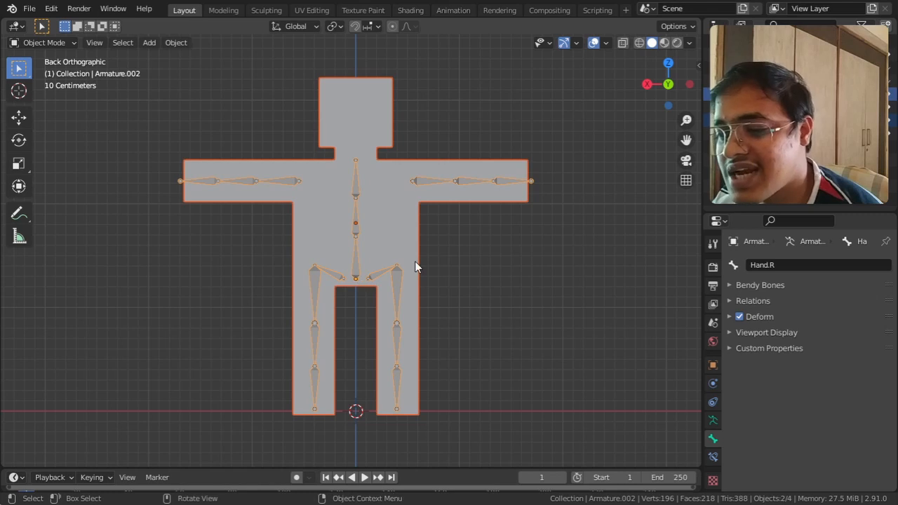
key(ctrl+p)
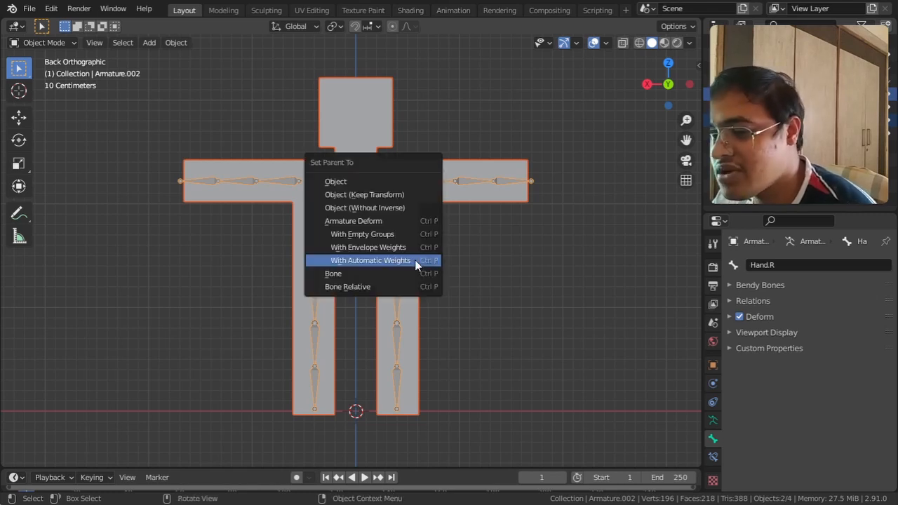
click(381, 234)
Step: Examine the body mesh's vertex group list for the groups named after the bones
shift+middle_drag(483, 251, 447, 263)
click(340, 144)
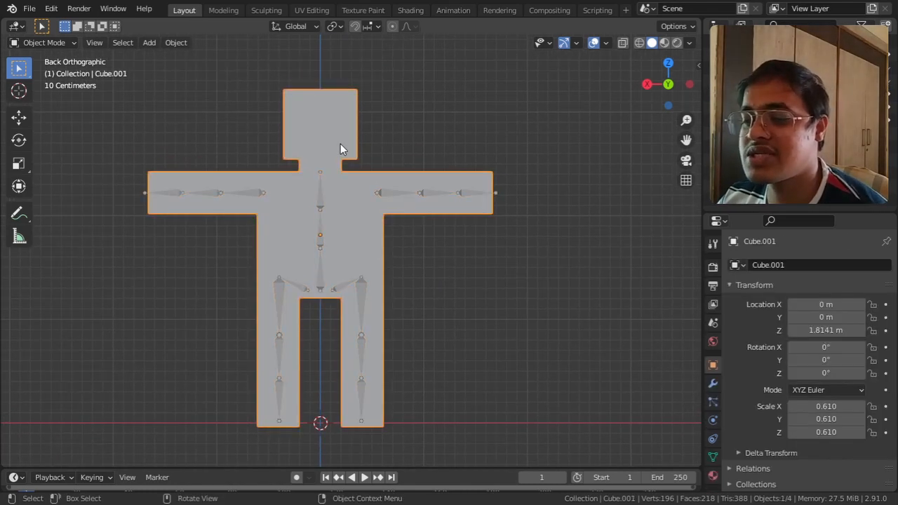
click(713, 456)
scroll(777, 336, up, 4)
scroll(777, 336, up, 5)
scroll(777, 335, down, 10)
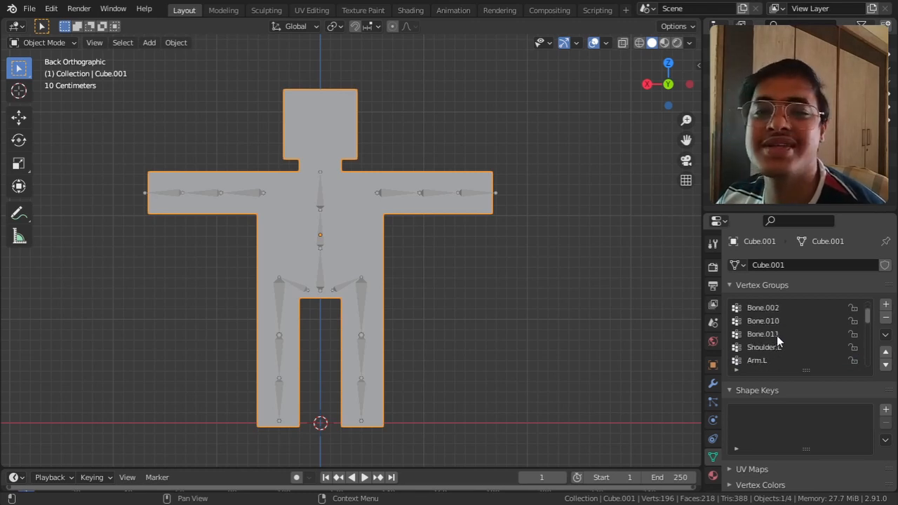
scroll(777, 335, down, 3)
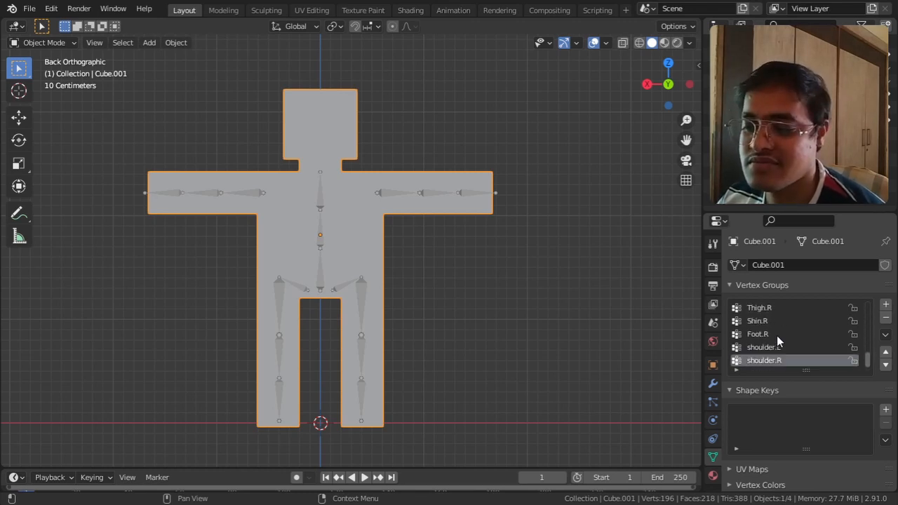
Step: Select the armature and turn on the display of its bone names in the viewport
shift+middle_drag(457, 203, 459, 252)
scroll(459, 256, up, 6)
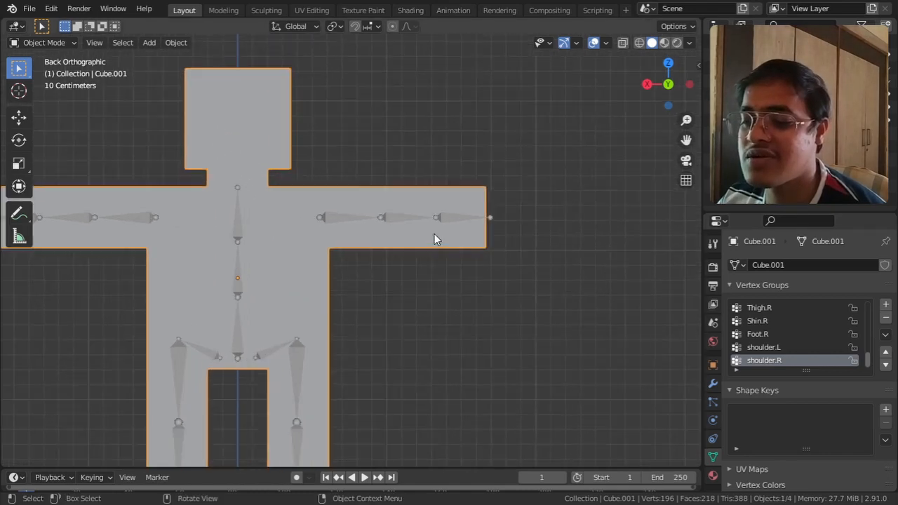
click(448, 226)
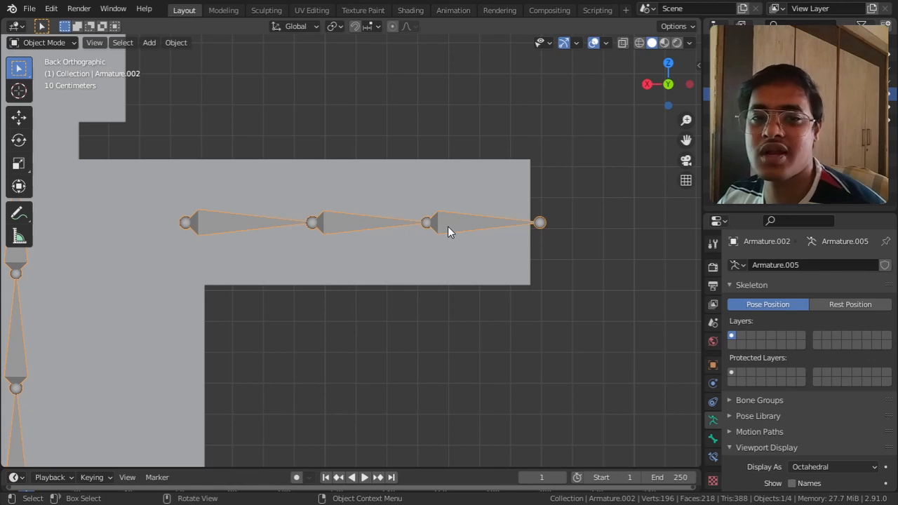
scroll(448, 226, down, 1)
shift+middle_drag(334, 276, 485, 213)
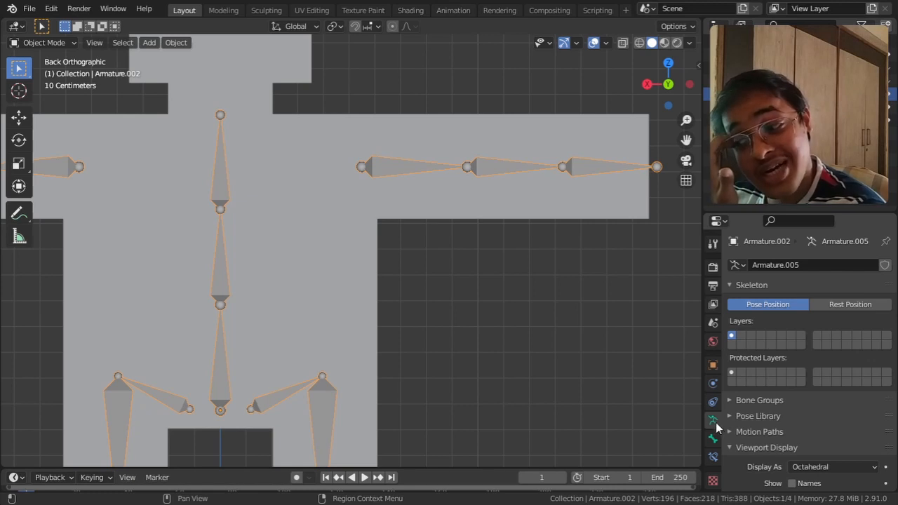
scroll(741, 386, down, 5)
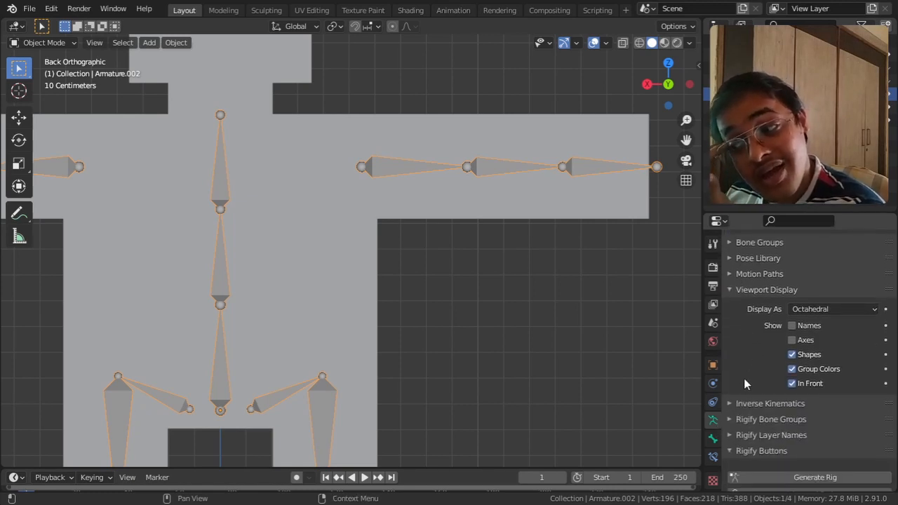
click(793, 325)
shift+middle_drag(587, 254, 493, 280)
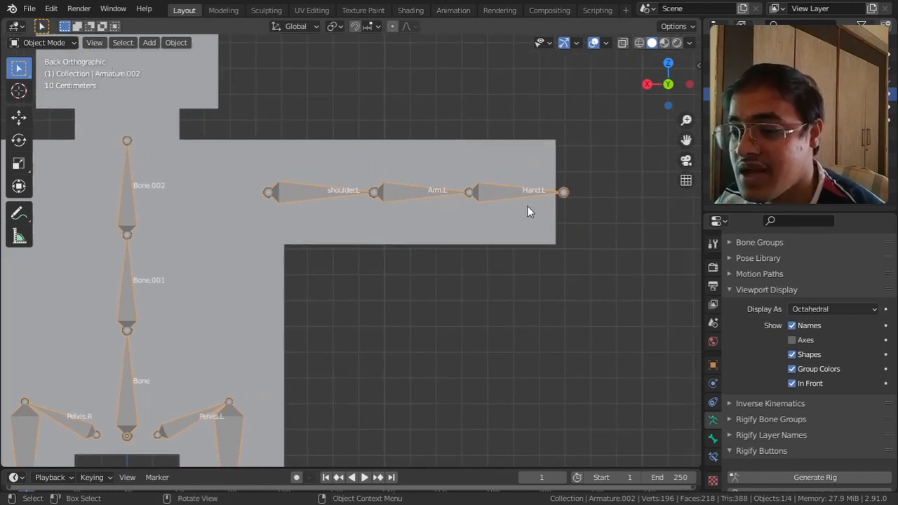
scroll(525, 206, up, 3)
shift+middle_drag(566, 204, 429, 267)
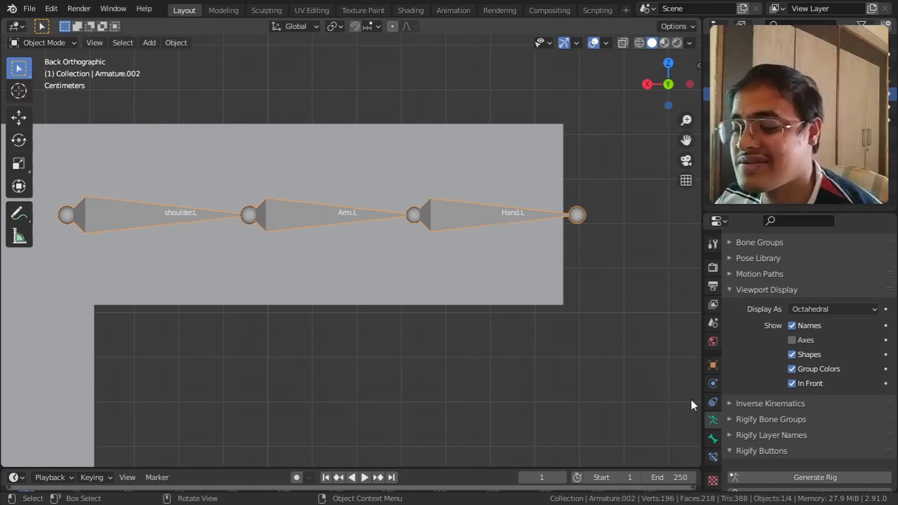
Step: Make the Hand.L vertex group of the body mesh active and switch the mesh to Weight Paint mode
click(491, 276)
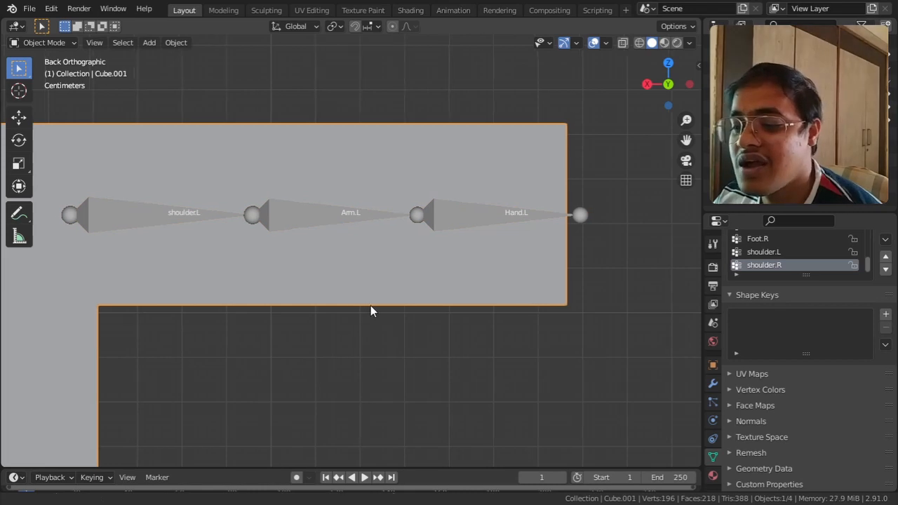
shift+middle_drag(364, 305, 572, 302)
scroll(573, 302, down, 3)
shift+middle_drag(508, 304, 567, 275)
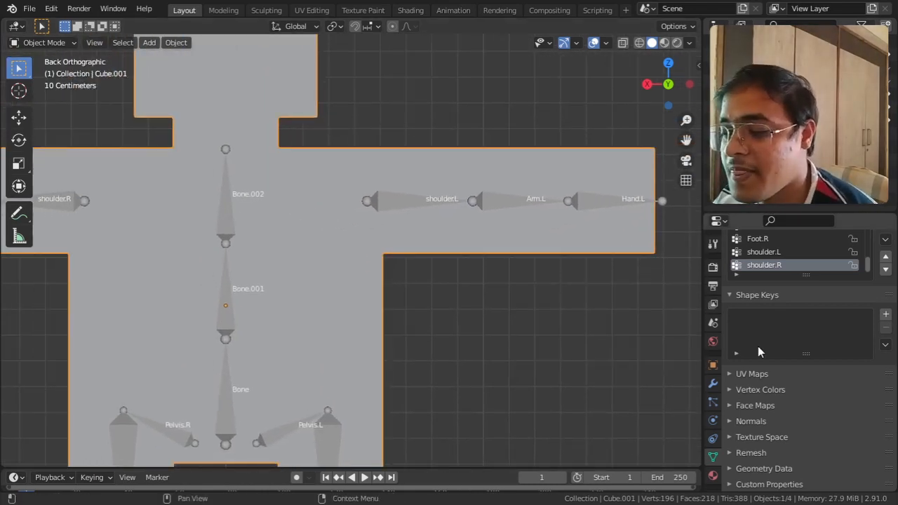
scroll(805, 274, up, 1)
scroll(807, 295, up, 4)
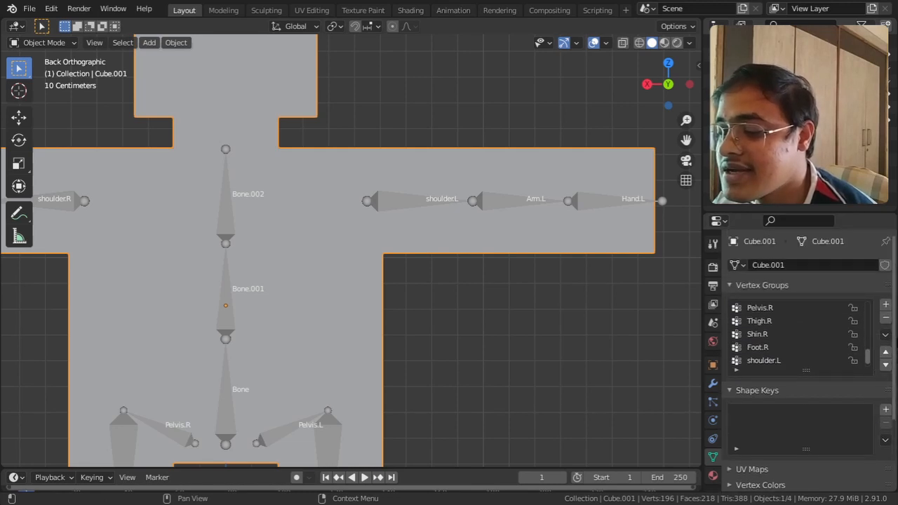
scroll(821, 356, up, 2)
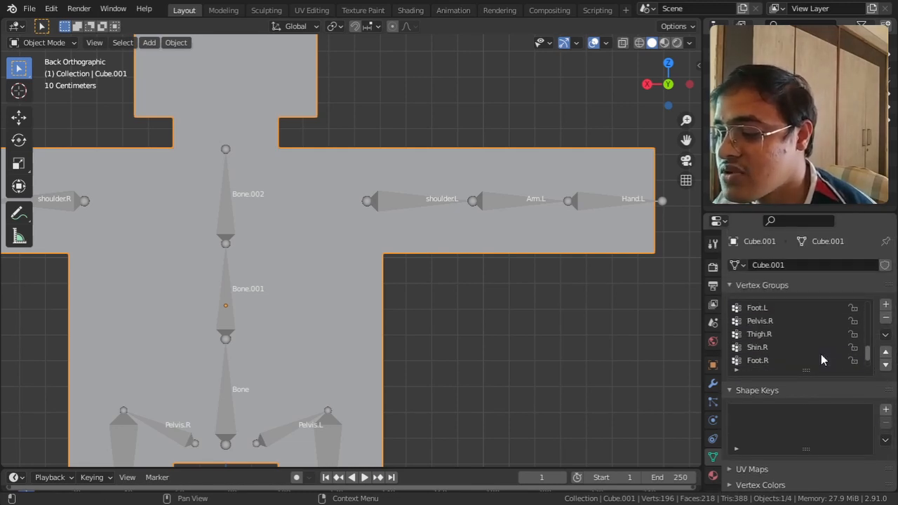
scroll(821, 353, up, 4)
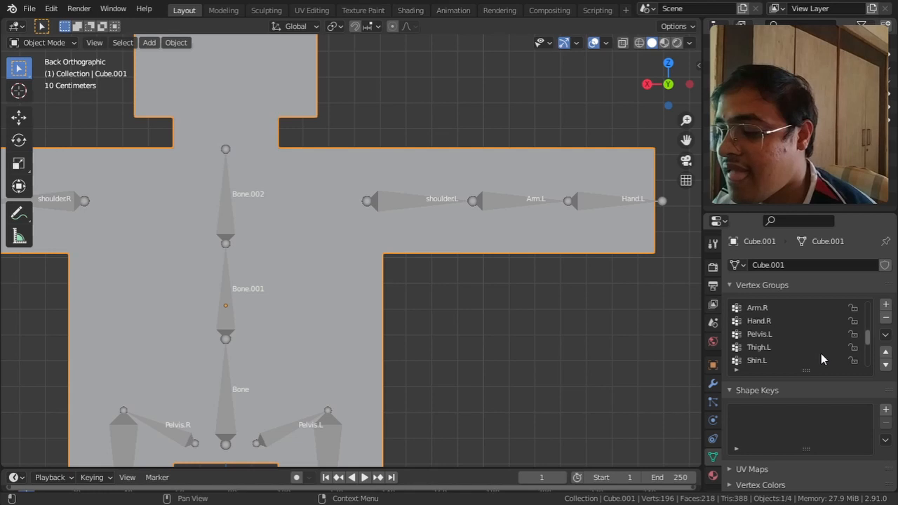
click(759, 321)
scroll(817, 334, up, 3)
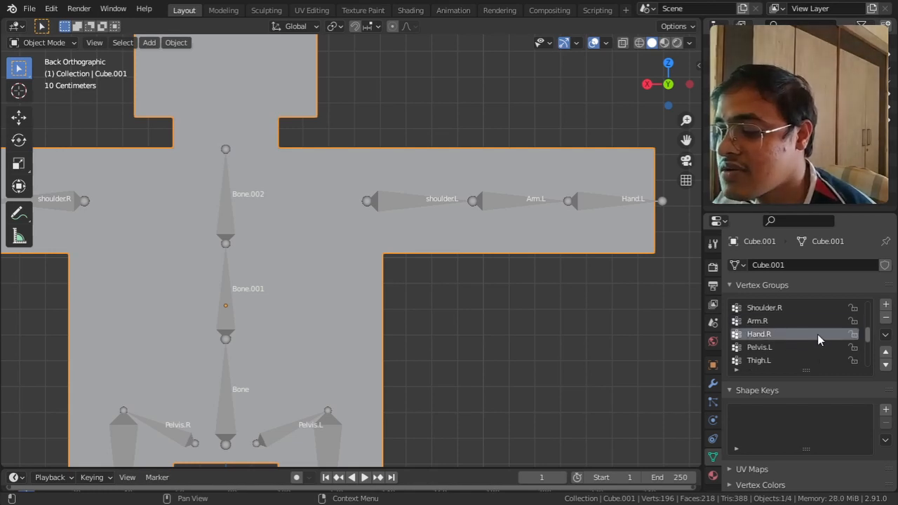
scroll(817, 334, up, 1)
click(769, 336)
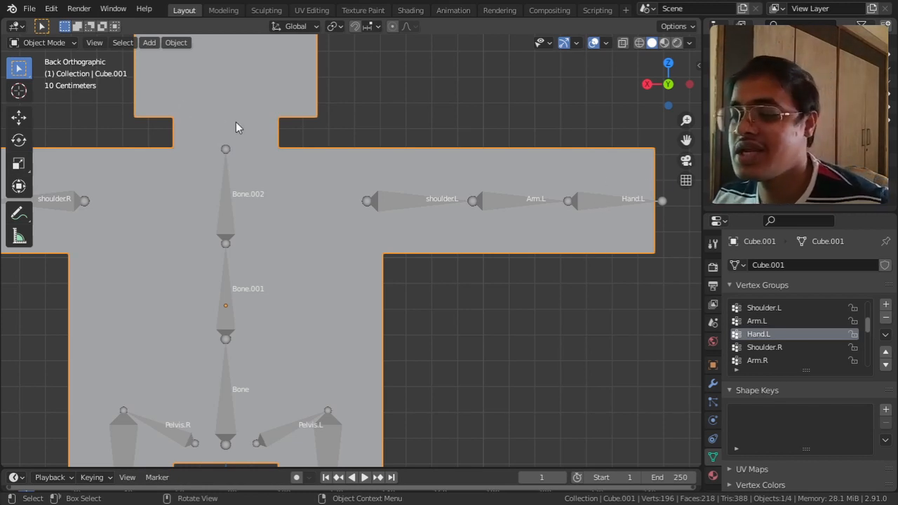
click(31, 43)
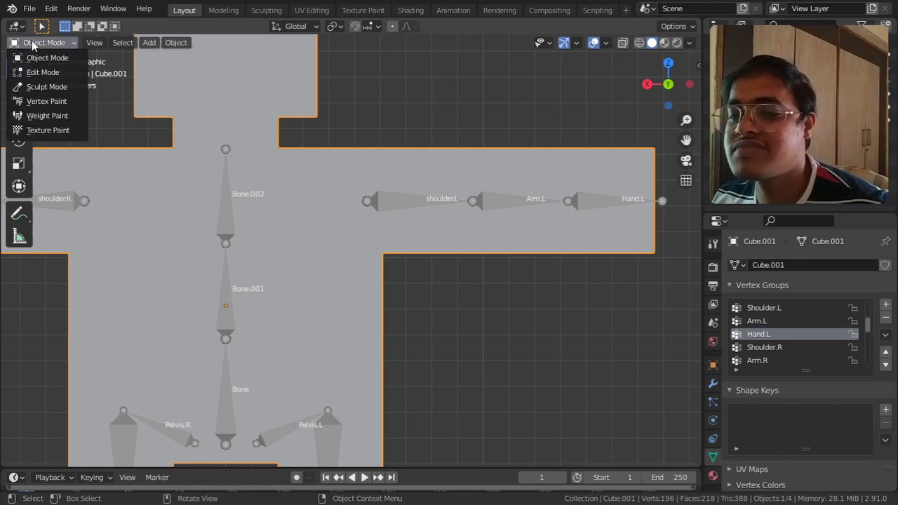
click(46, 114)
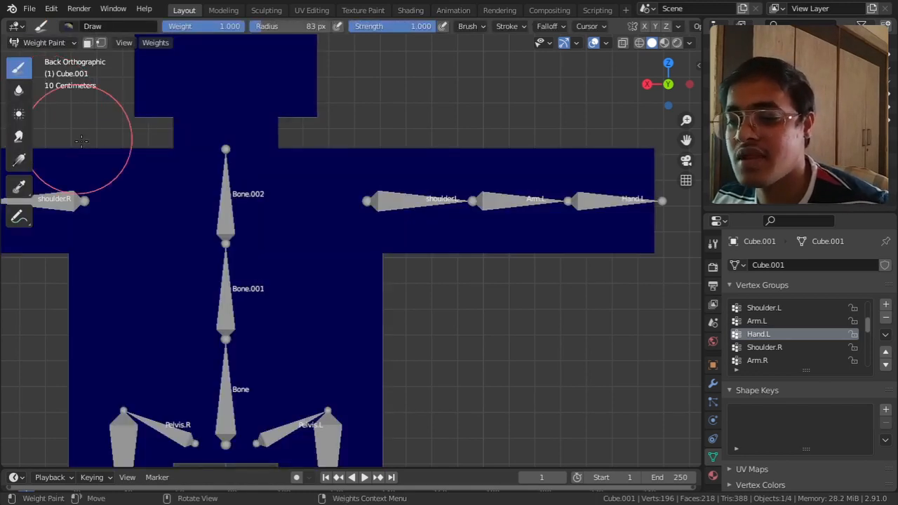
Step: Paint the end of the arm around the Hand.L bone on all sides with brush weight 1.000
scroll(290, 253, down, 2)
scroll(290, 252, down, 2)
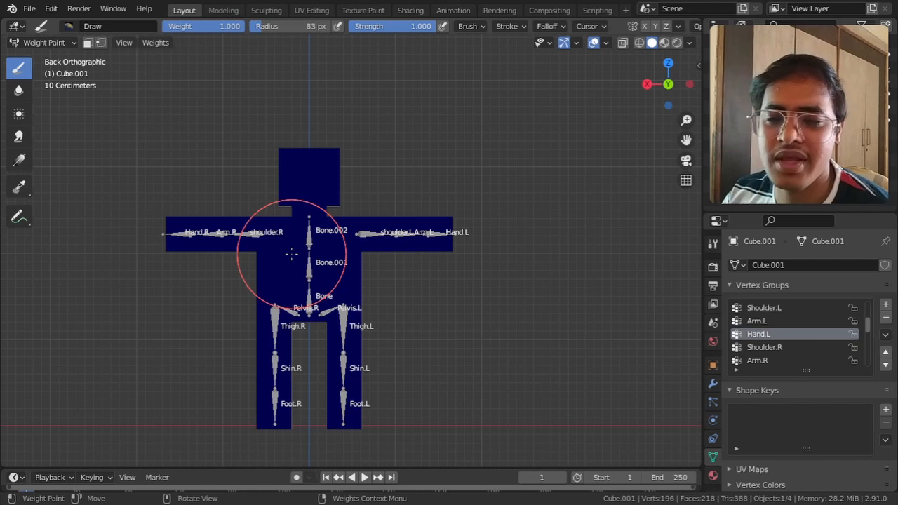
scroll(485, 295, up, 6)
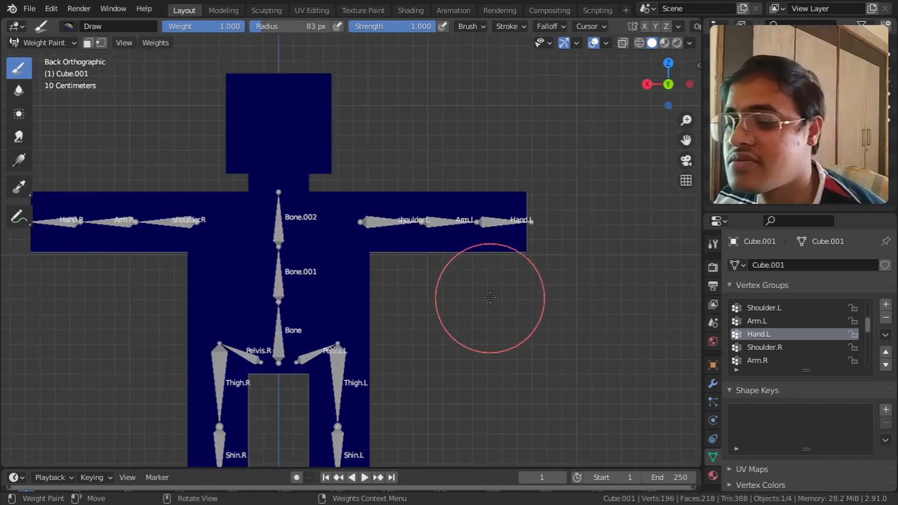
scroll(301, 299, up, 2)
shift+middle_drag(293, 300, 330, 311)
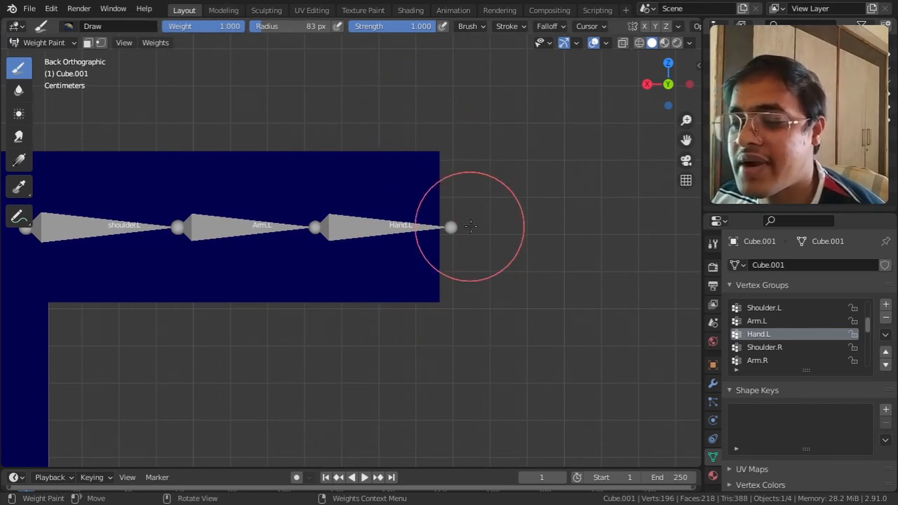
middle_drag(447, 171, 427, 215)
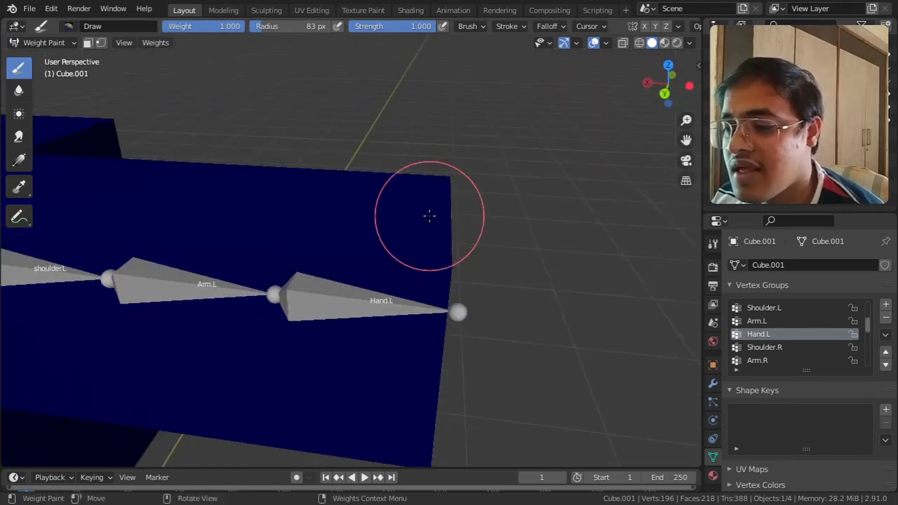
mouse_move(471, 194)
mouse_down()
mouse_move(419, 271)
mouse_move(466, 274)
mouse_up()
mouse_move(444, 377)
middle_down()
mouse_move(451, 253)
mouse_move(419, 234)
middle_up()
click(407, 212)
click(408, 223)
click(420, 213)
click(401, 226)
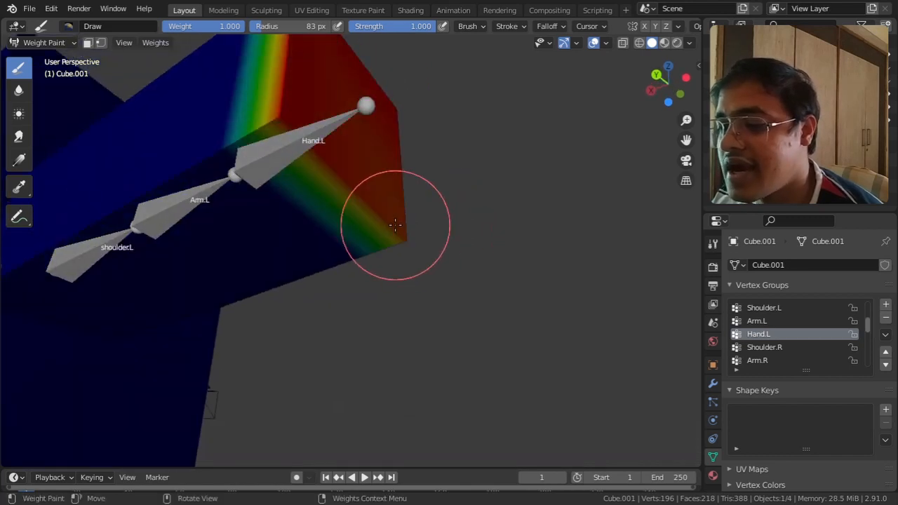
mouse_move(377, 196)
alt+middle_down()
mouse_move(429, 304)
mouse_move(409, 292)
alt+middle_up()
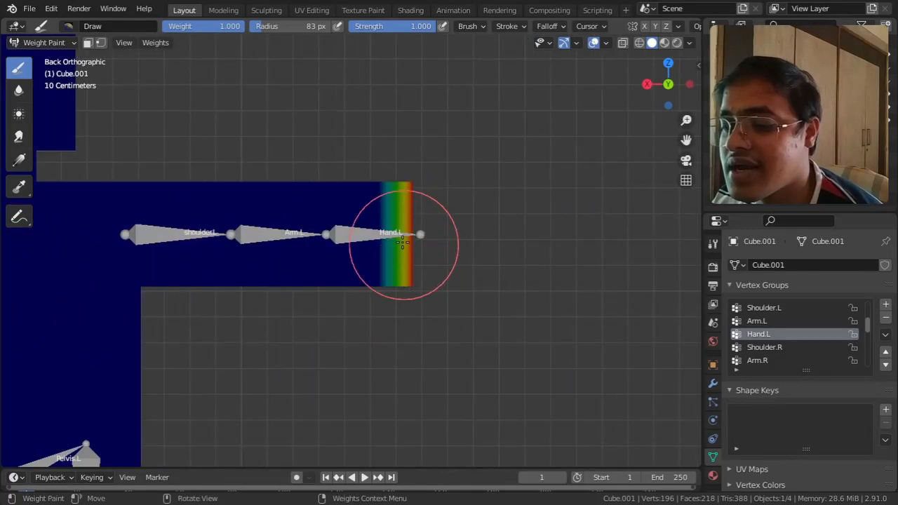
drag(377, 165, 365, 260)
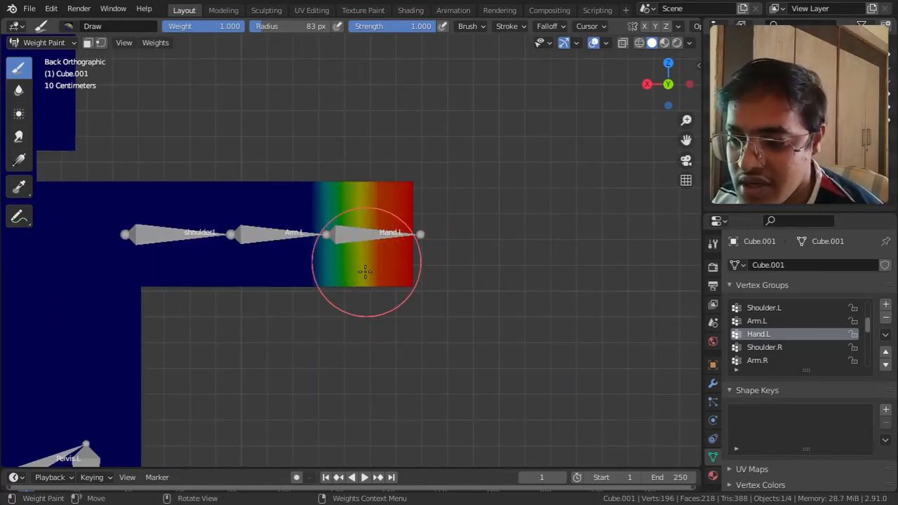
Step: Make the Arm.L vertex group active and paint weight 1.000 around the arm section at that bone, with X-ray on
click(772, 321)
mouse_move(242, 186)
mouse_down()
mouse_move(245, 321)
mouse_move(285, 235)
mouse_move(259, 205)
mouse_move(260, 235)
mouse_move(275, 176)
mouse_move(275, 233)
mouse_move(267, 202)
mouse_up()
middle_drag(277, 217, 289, 284)
mouse_move(289, 283)
mouse_down()
mouse_move(271, 221)
mouse_move(251, 201)
mouse_move(241, 223)
mouse_up()
middle_drag(258, 205, 281, 331)
middle_drag(290, 285, 331, 321)
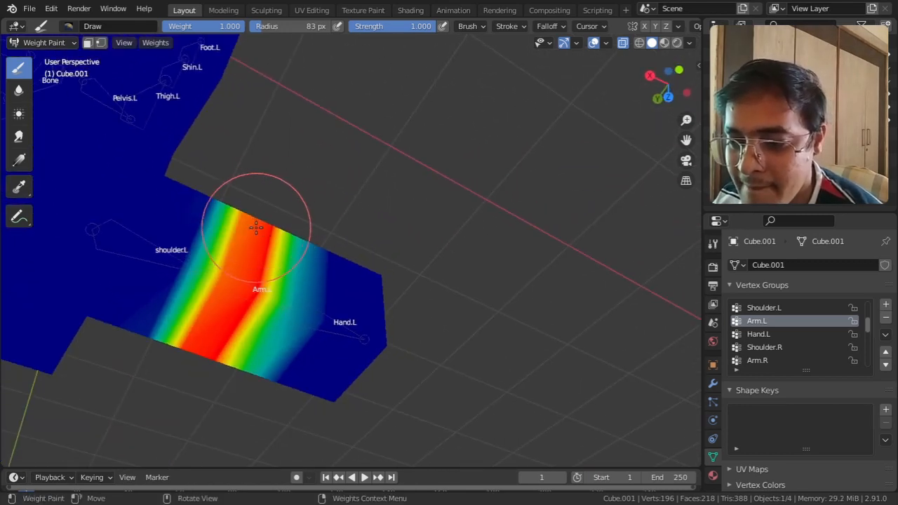
drag(257, 228, 248, 202)
Step: Paint some Arm.L weight onto the head's corner and erase it with the brush weight set to 0.000
mouse_move(263, 222)
middle_down()
mouse_move(351, 145)
mouse_move(305, 141)
mouse_move(249, 264)
mouse_move(343, 103)
mouse_move(358, 143)
mouse_move(311, 160)
mouse_move(269, 276)
mouse_move(486, 316)
mouse_move(436, 309)
mouse_move(351, 339)
mouse_move(500, 323)
mouse_move(492, 397)
middle_up()
scroll(502, 326, down, 5)
middle_drag(354, 235, 374, 231)
drag(364, 217, 375, 180)
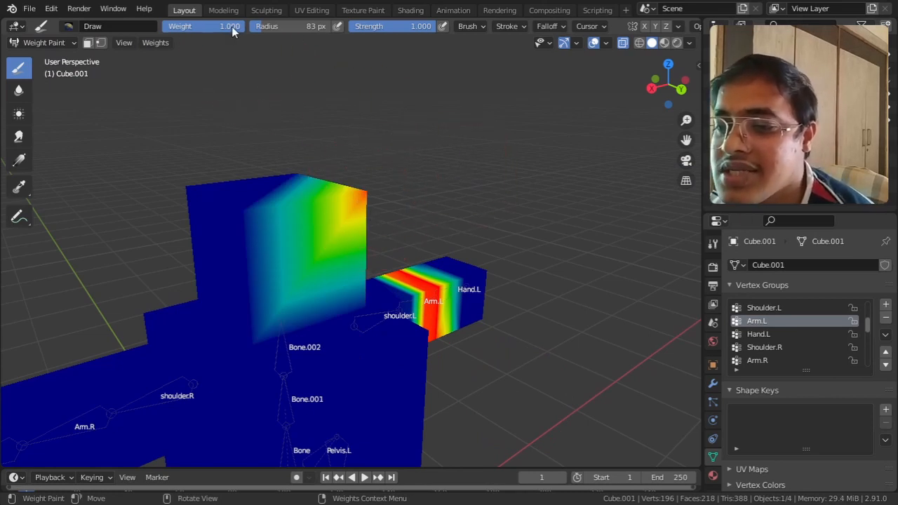
drag(232, 26, 163, 26)
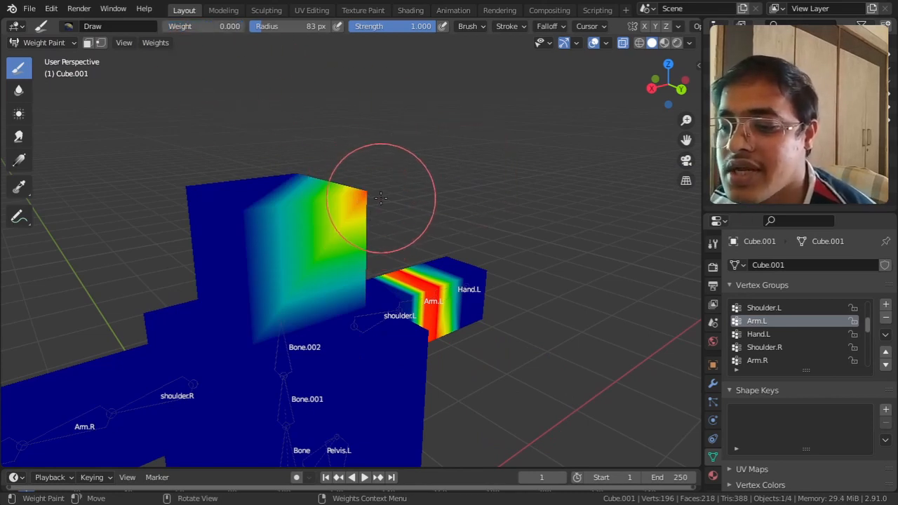
drag(381, 180, 351, 191)
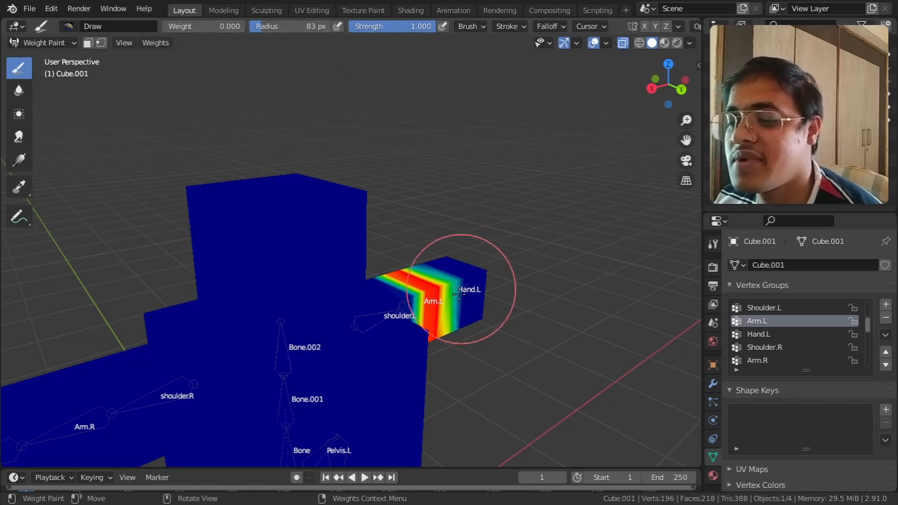
middle_drag(445, 280, 470, 303)
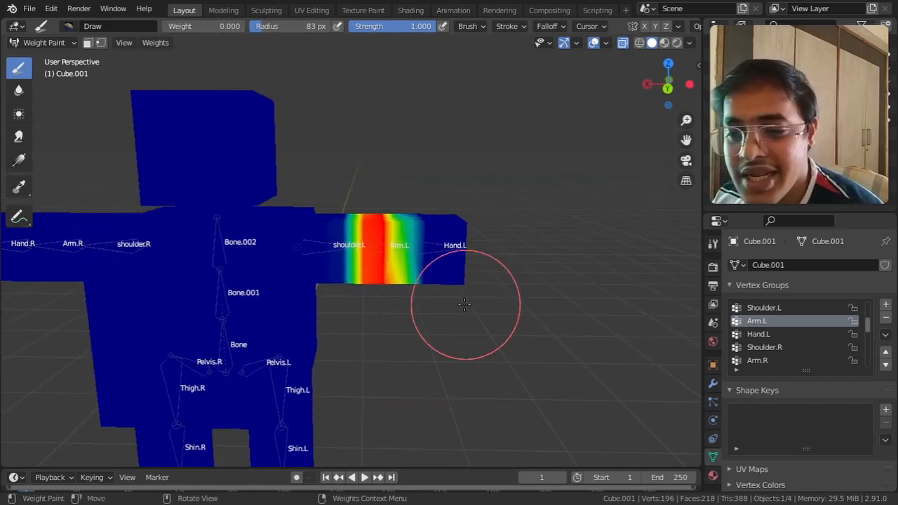
Step: Return the body mesh to Object Mode and turn off X-ray, viewing the character from the back
click(21, 43)
click(56, 58)
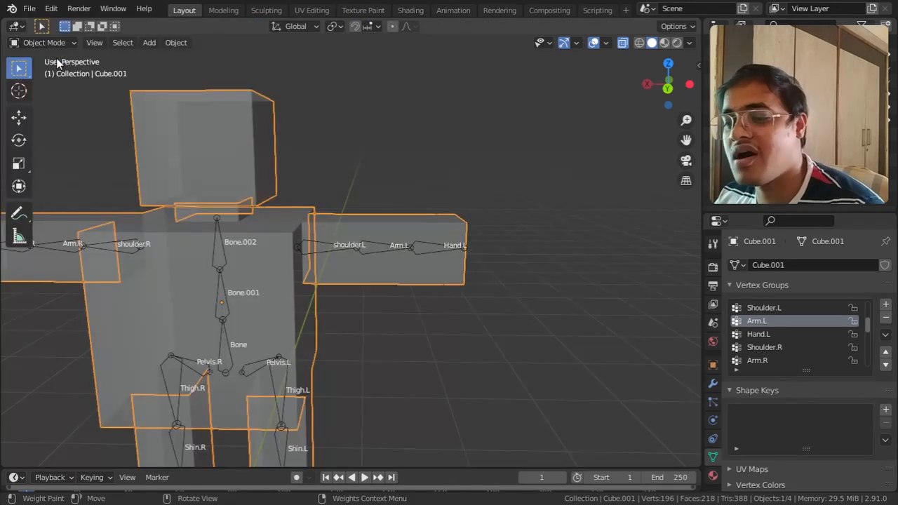
click(623, 44)
middle_drag(498, 161, 450, 257)
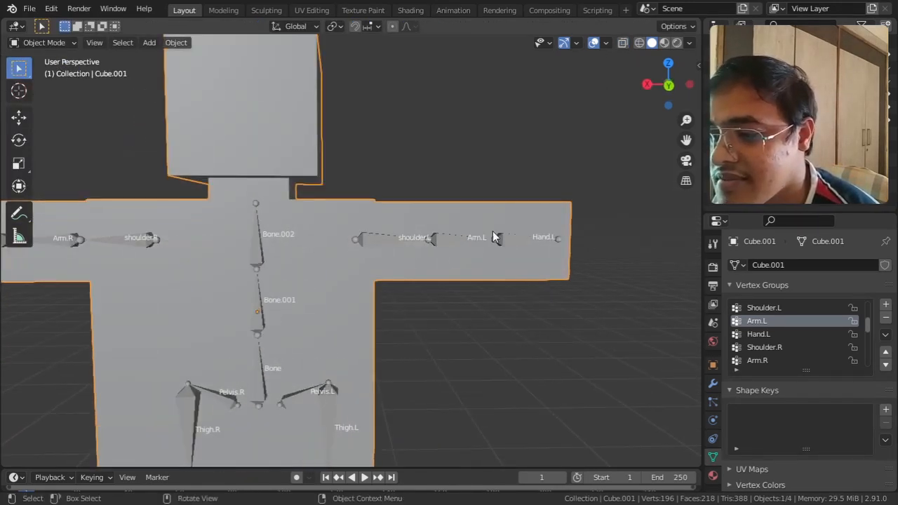
click(668, 85)
scroll(463, 211, up, 2)
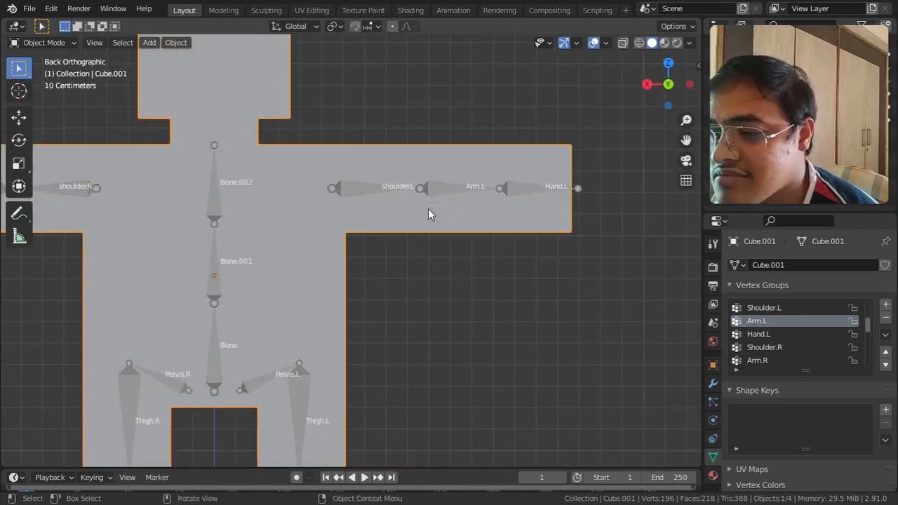
Step: Select the armature's Arm.L bone in Pose Mode and enlarge the timeline
click(212, 208)
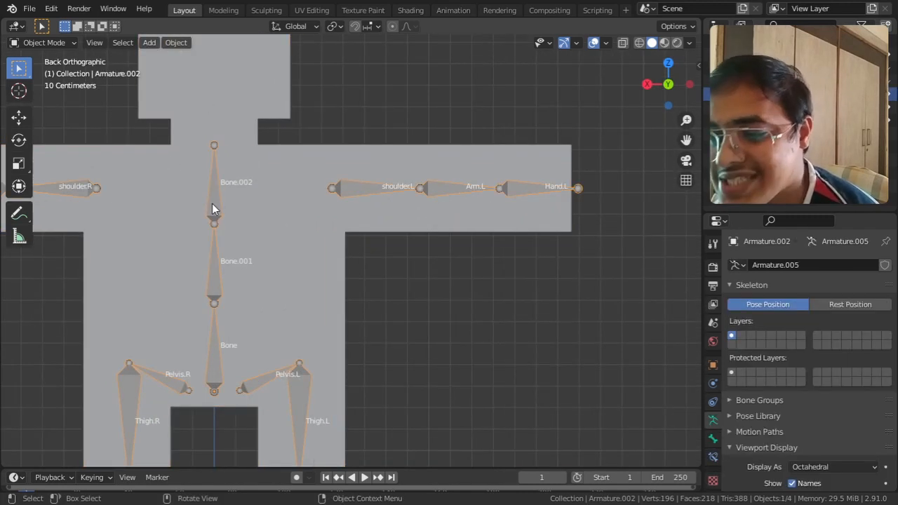
click(59, 41)
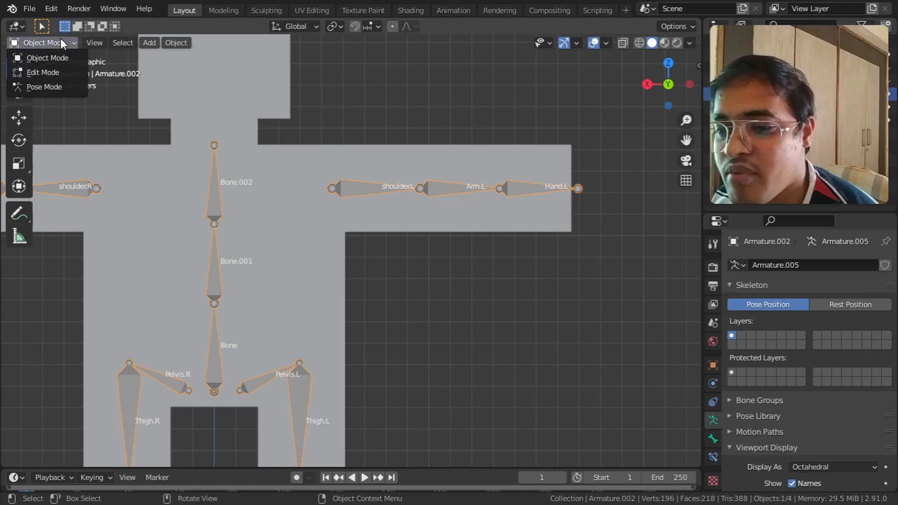
click(59, 89)
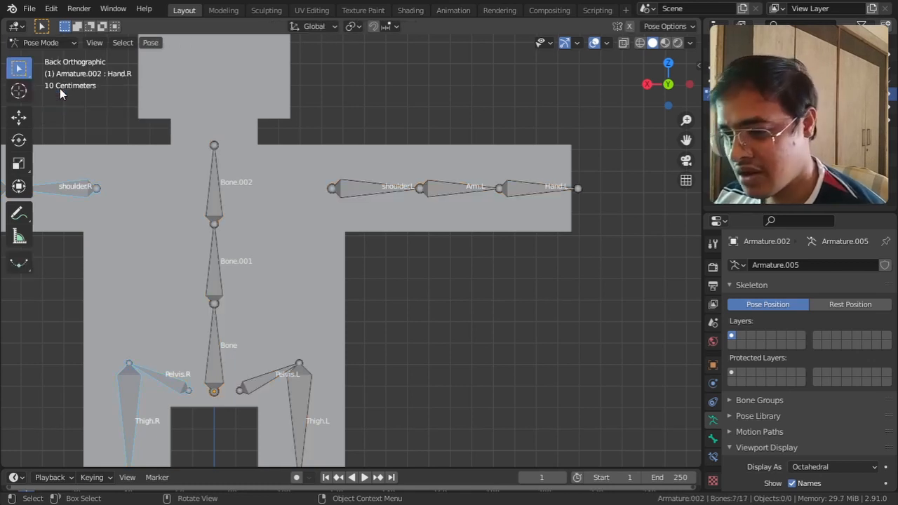
click(445, 188)
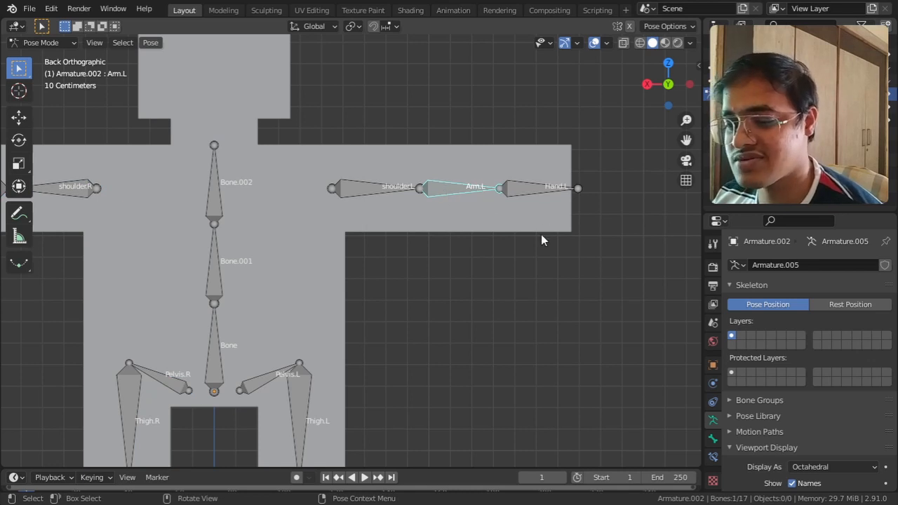
drag(459, 469, 460, 400)
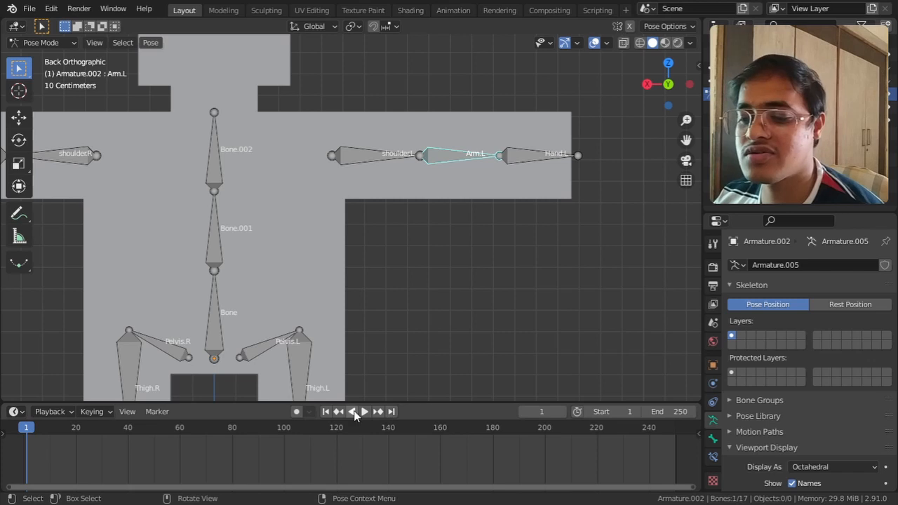
Step: Turn on Auto Keying and record a swinging rotation of the Arm.L bone during playback
click(297, 412)
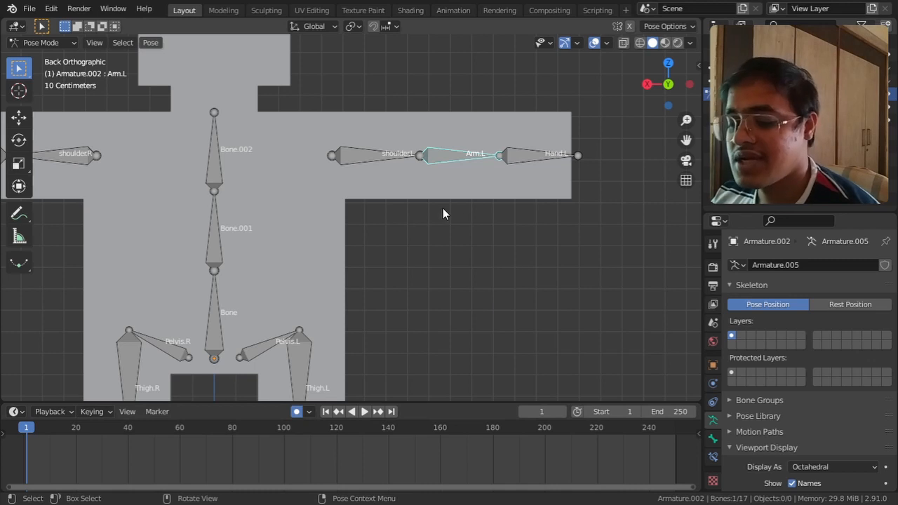
key(space)
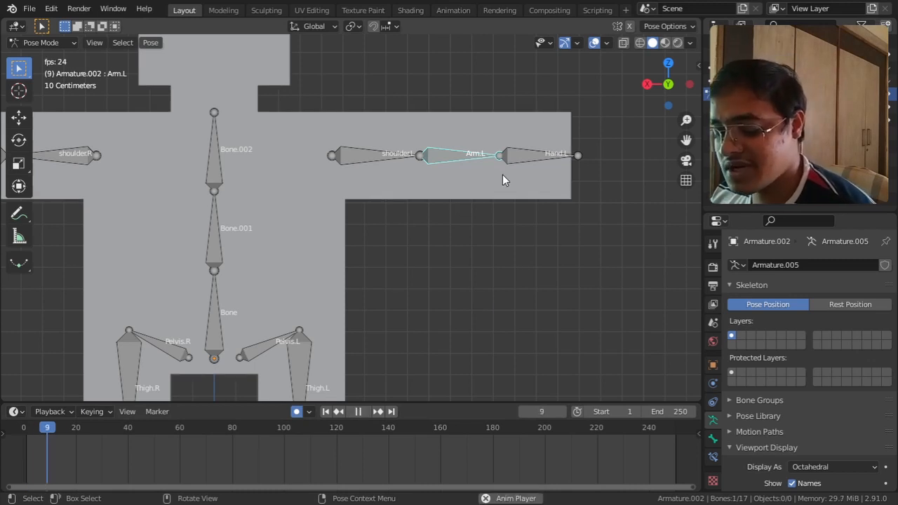
key(r)
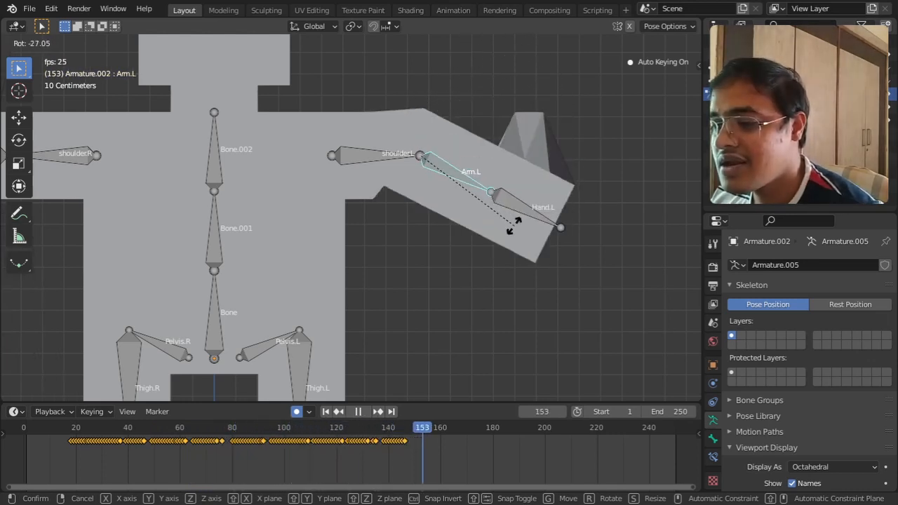
click(514, 226)
key(space)
Step: Return to the first frame and try rotating the Arm.L bone in a perspective view
middle_drag(515, 226, 496, 261)
key(shift+Left)
key(r)
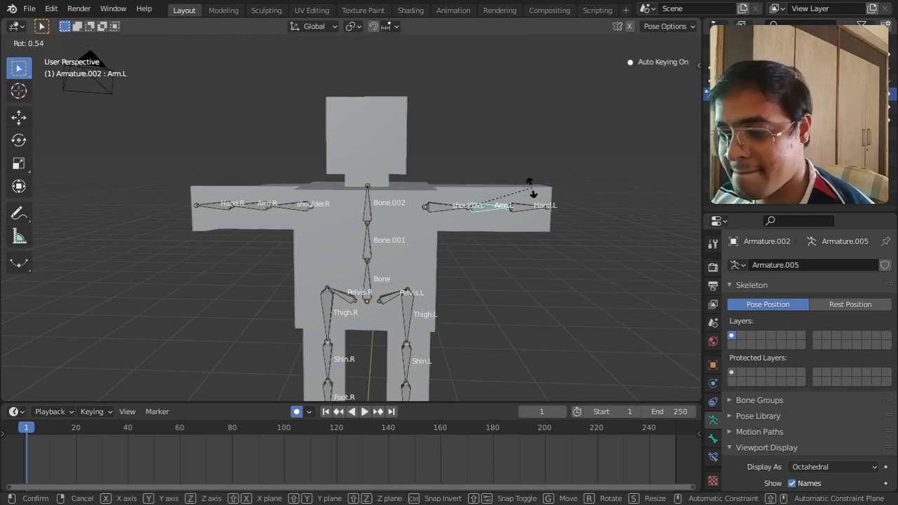
right_click(532, 214)
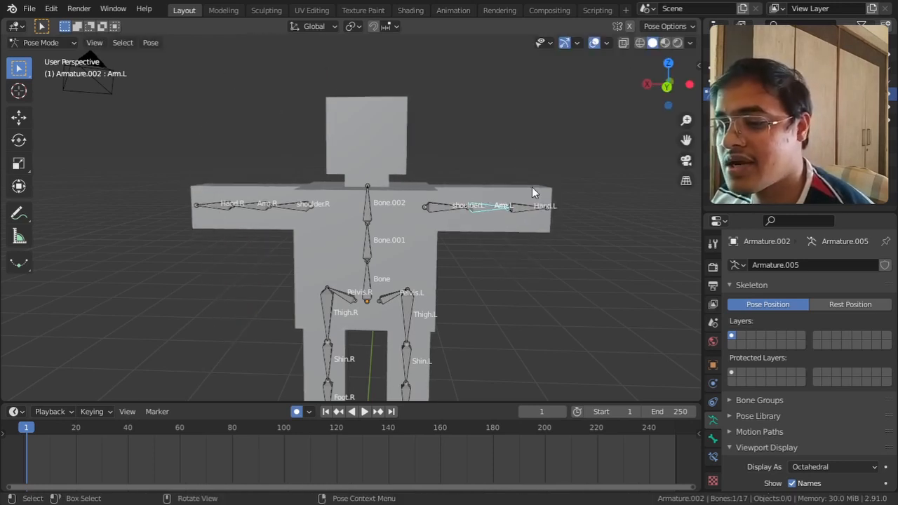
Step: Return the armature to Object Mode, then select the body mesh and put it in Weight Paint mode
click(66, 44)
click(61, 58)
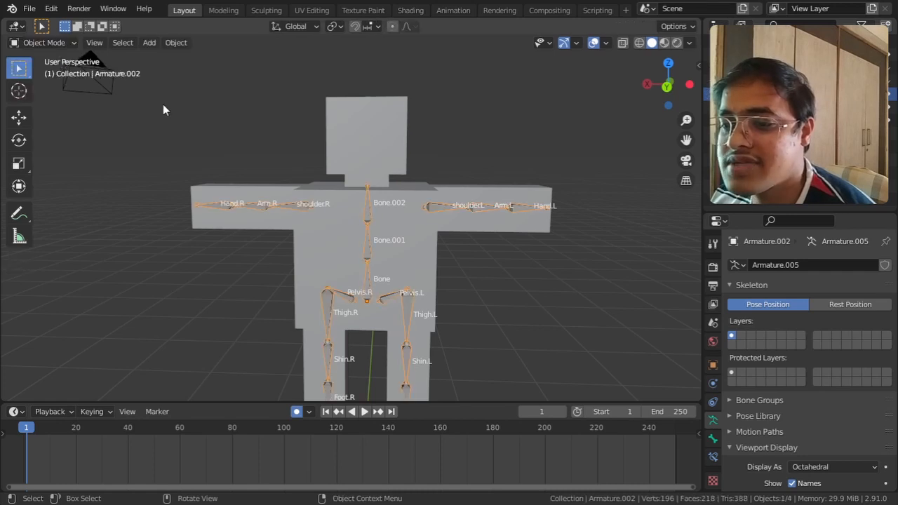
click(358, 117)
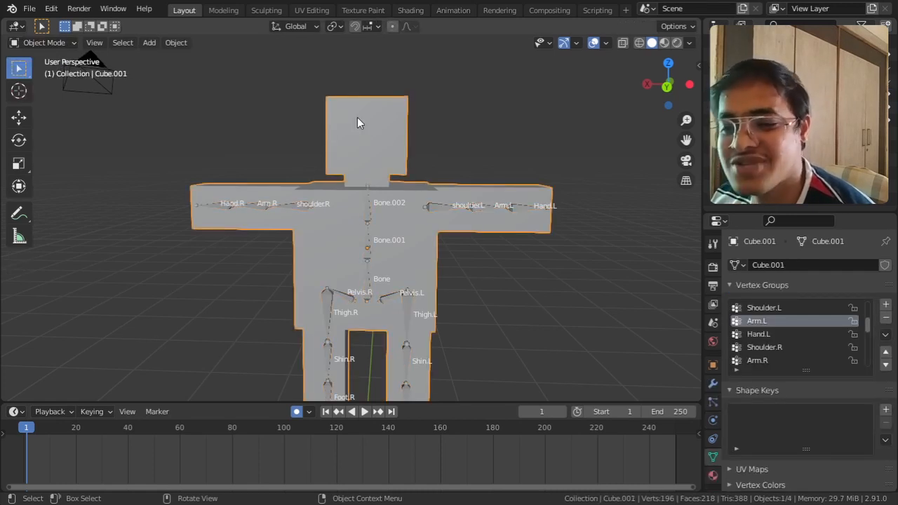
click(43, 43)
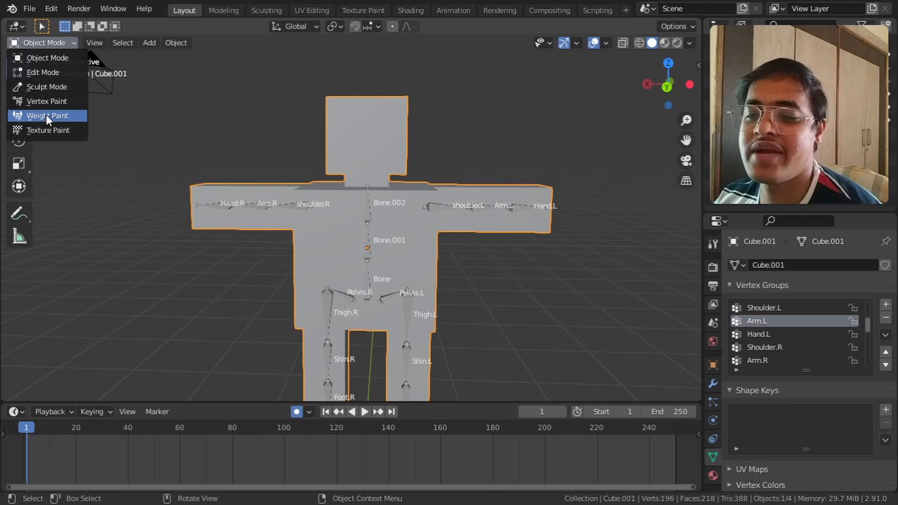
click(45, 114)
mouse_move(69, 133)
middle_down()
mouse_move(35, 169)
mouse_move(211, 232)
mouse_move(252, 258)
mouse_move(200, 257)
mouse_move(371, 281)
mouse_move(376, 244)
mouse_move(323, 246)
middle_up()
Step: Check the weights of the Shoulder.L and Arm.L vertex groups and make Hand.L the active group
click(800, 308)
click(796, 322)
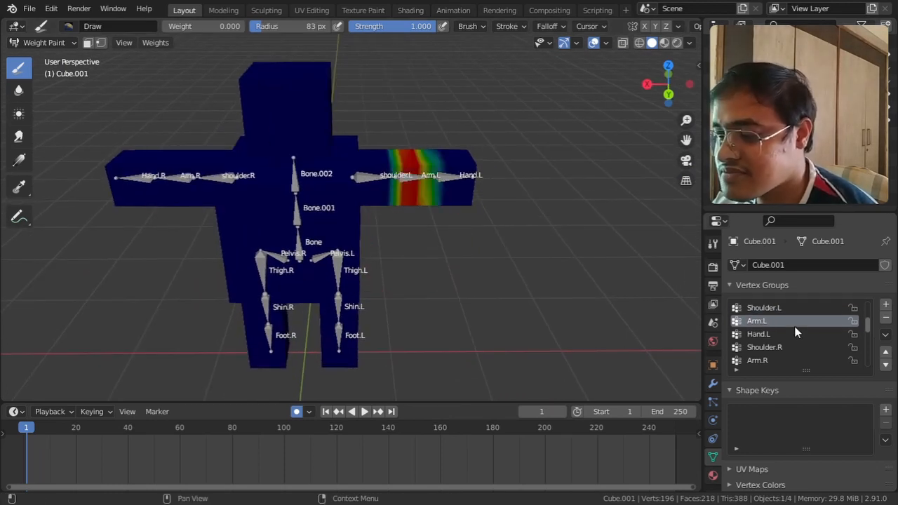
click(792, 334)
Step: Set the brush weight to 1.000 and paint the whole hand end of the arm for the Hand.L group
mouse_move(497, 161)
mouse_down()
mouse_move(473, 170)
mouse_move(448, 131)
mouse_up()
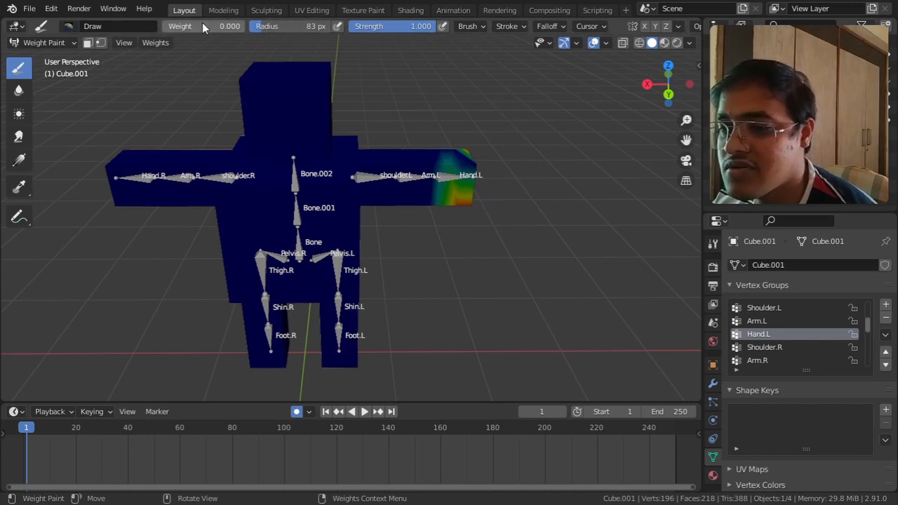
drag(211, 26, 249, 26)
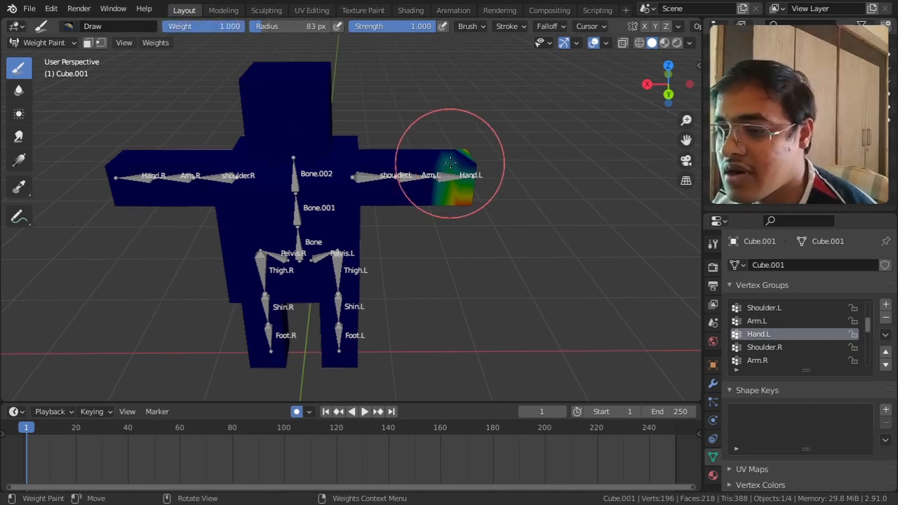
drag(468, 148, 470, 175)
mouse_move(470, 175)
middle_down()
mouse_move(474, 103)
mouse_move(465, 181)
middle_up()
mouse_move(461, 224)
middle_down()
mouse_move(432, 116)
mouse_move(271, 361)
middle_up()
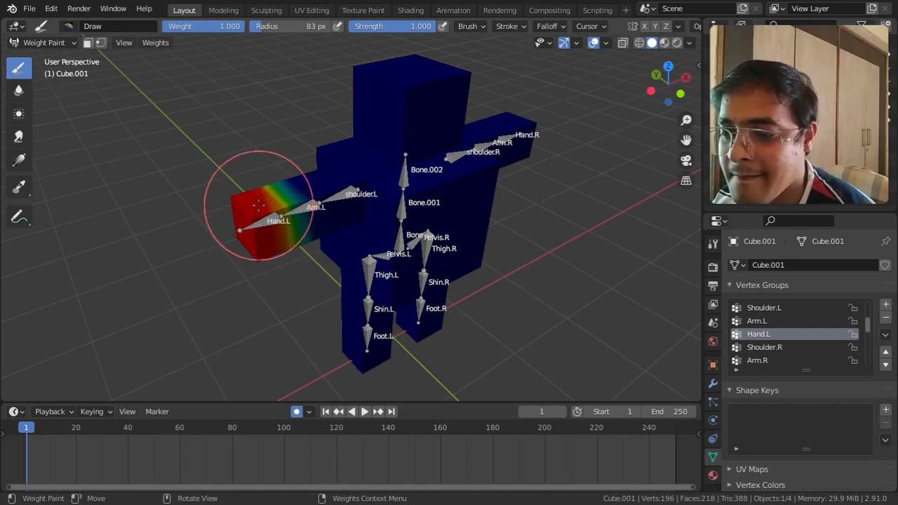
middle_drag(226, 245, 519, 225)
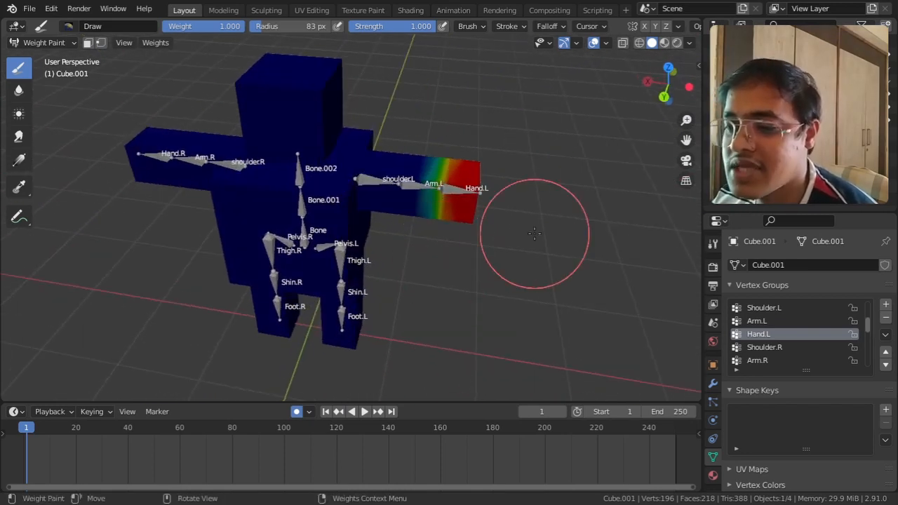
Step: Return the body mesh to Object Mode and select the armature, viewing the arm from the back
click(44, 42)
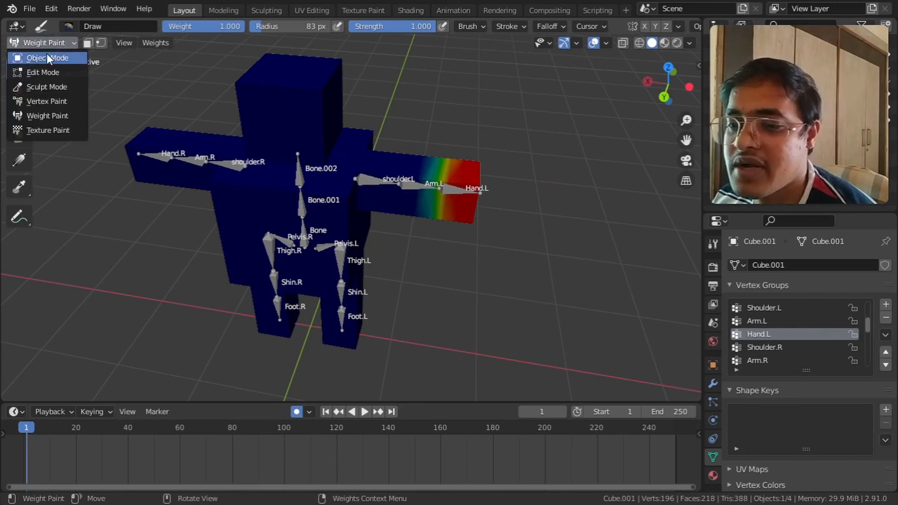
click(42, 56)
scroll(418, 283, up, 8)
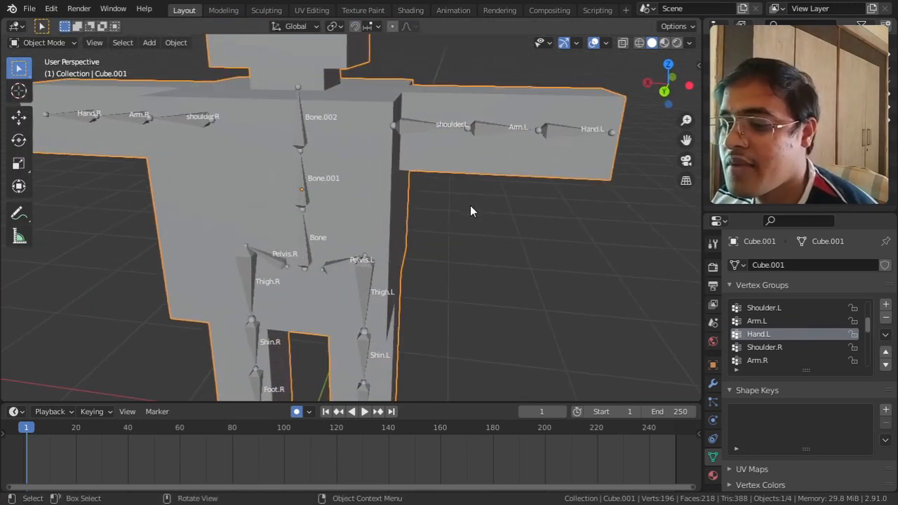
middle_drag(426, 272, 490, 236)
click(517, 213)
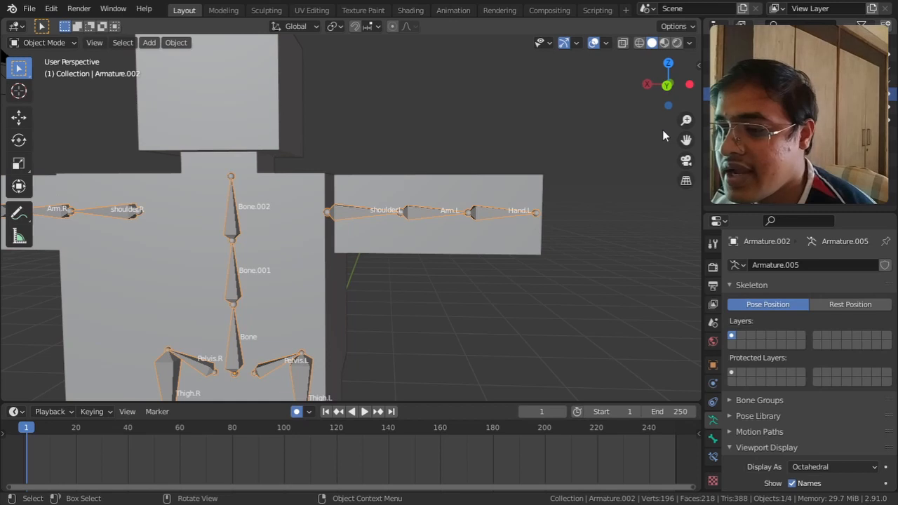
click(666, 85)
scroll(449, 220, up, 2)
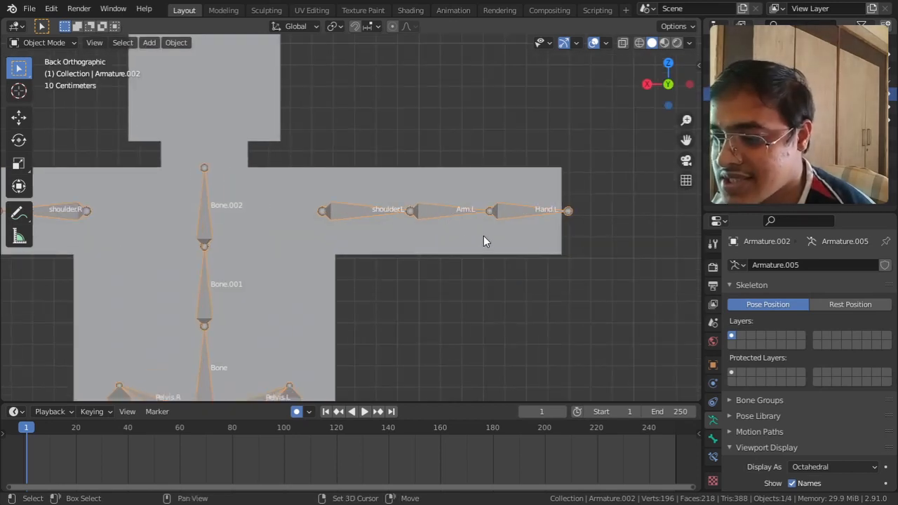
Step: Put the armature in Pose Mode, select the Hand.L bone and test its rotation without keeping it
click(43, 43)
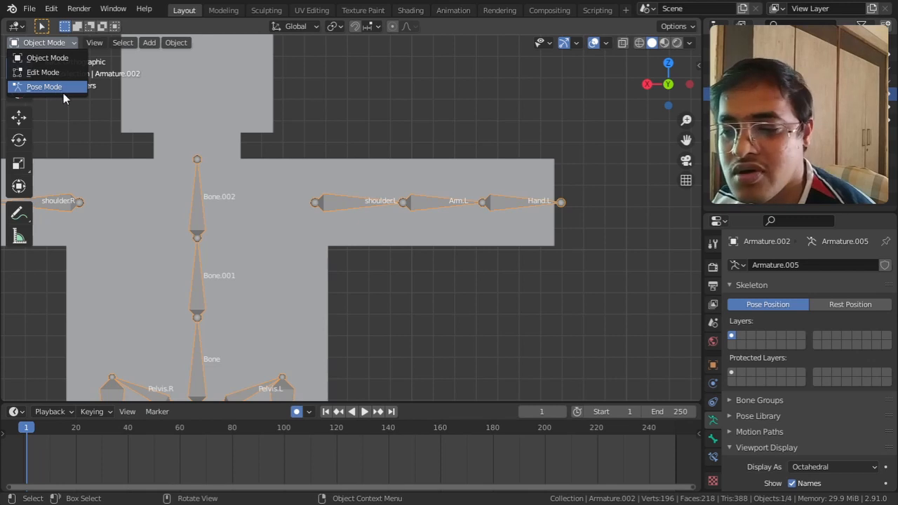
click(66, 43)
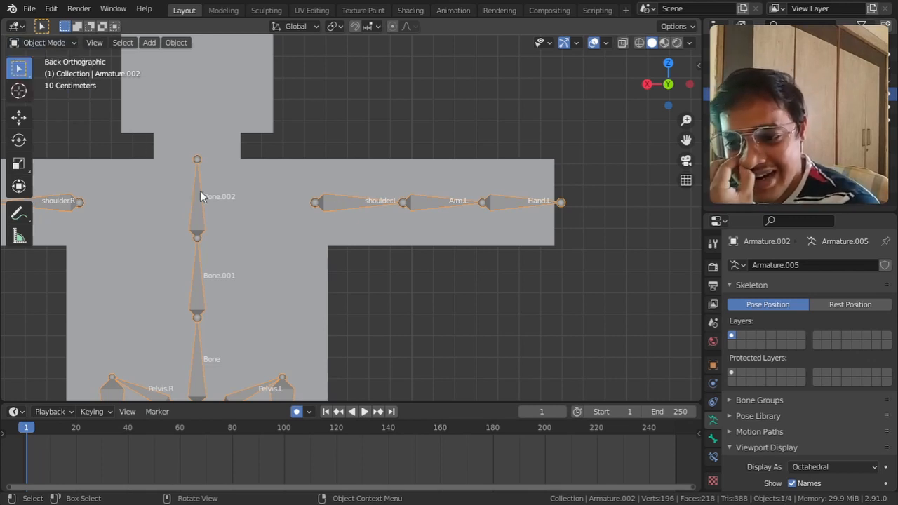
click(63, 43)
click(62, 88)
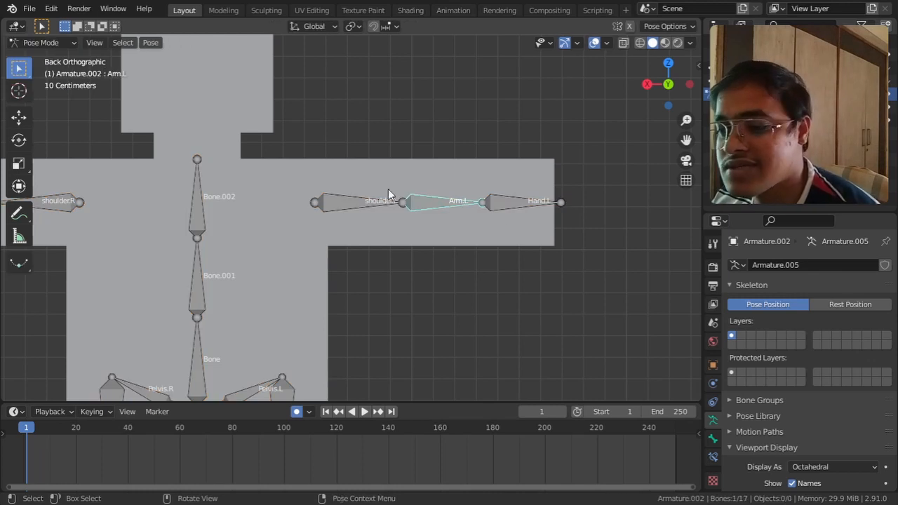
click(506, 205)
key(r)
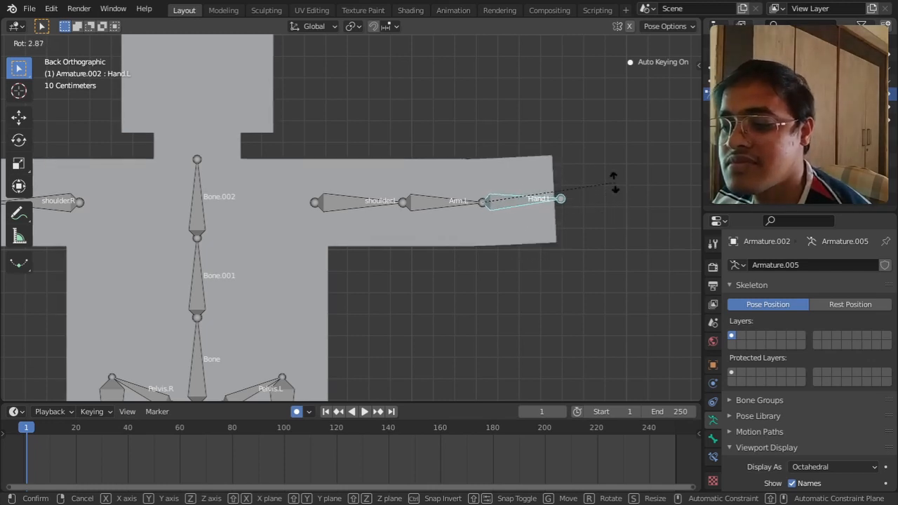
right_click(618, 198)
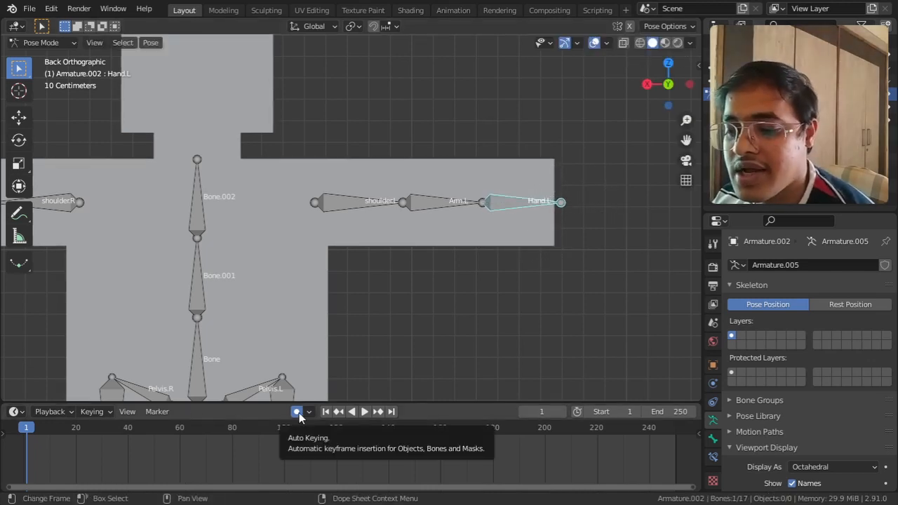
Step: Record an up-and-down rotation of the Hand.L bone as automatic keyframes during playback
key(space)
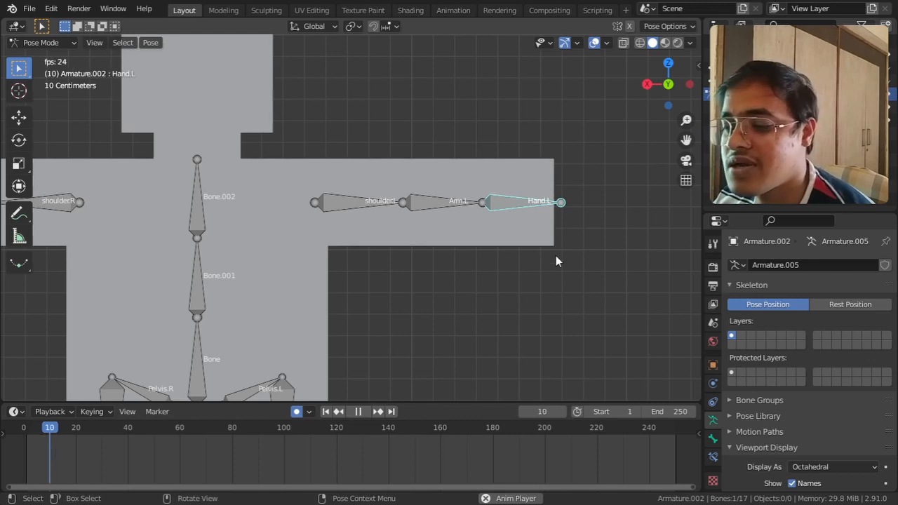
key(r)
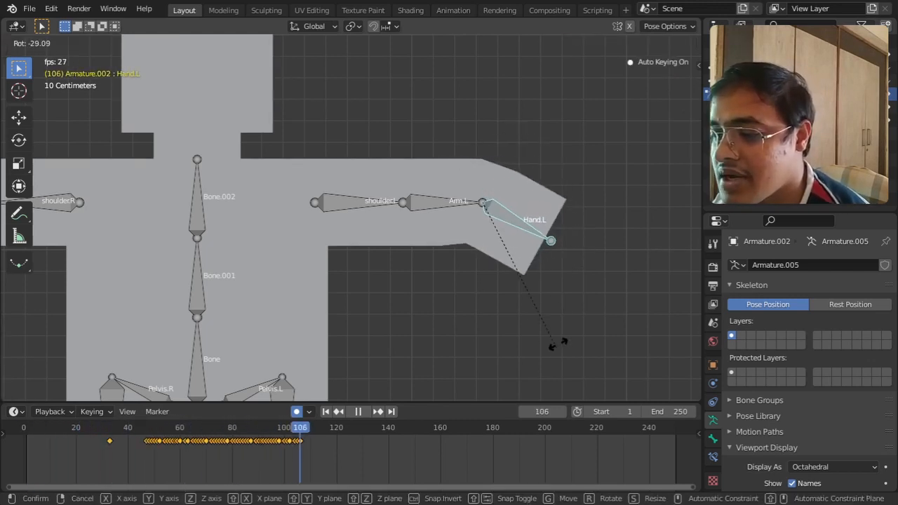
right_click(562, 238)
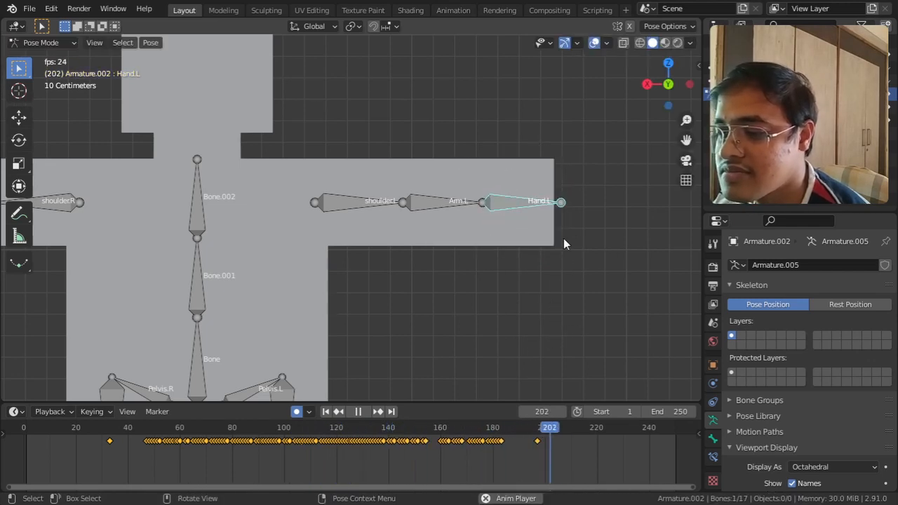
key(space)
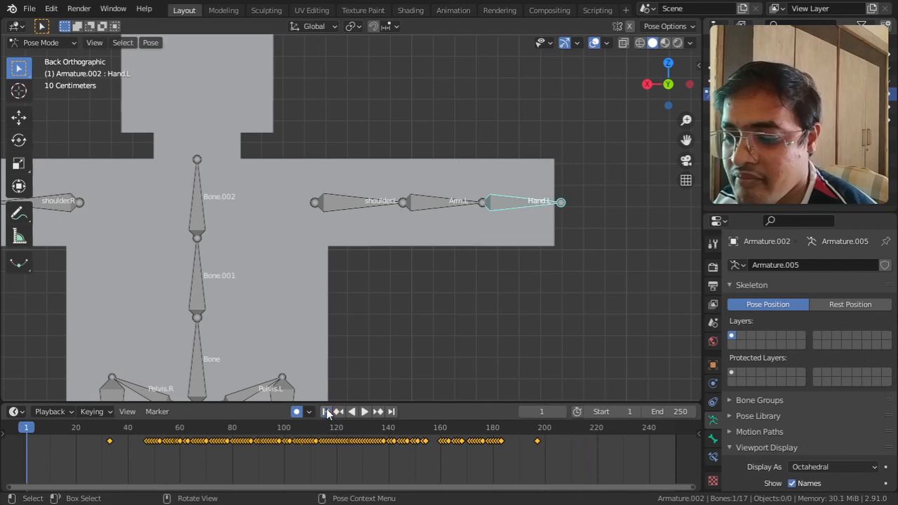
Step: Play the recorded hand animation from the first frame and stop it once the motion has finished
key(shift+Left)
key(space)
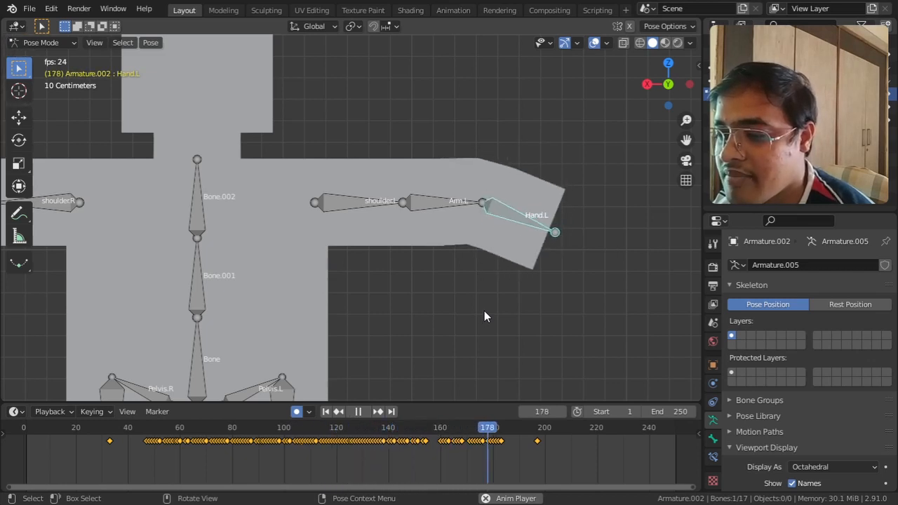
key(space)
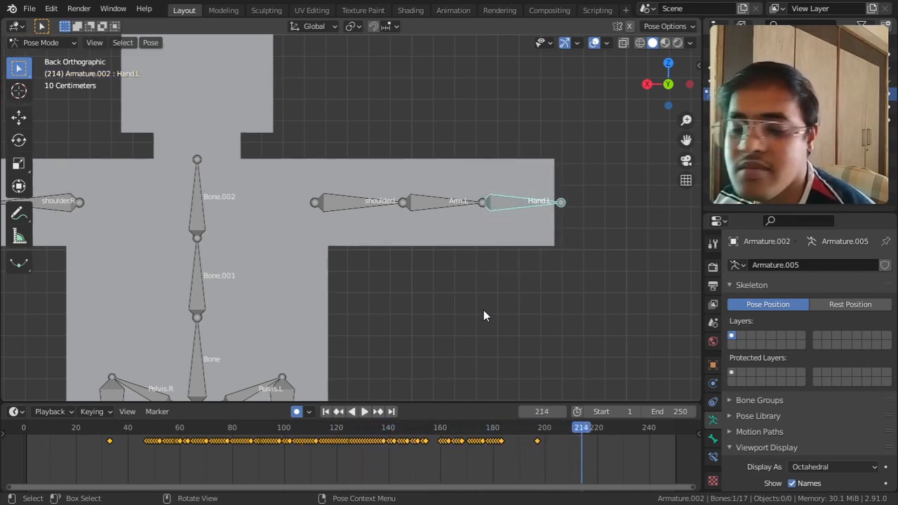